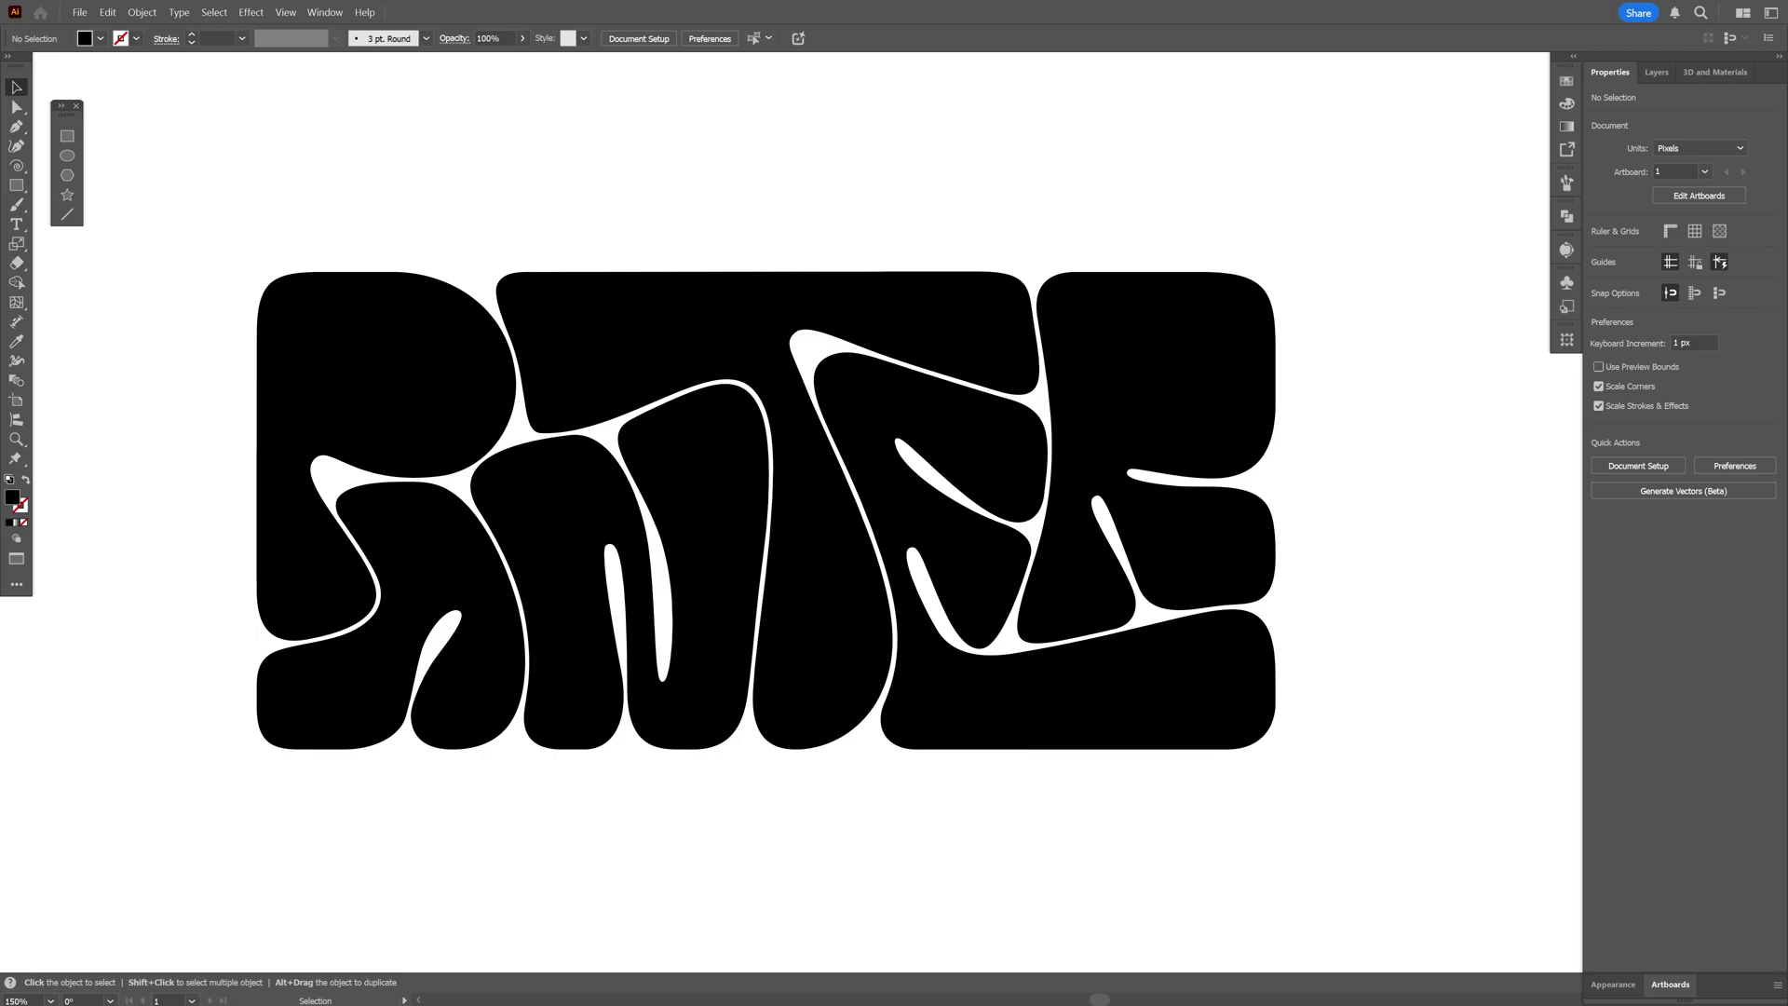
# Fill the black lettering group with the orange-red swatch
pyautogui.moveTo(765, 511); pyautogui.dragTo(791, 512)
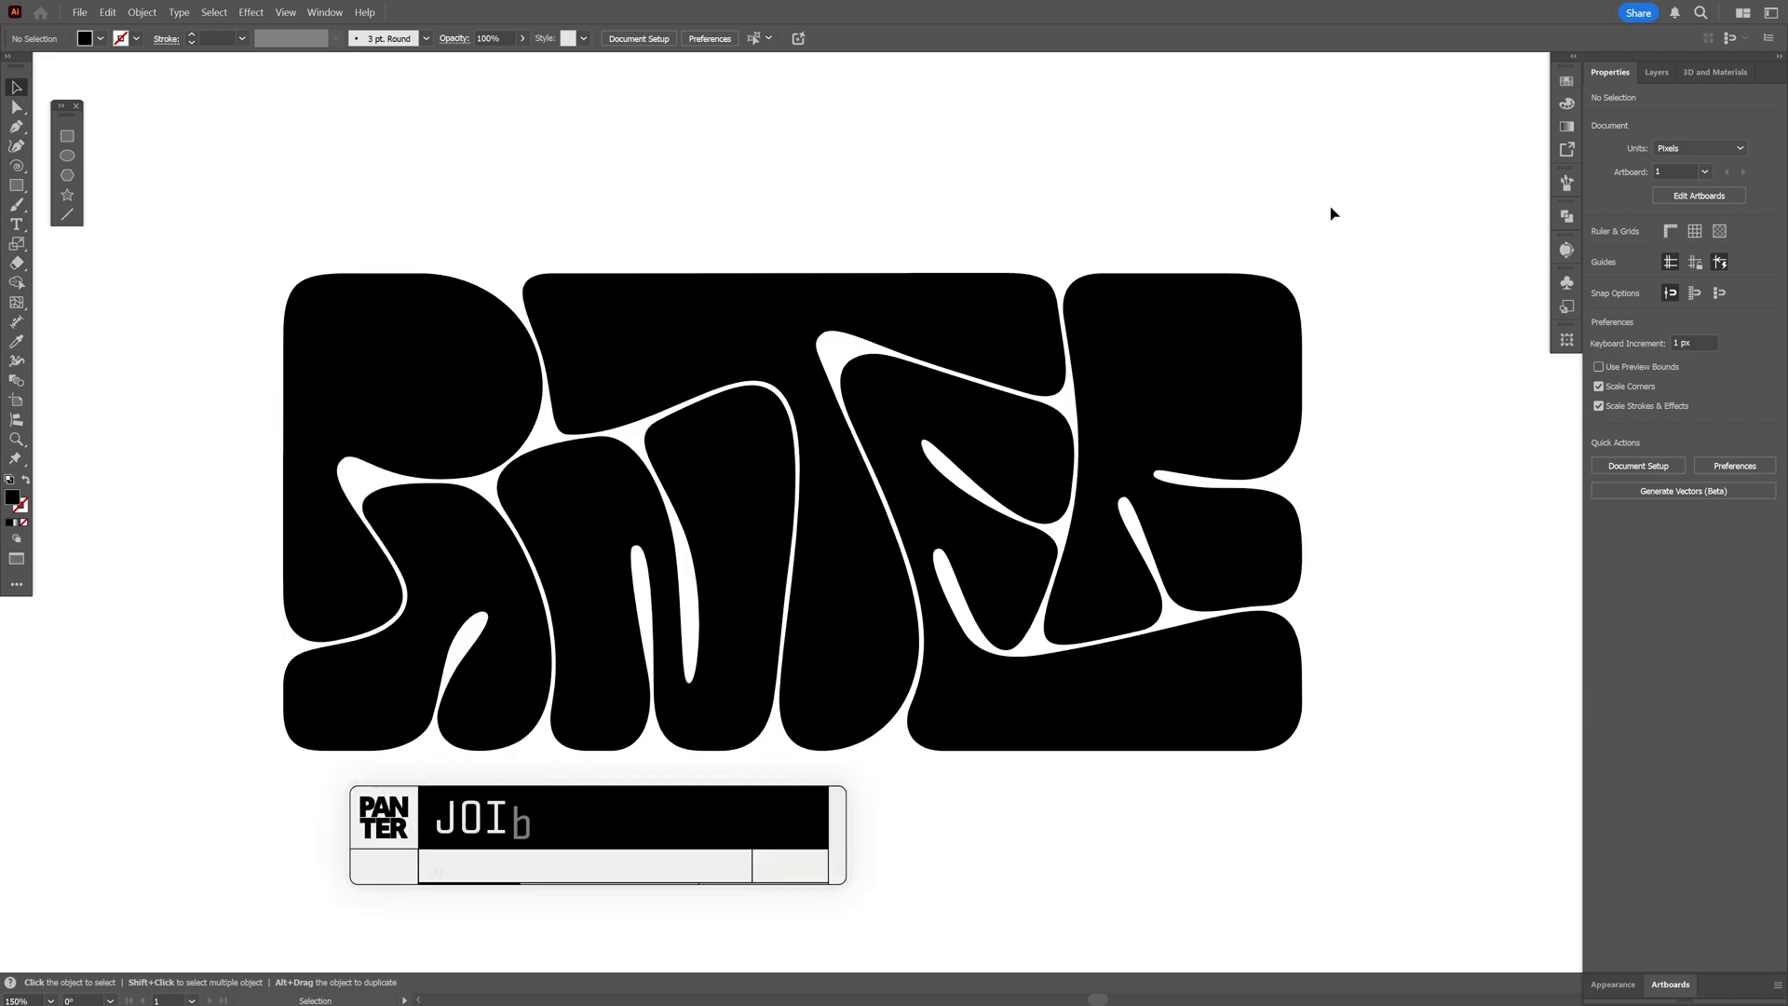
pyautogui.click(1231, 284)
pyautogui.click(1564, 83)
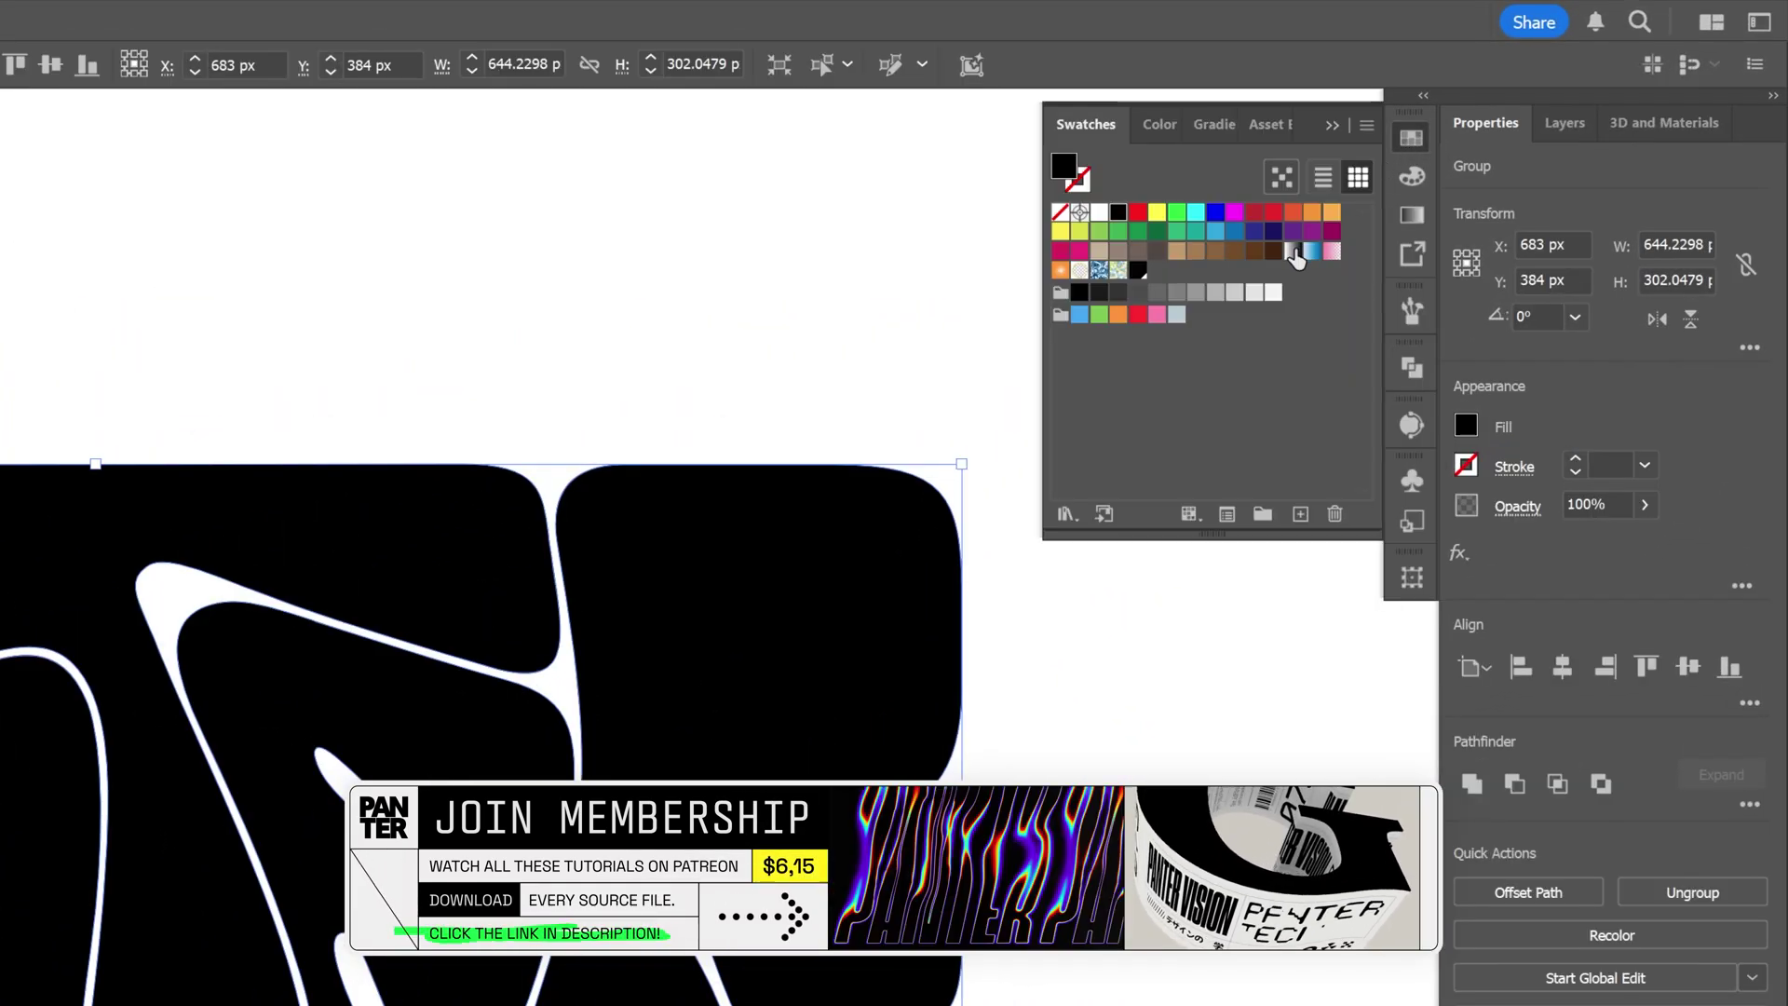
pyautogui.click(1495, 125)
pyautogui.click(1412, 138)
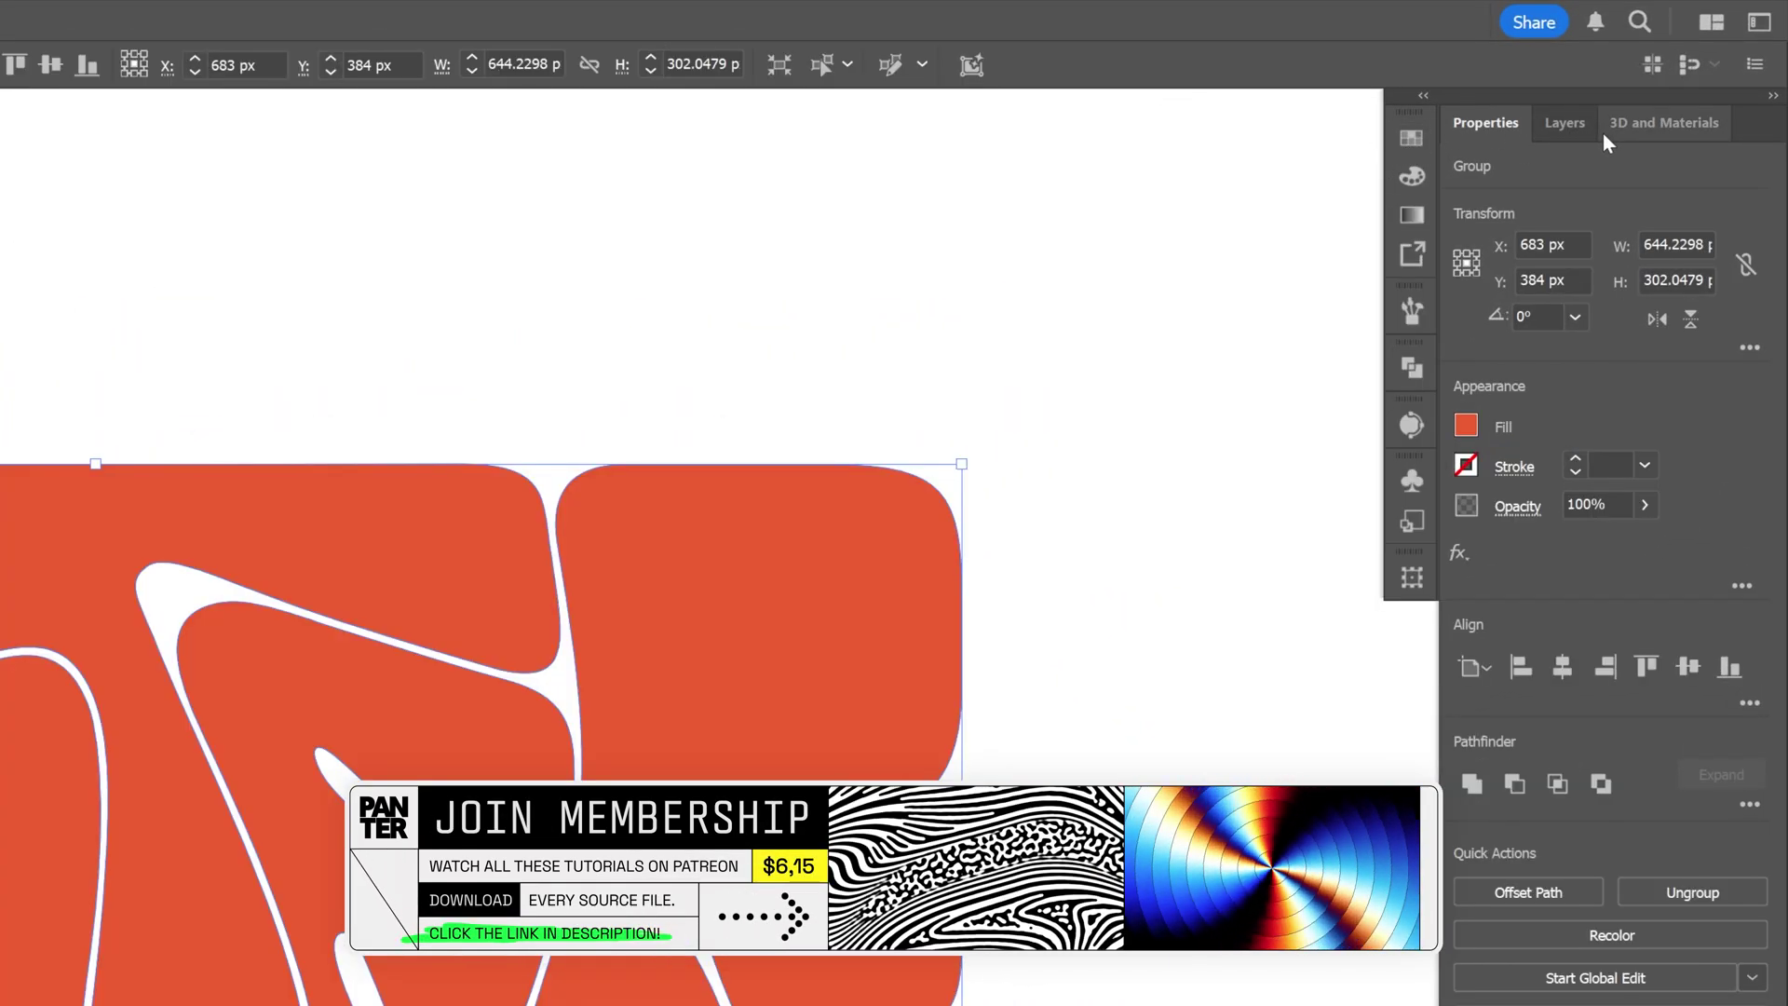
# Apply the Inflate 3D effect to the lettering with 0 px depth and inflation on both sides
pyautogui.click(1640, 132)
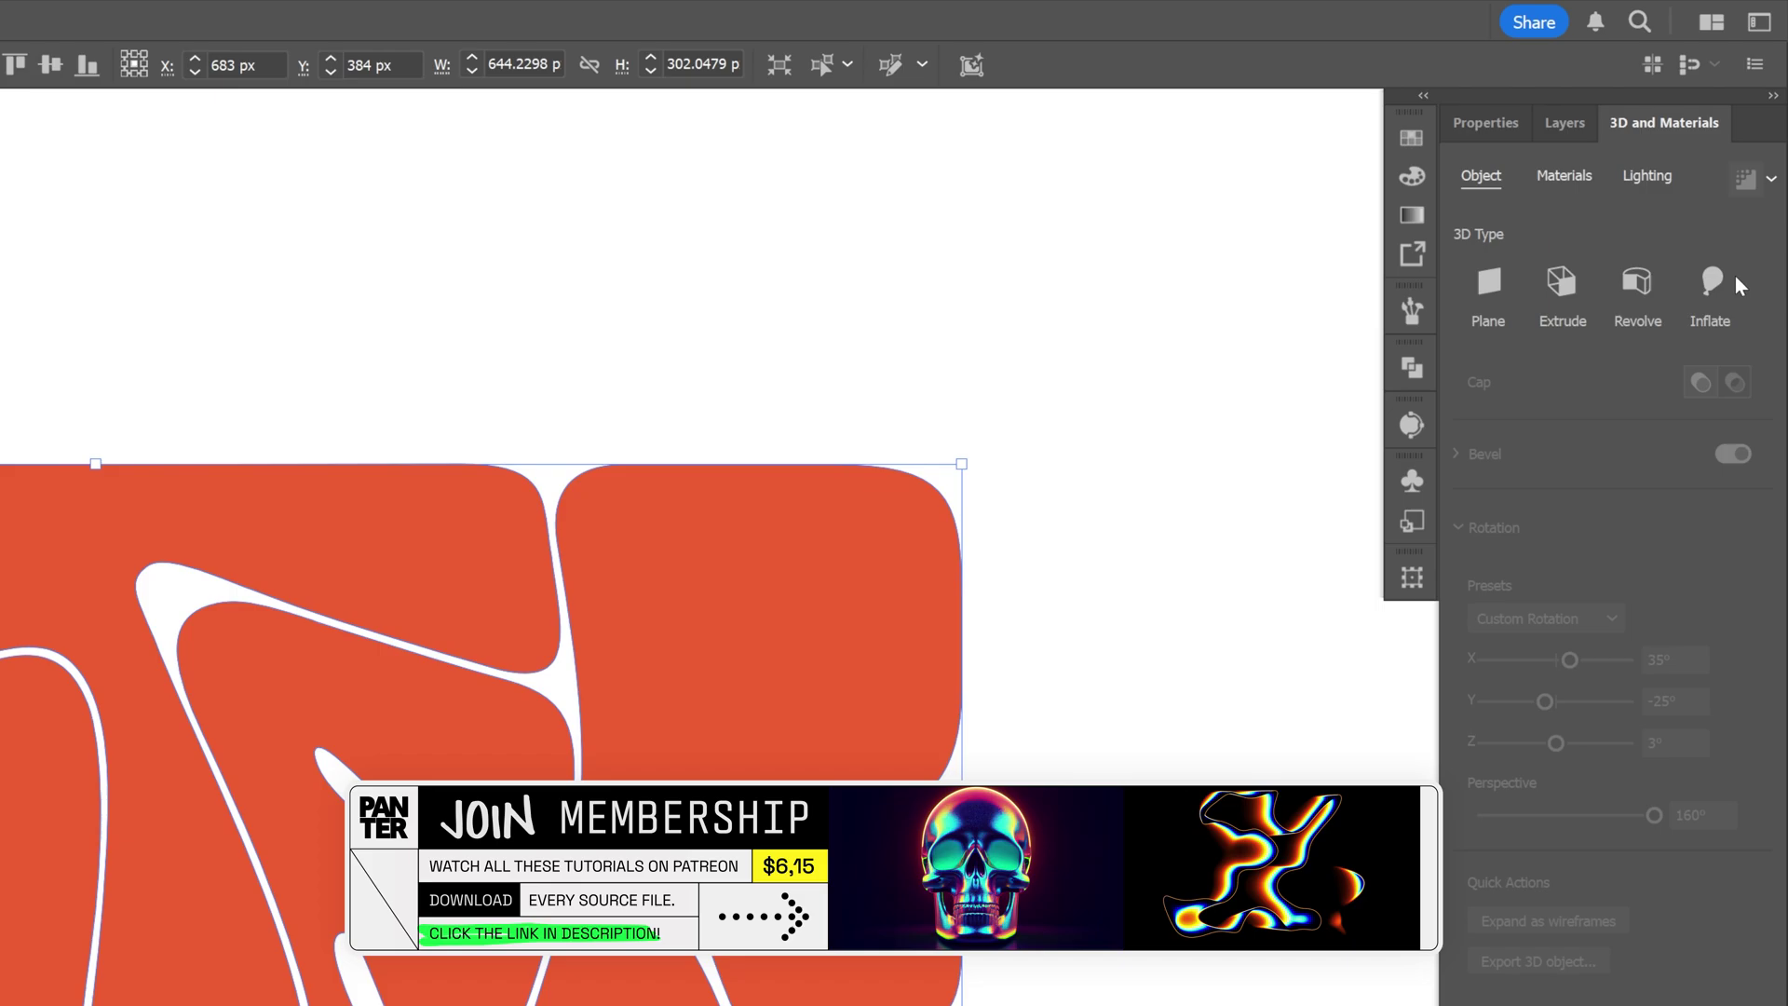
pyautogui.click(1717, 285)
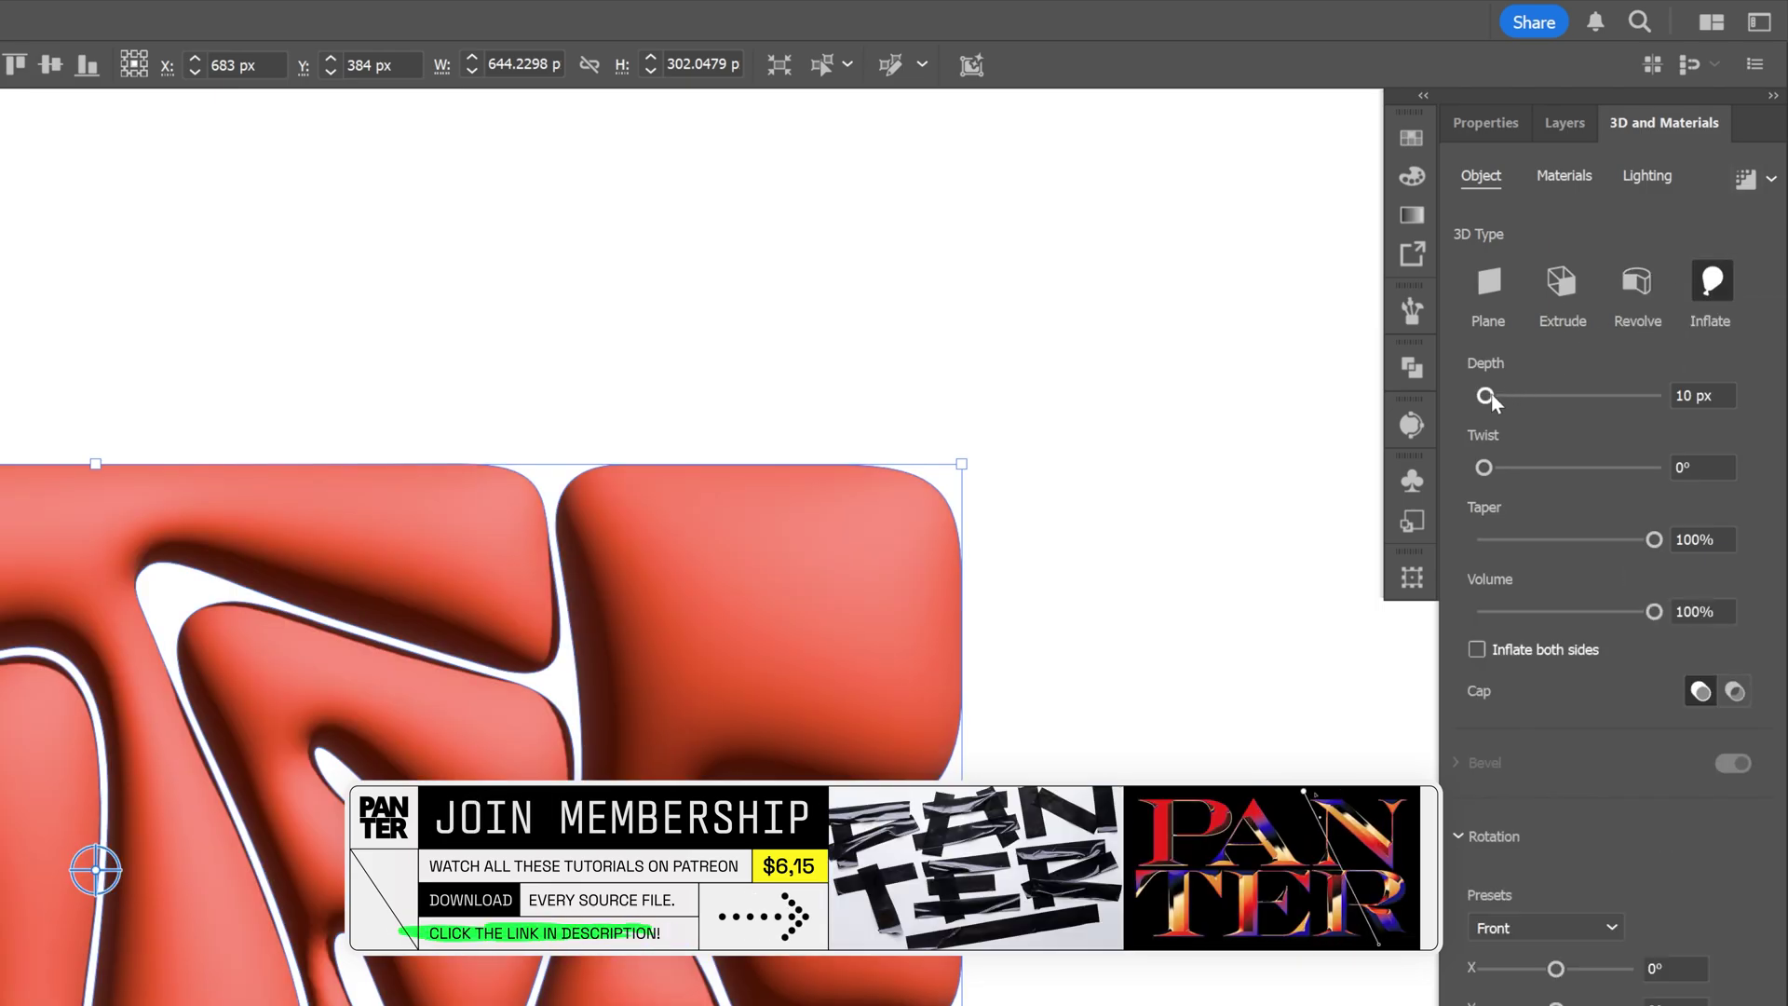
pyautogui.moveTo(1486, 398); pyautogui.dragTo(1457, 398)
pyautogui.click(1477, 649)
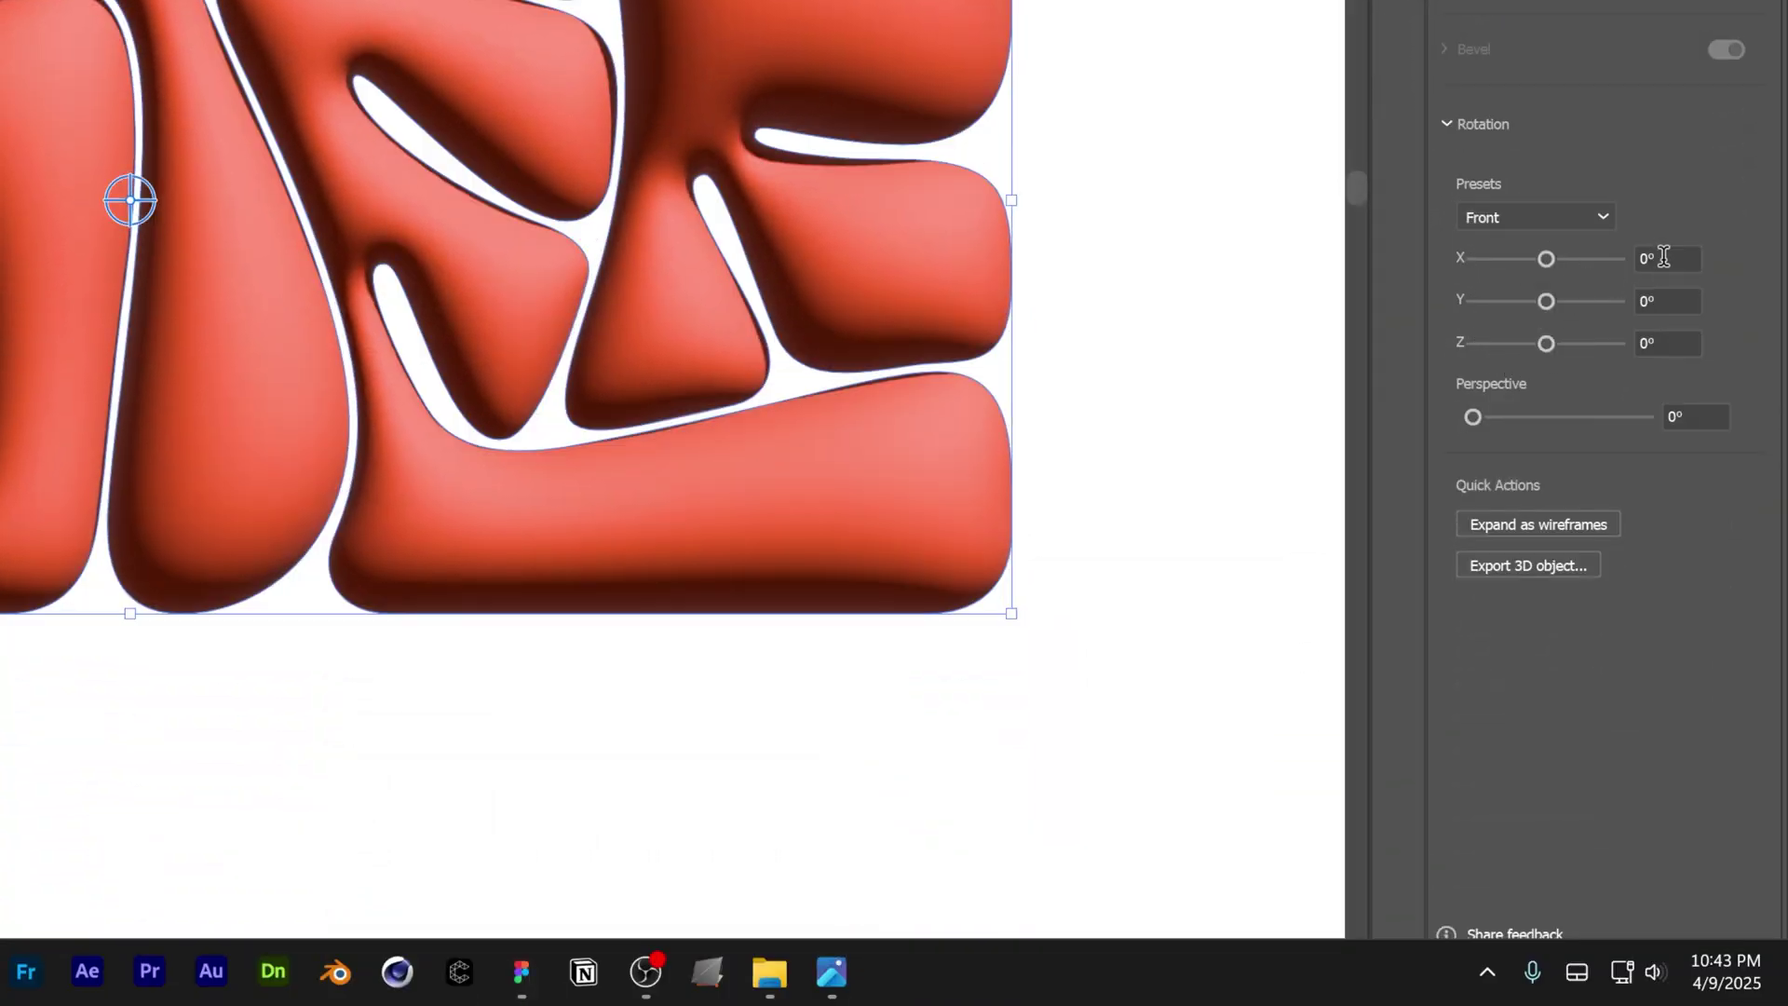
# Rotate the inflated lettering to X 35°, Y -25° and Z 3°, with perspective at its 160° maximum
pyautogui.click(1663, 256)
pyautogui.write('35')
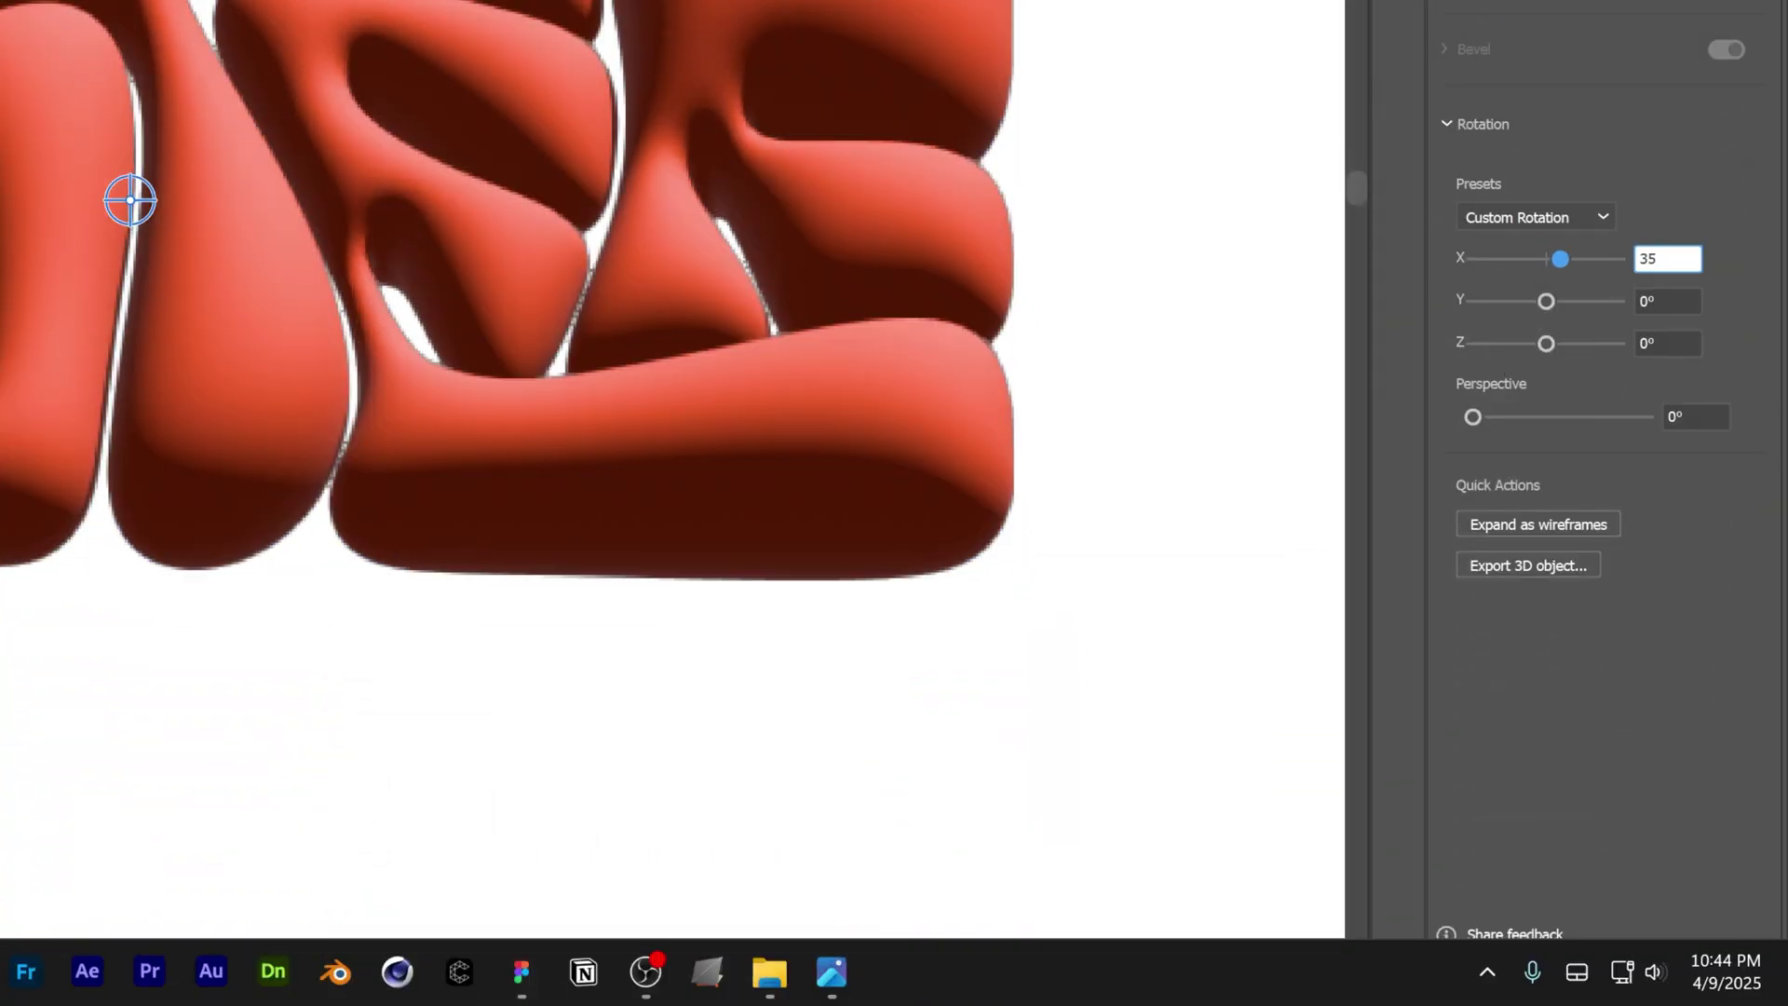
pyautogui.press('Tab')
pyautogui.write('-25')
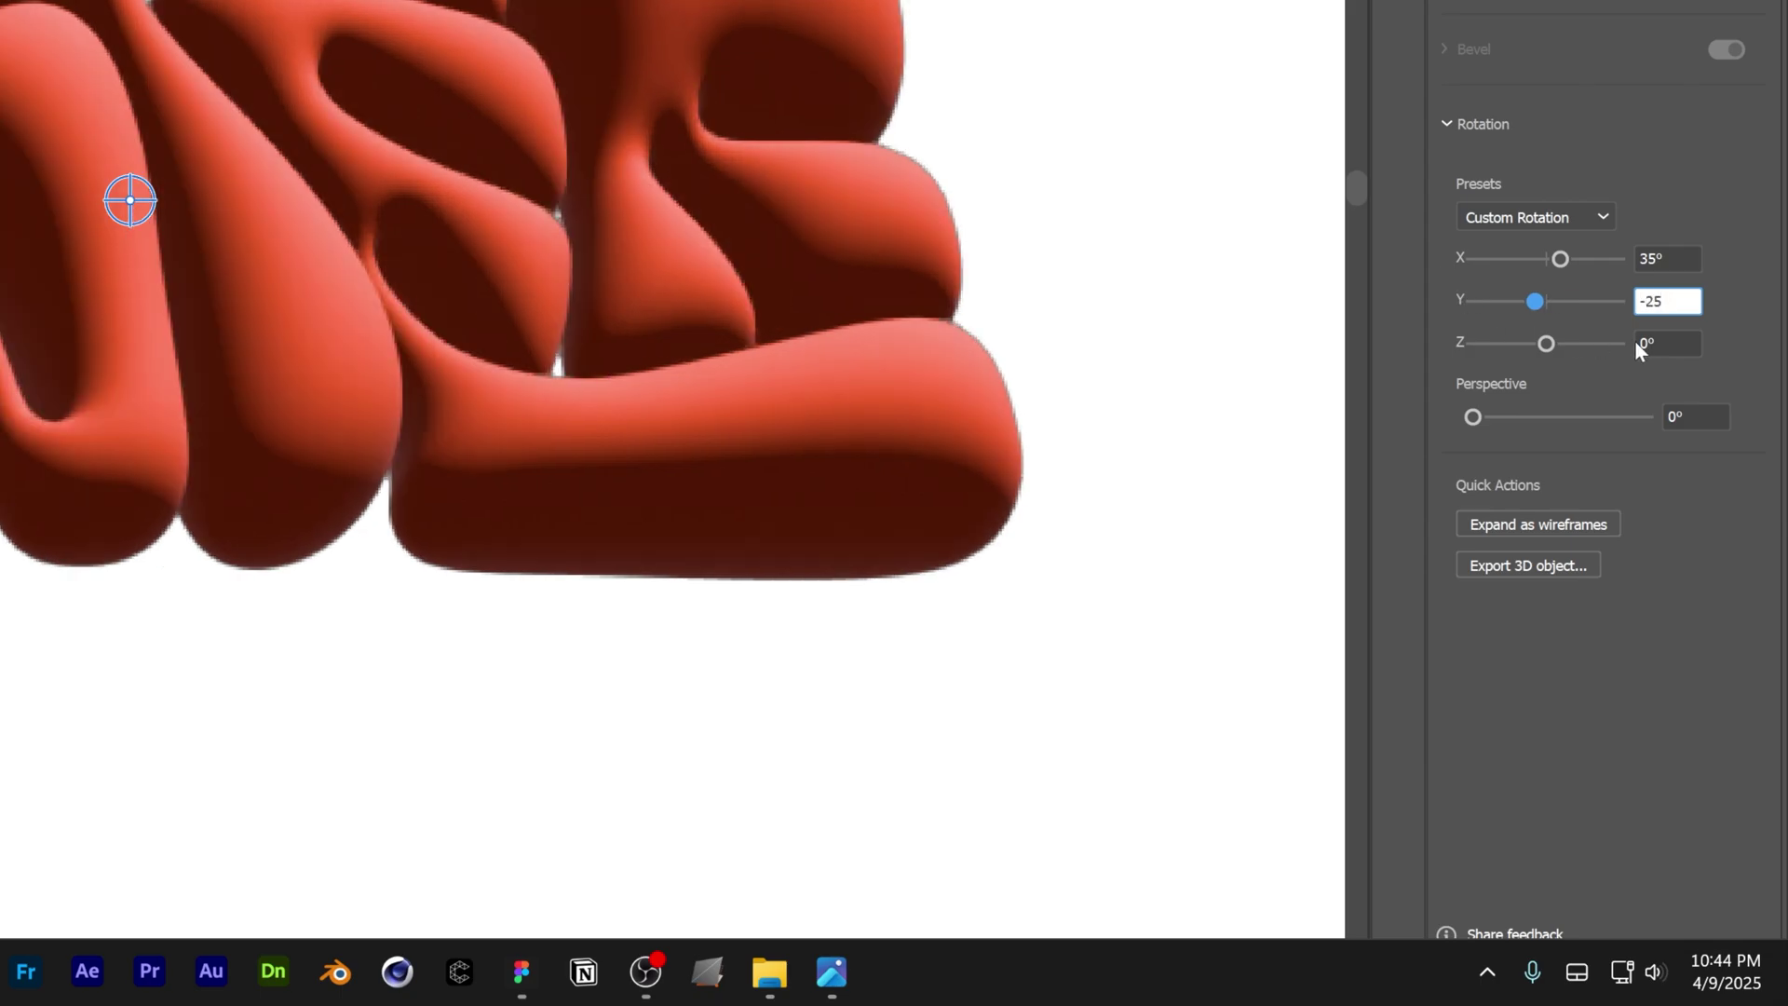
pyautogui.press('Tab')
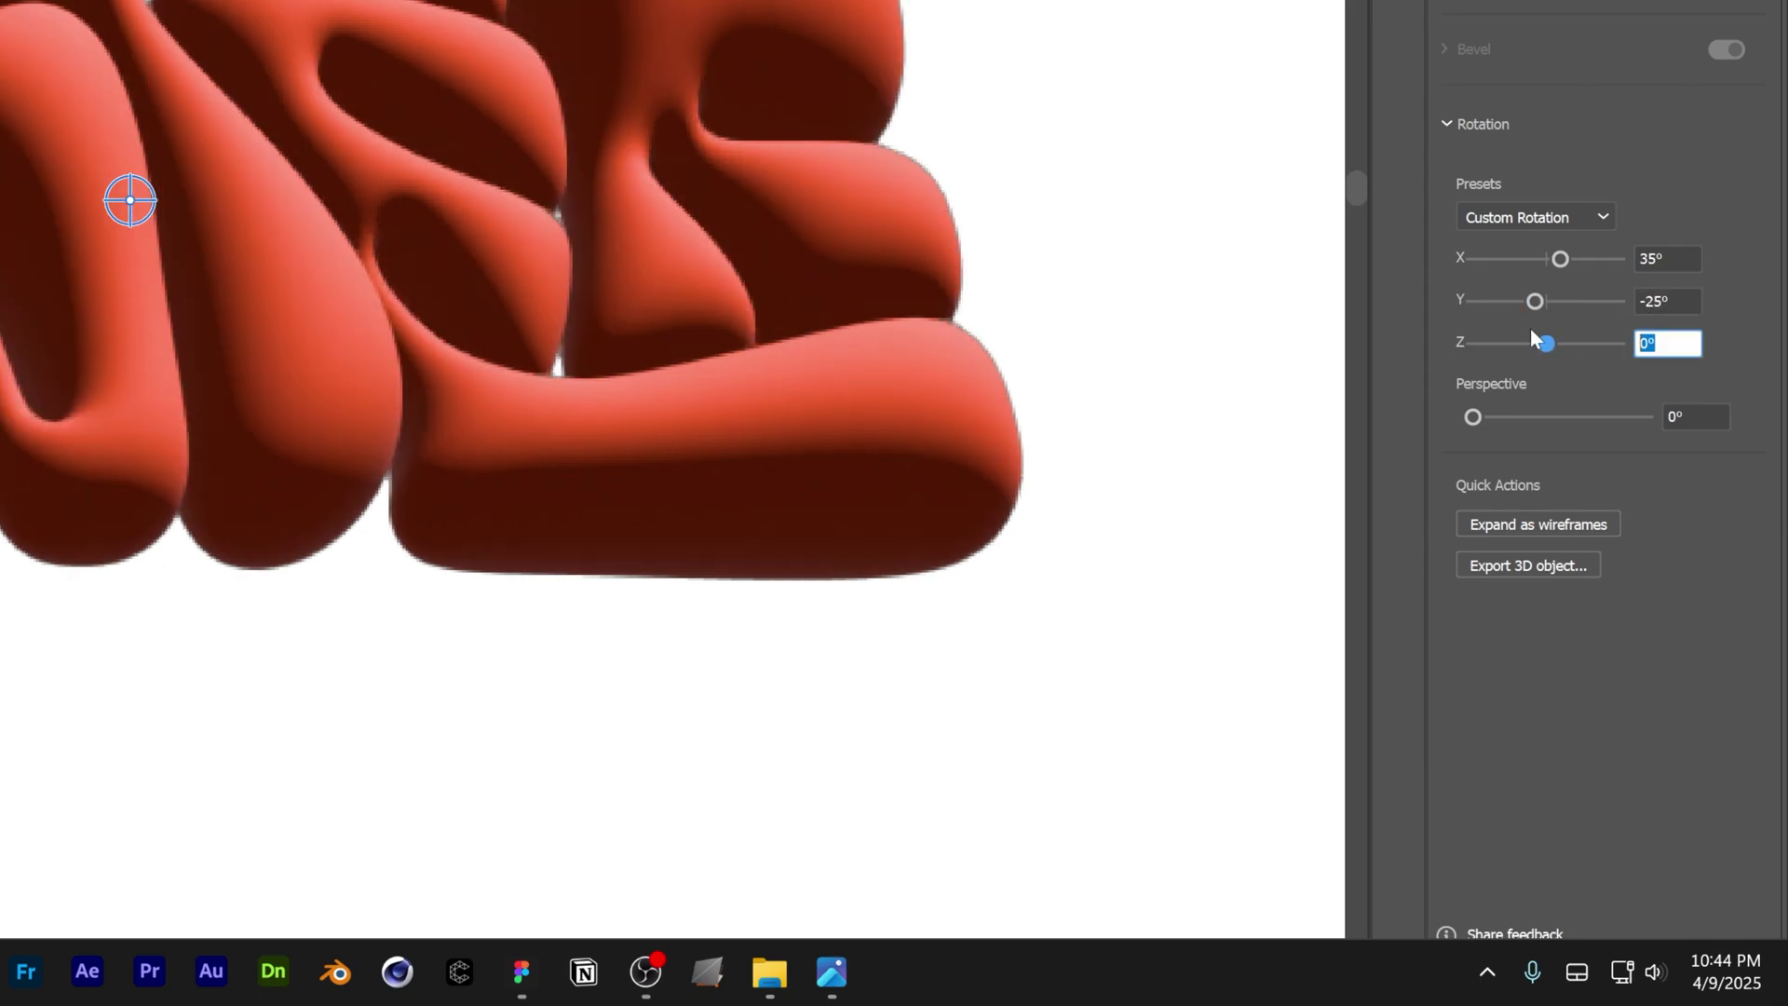
pyautogui.write('3')
pyautogui.moveTo(1472, 416); pyautogui.dragTo(1653, 416)
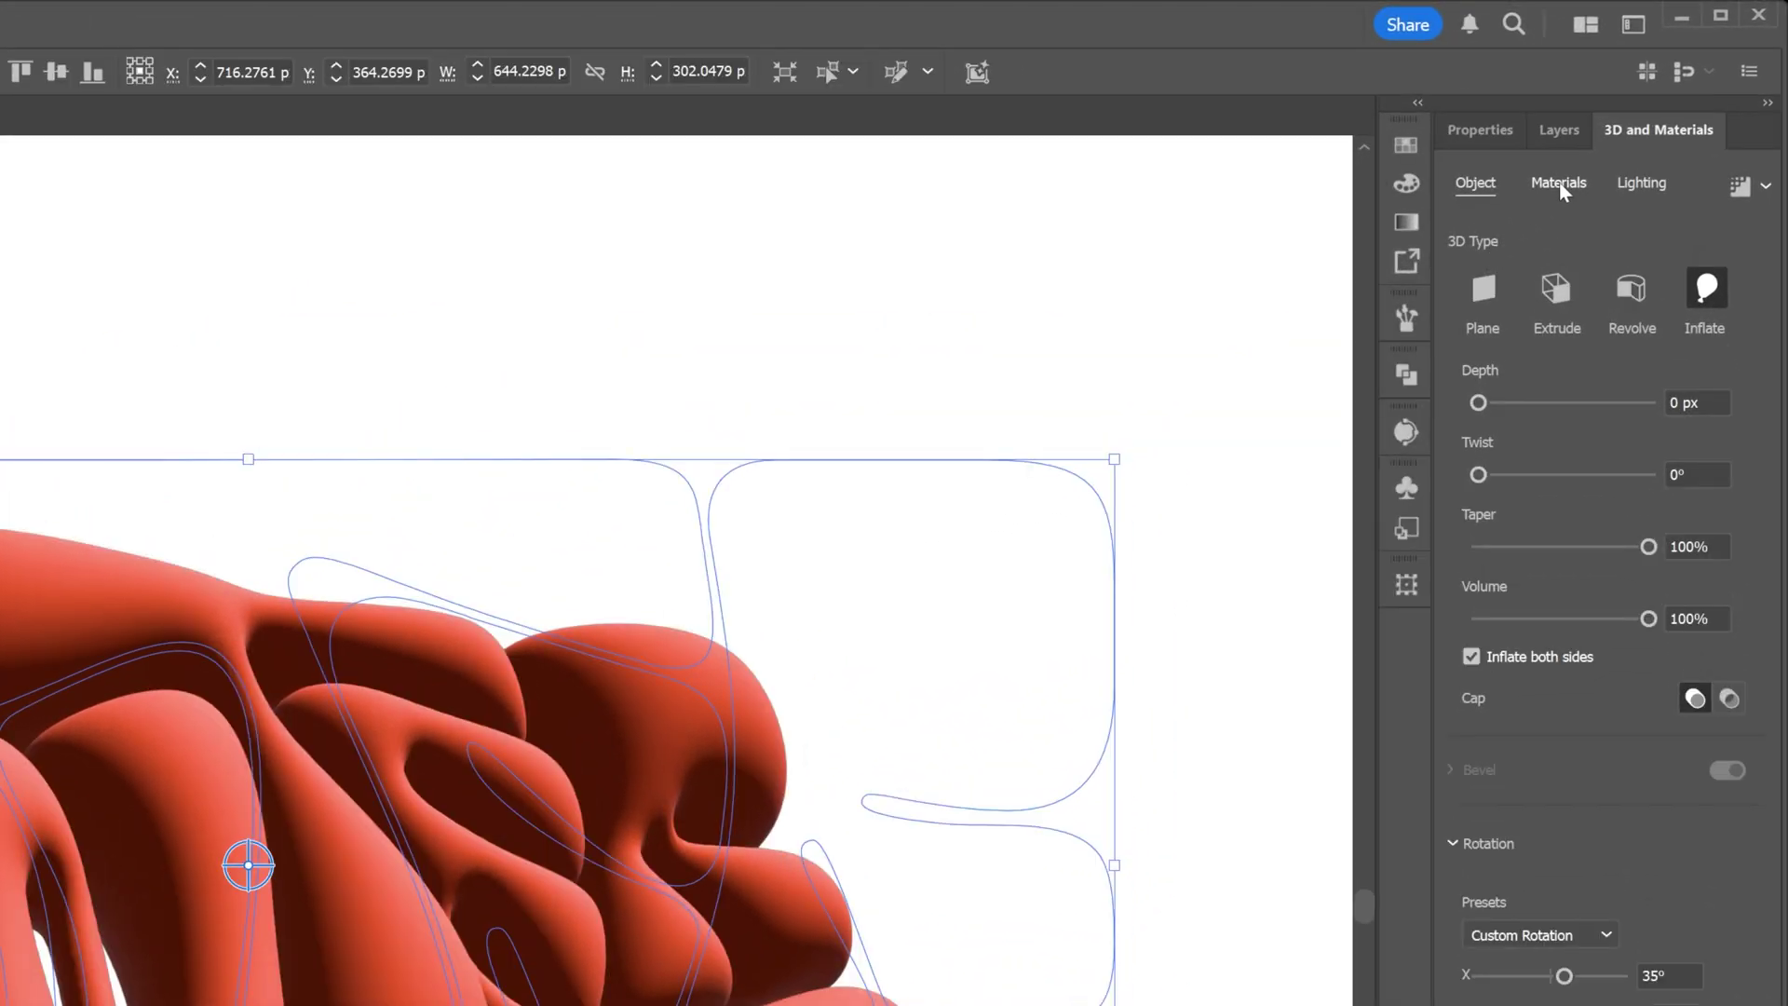
# Set the lettering material's roughness to 0.21 and metallic to 0.1
pyautogui.click(1560, 184)
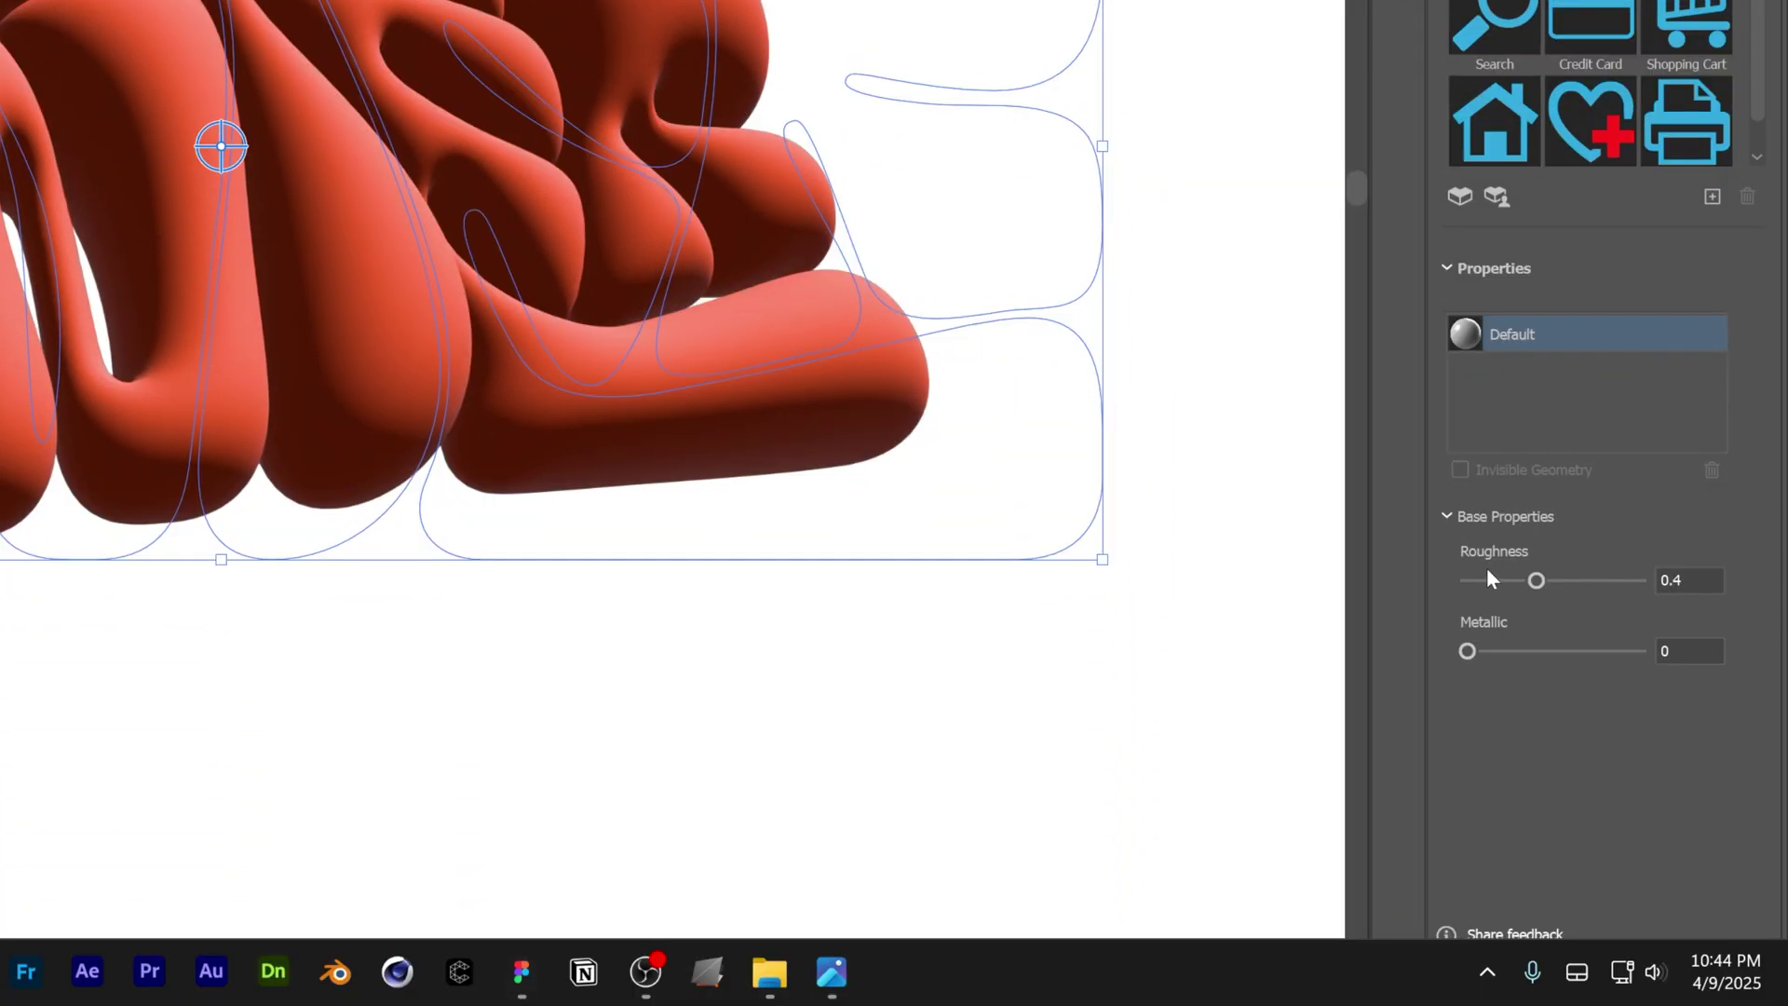
pyautogui.click(1688, 580)
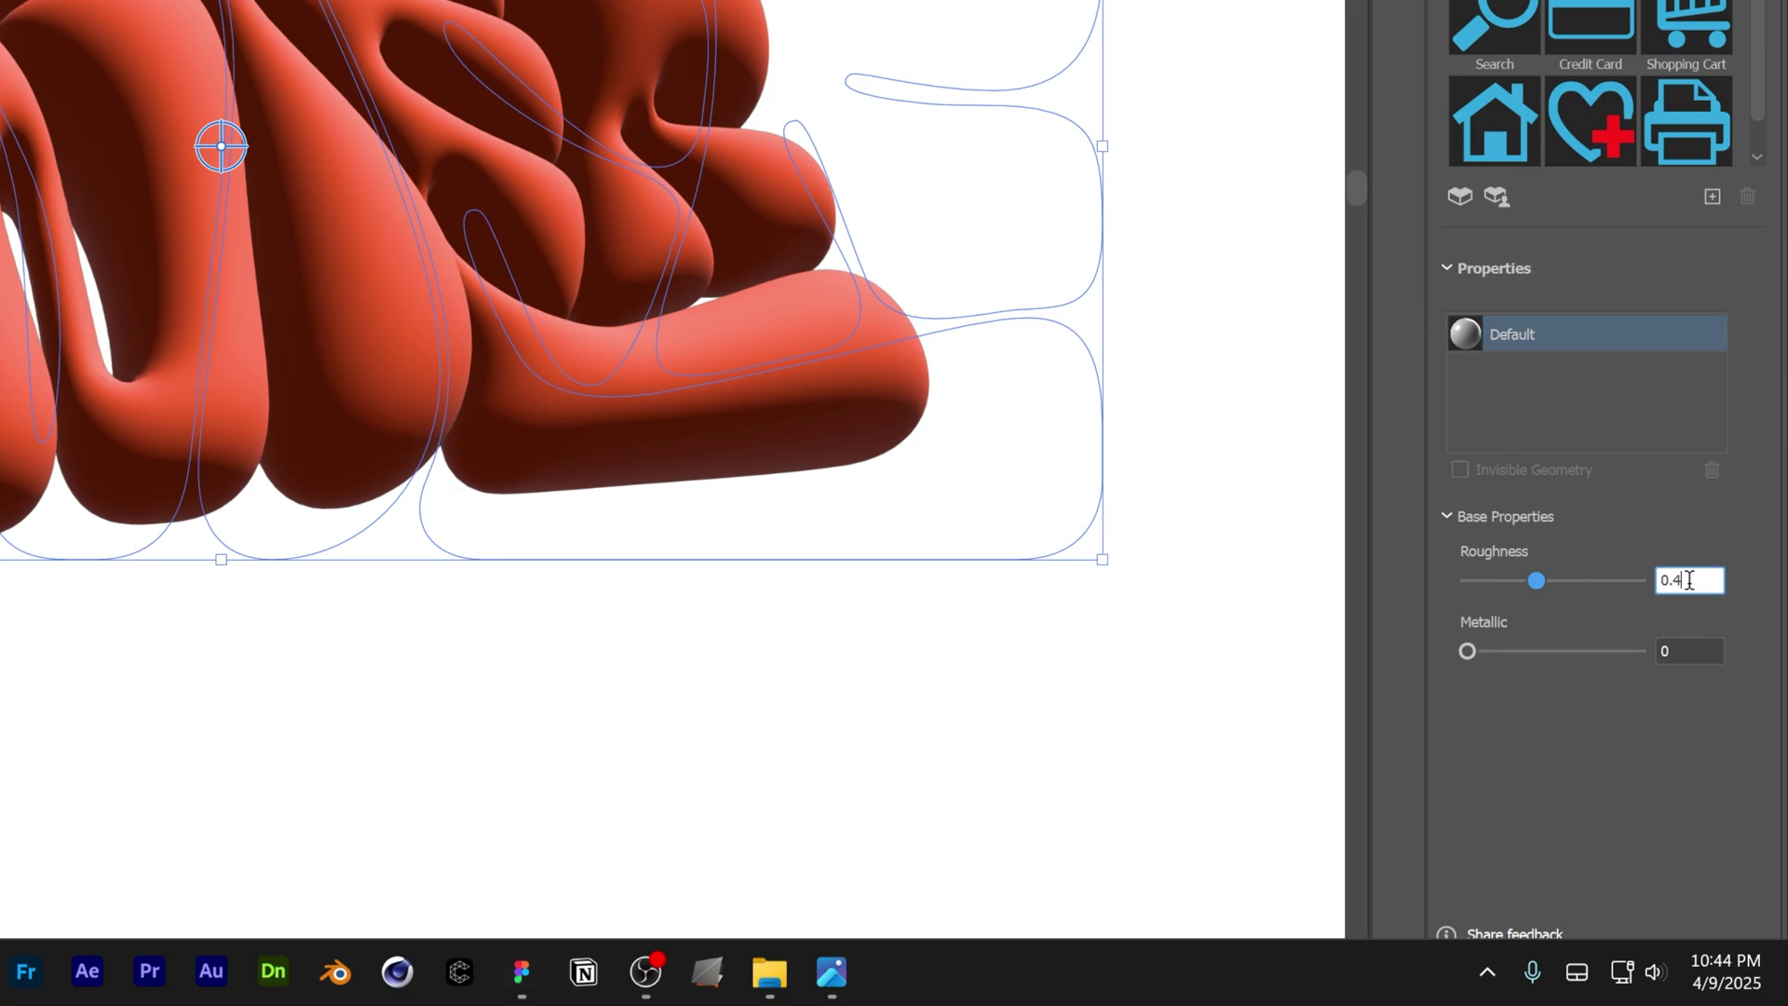
pyautogui.press('BackSpace')
pyautogui.write('21')
pyautogui.click(1699, 649)
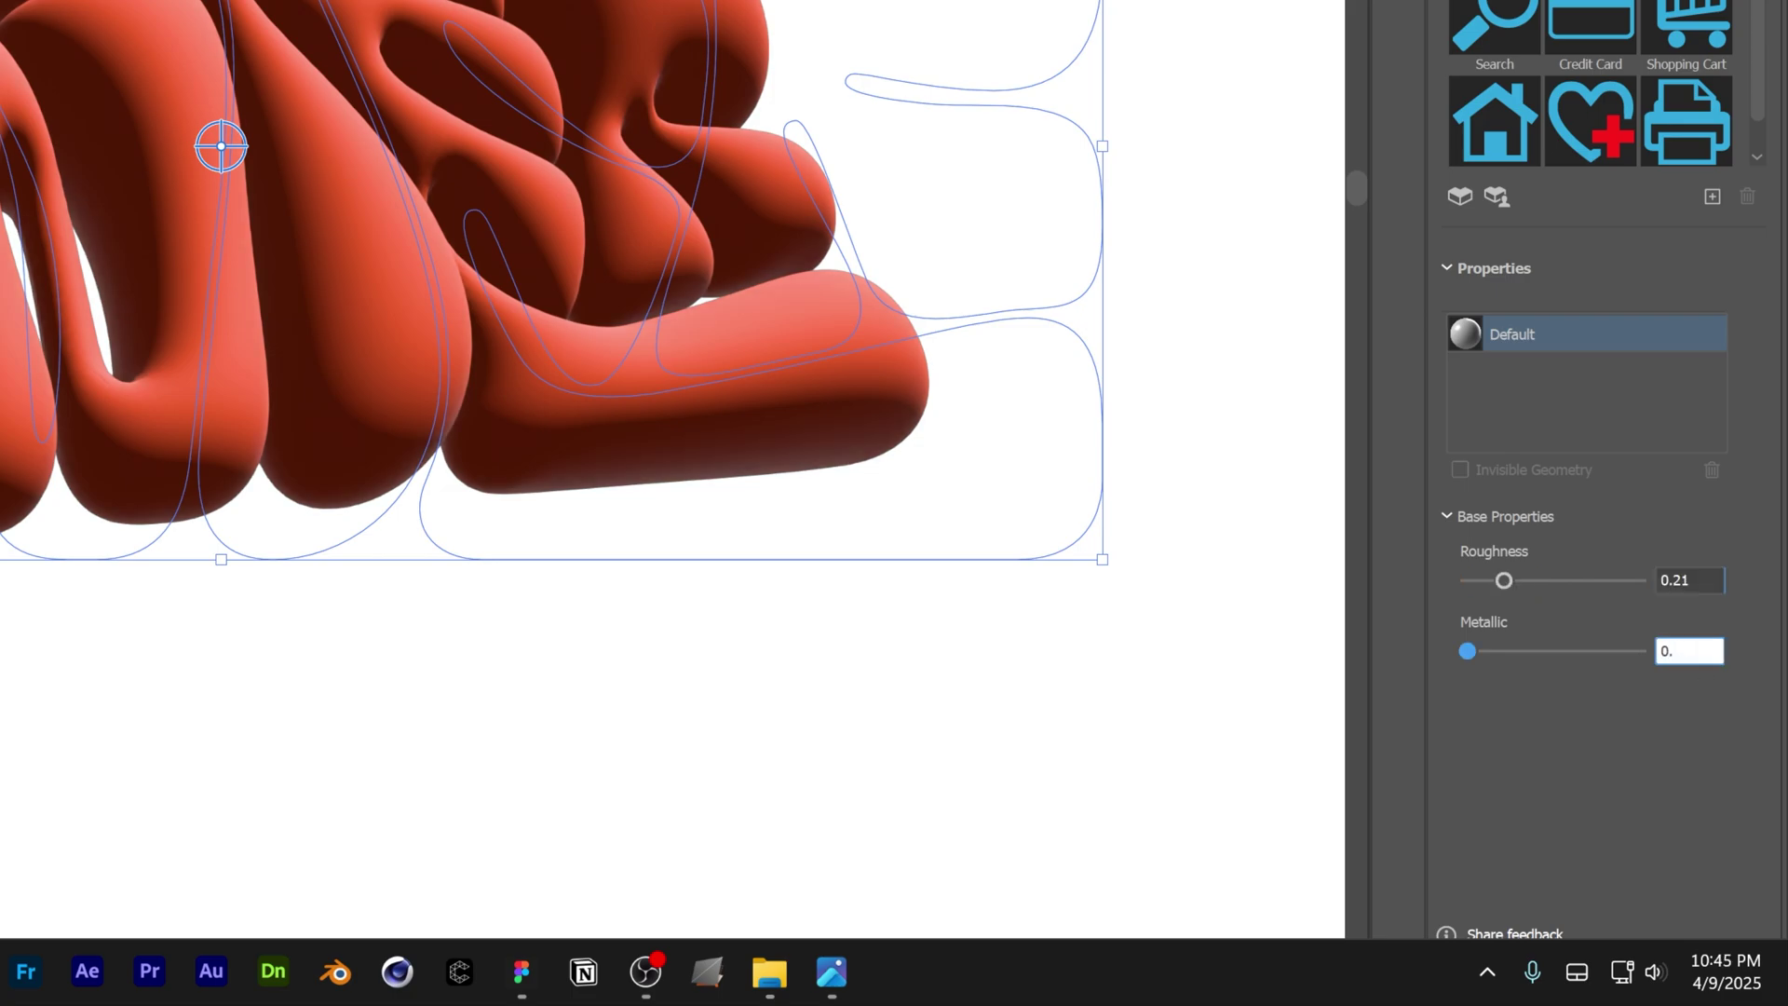
pyautogui.write('1')
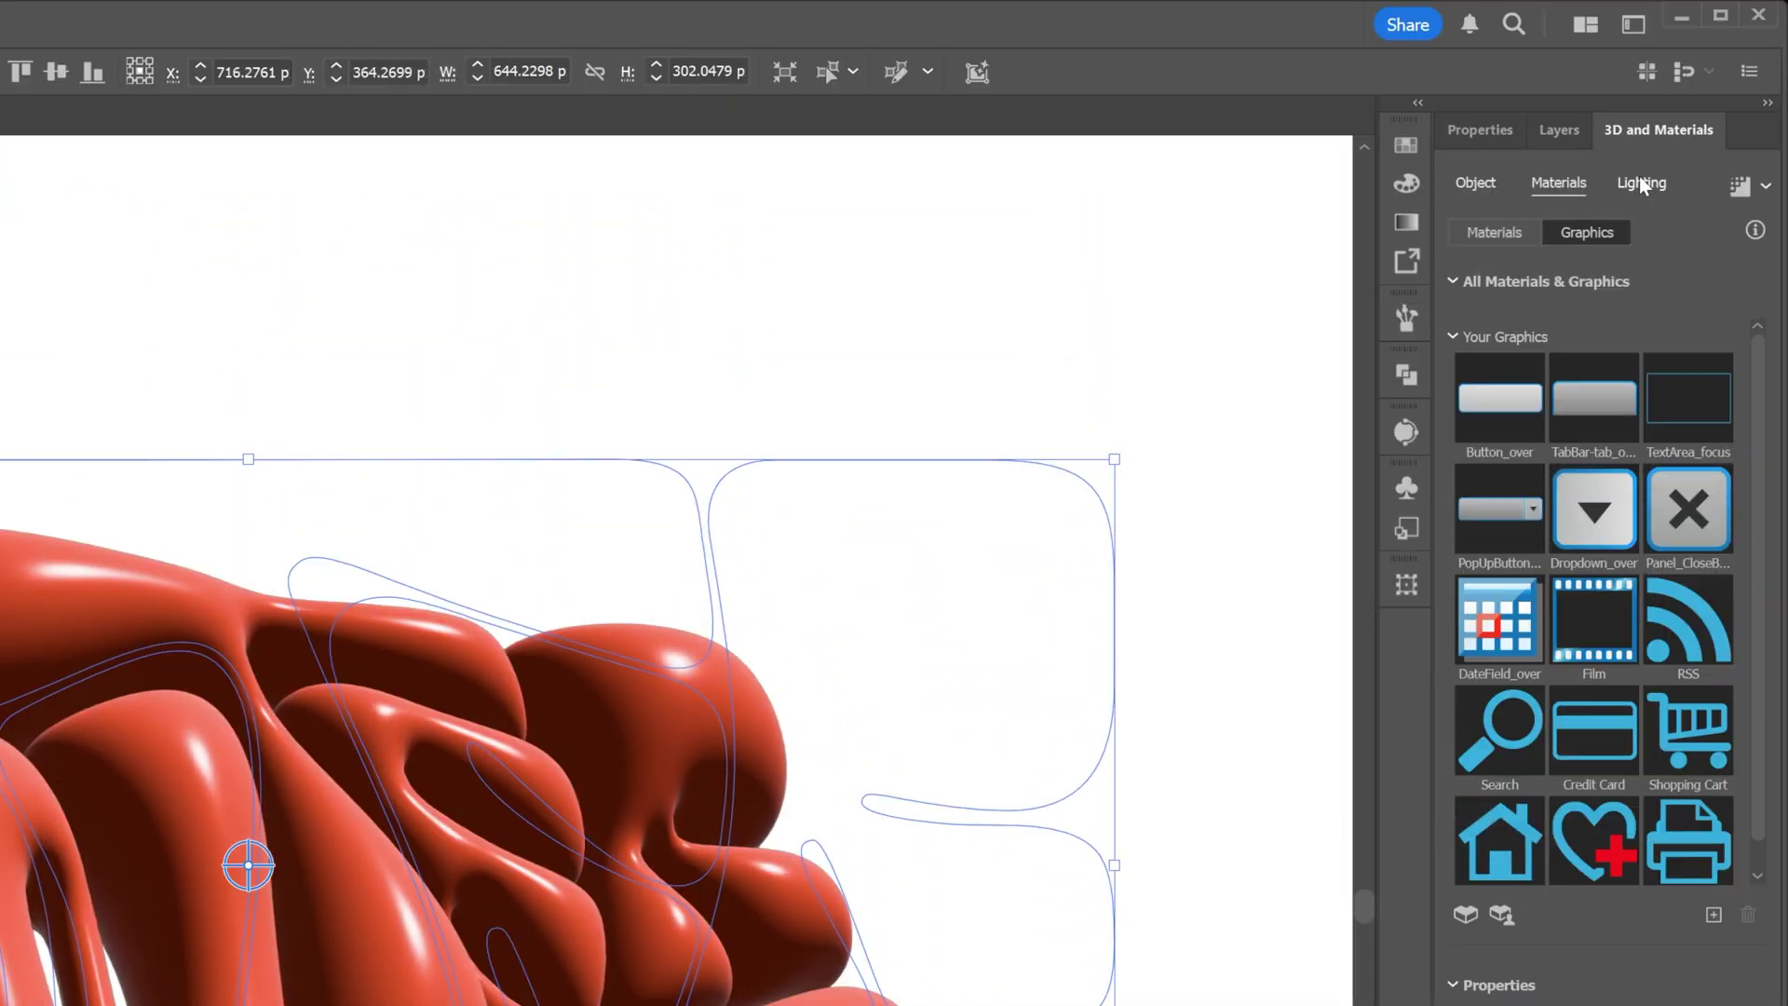
# Set Light 1 to 40% intensity, -90° rotation and 25° height
pyautogui.click(1642, 182)
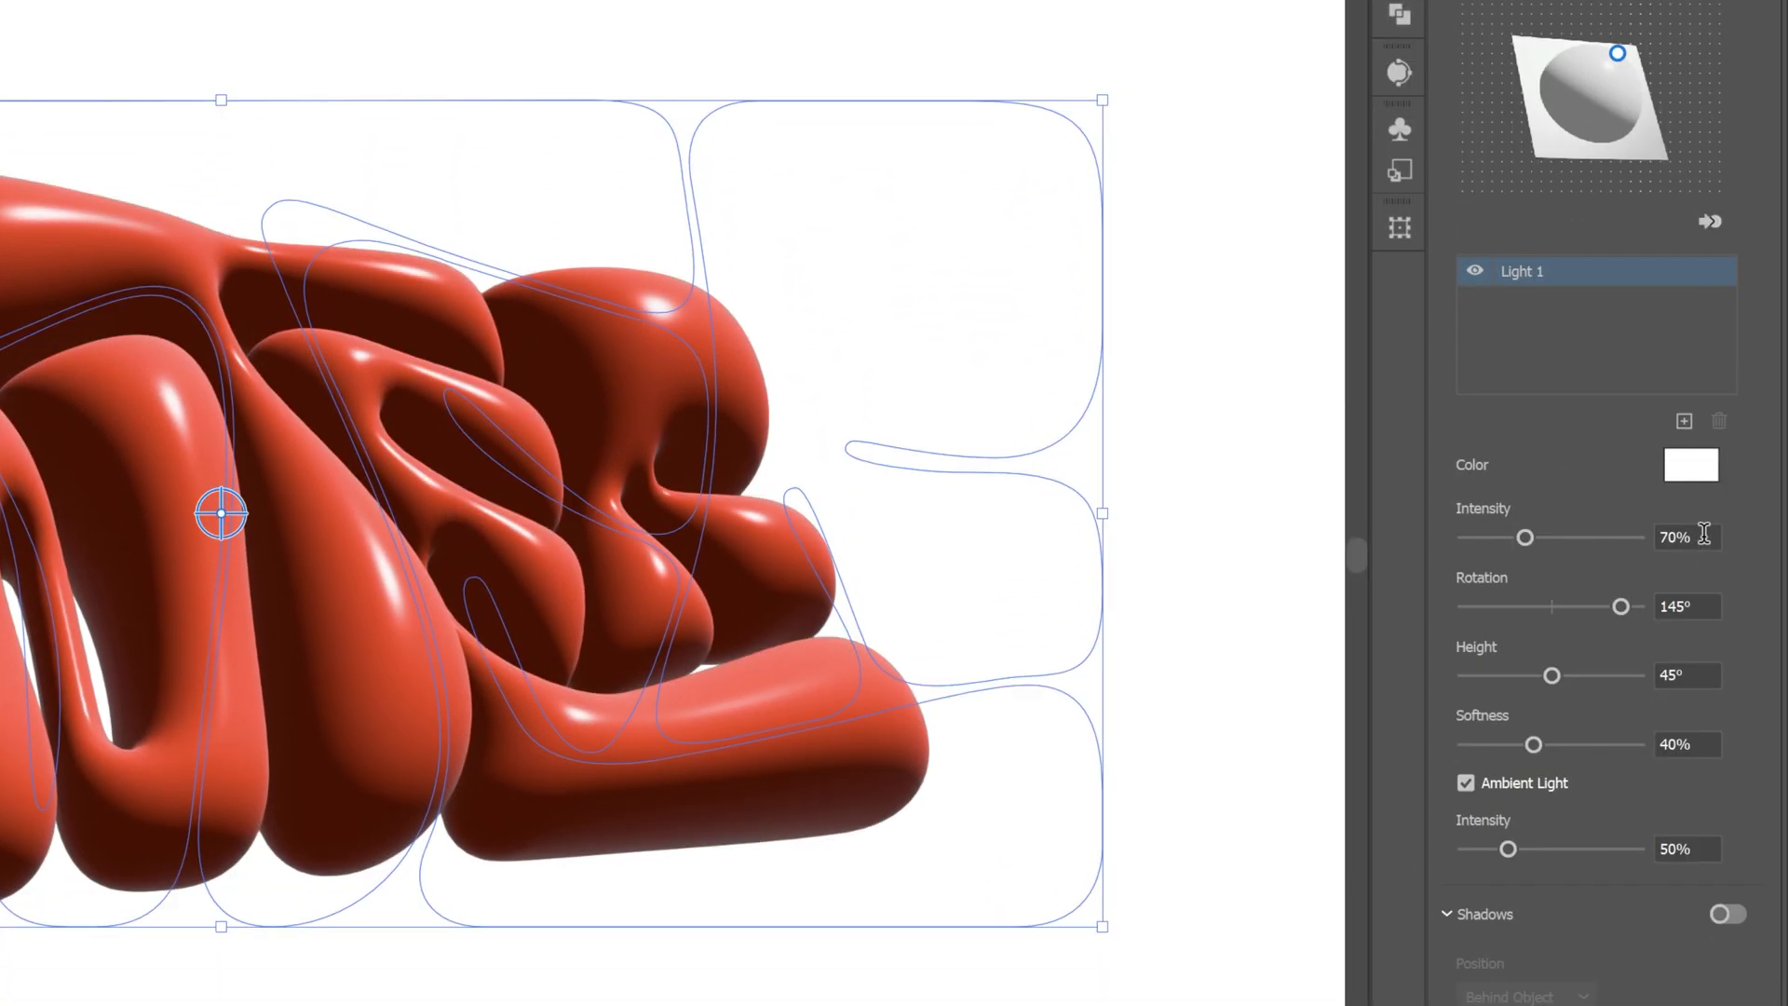
pyautogui.moveTo(1704, 886); pyautogui.dragTo(1610, 869)
pyautogui.write('40')
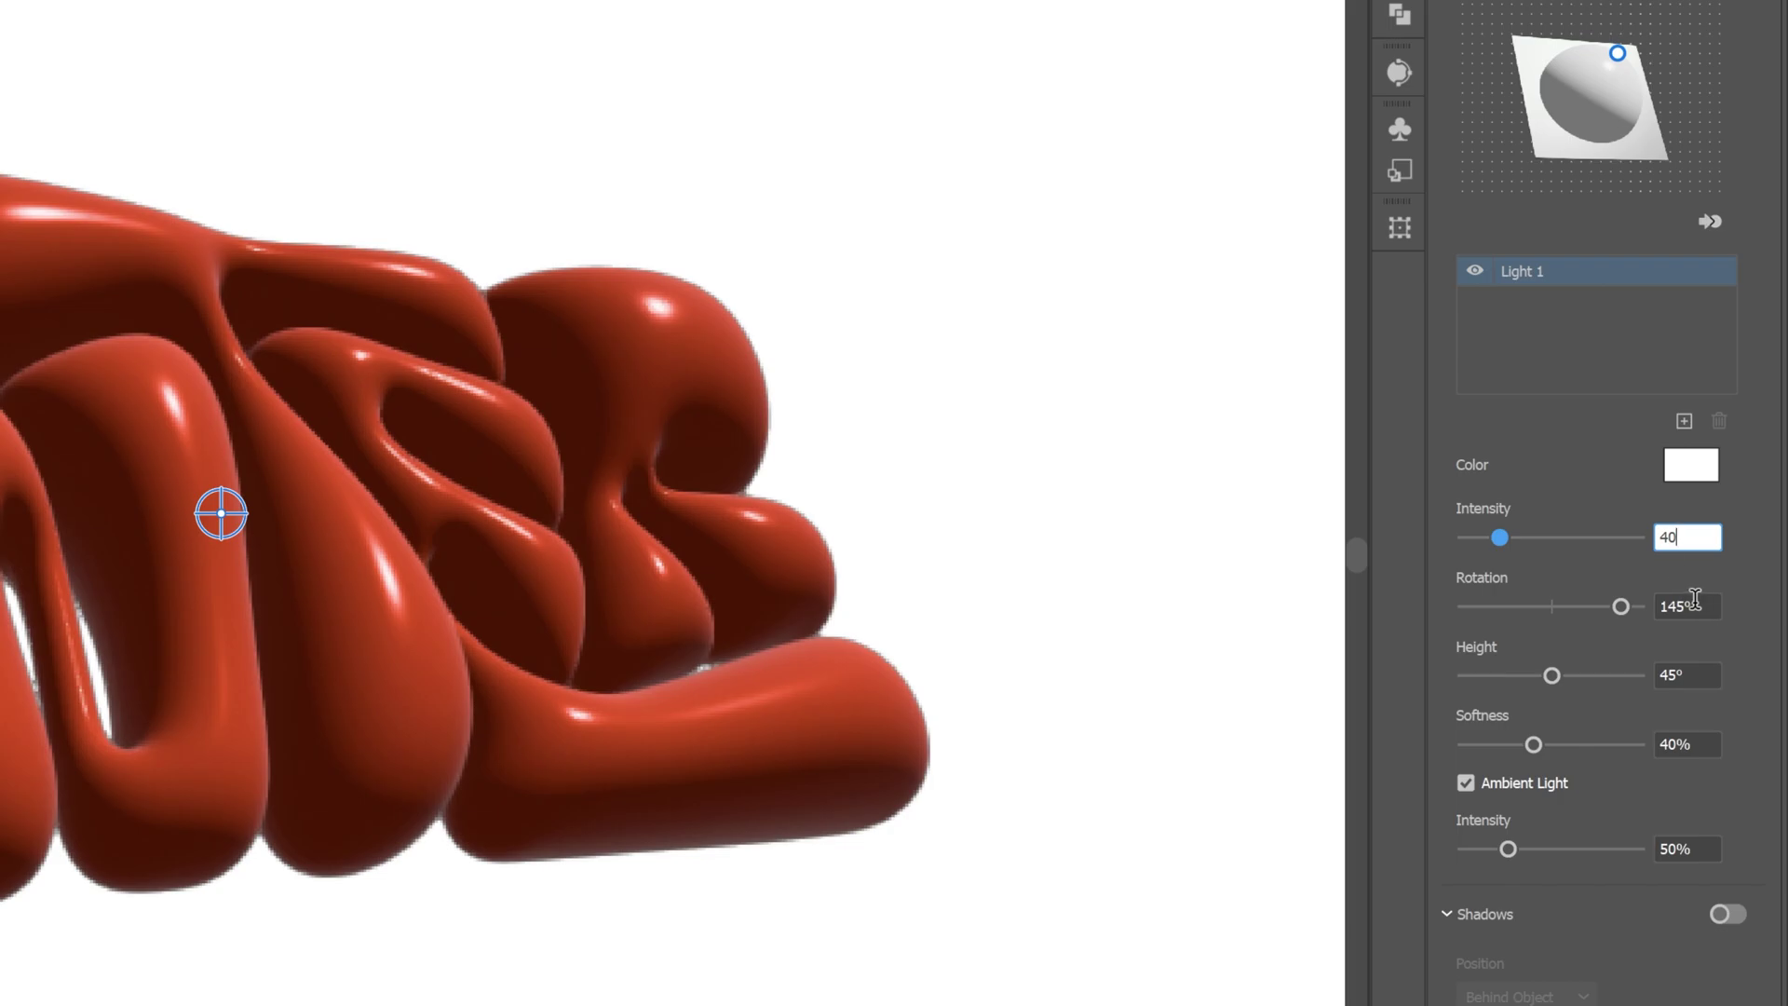
pyautogui.press('Tab')
pyautogui.write('-90')
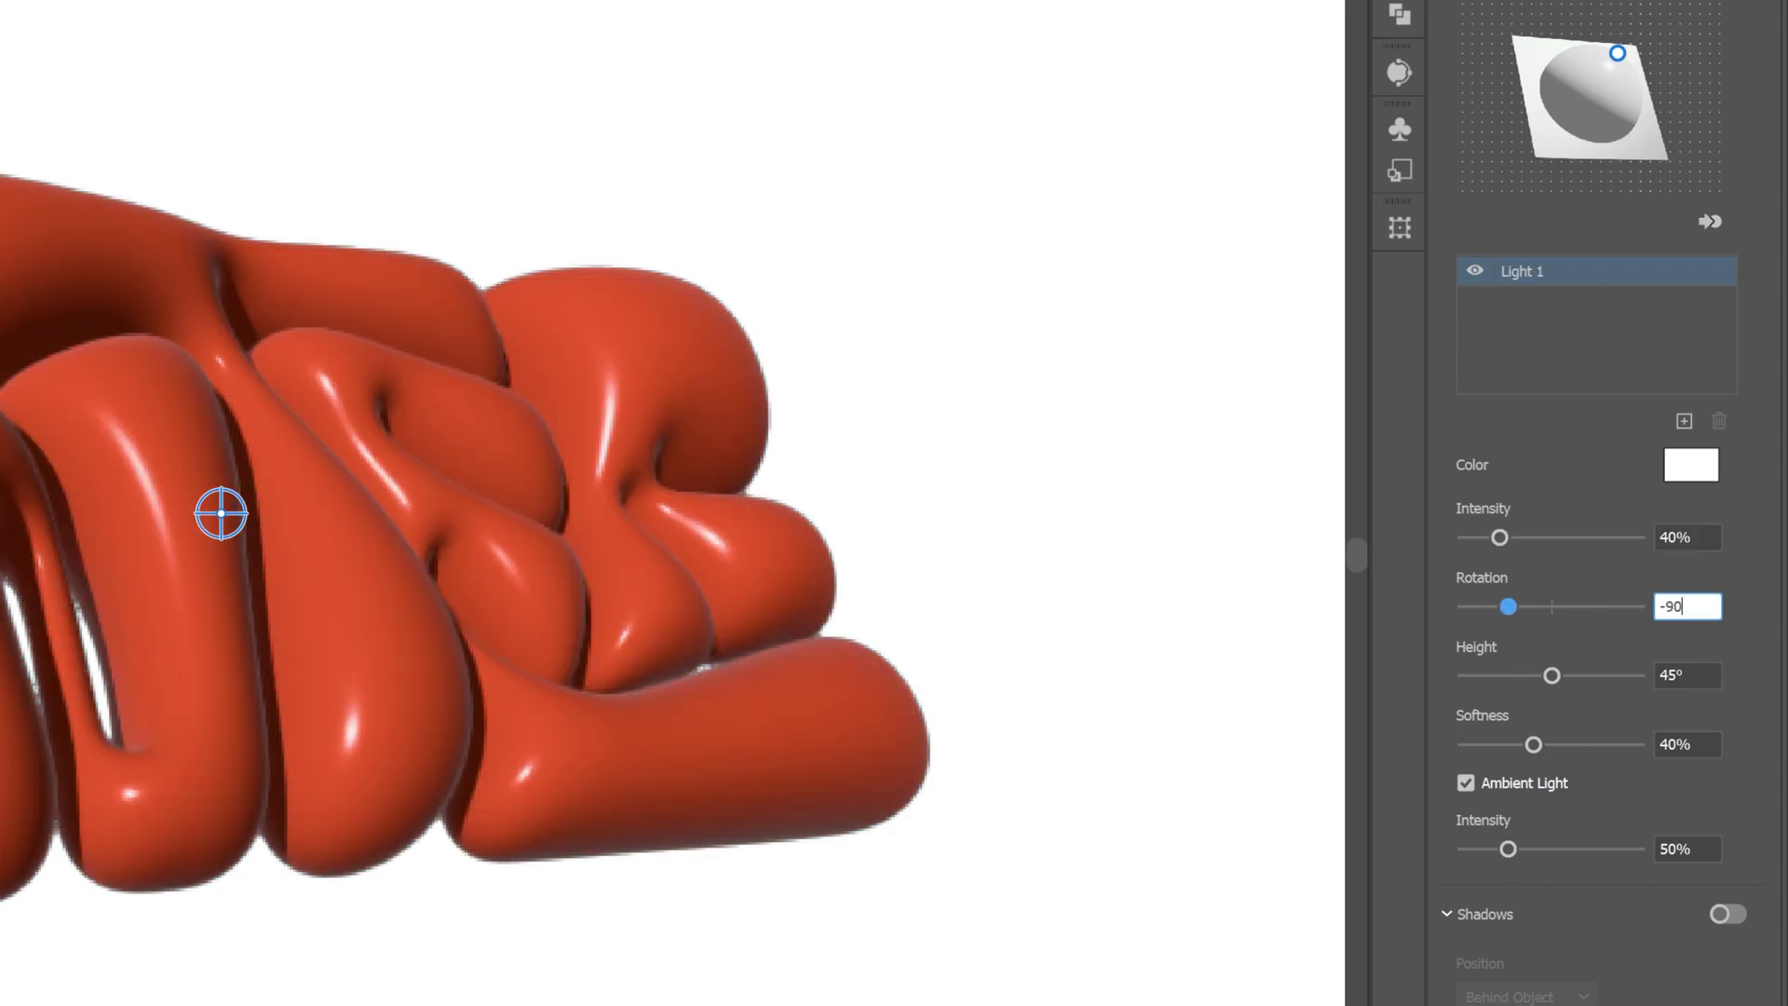
pyautogui.press('Tab')
pyautogui.write('25')
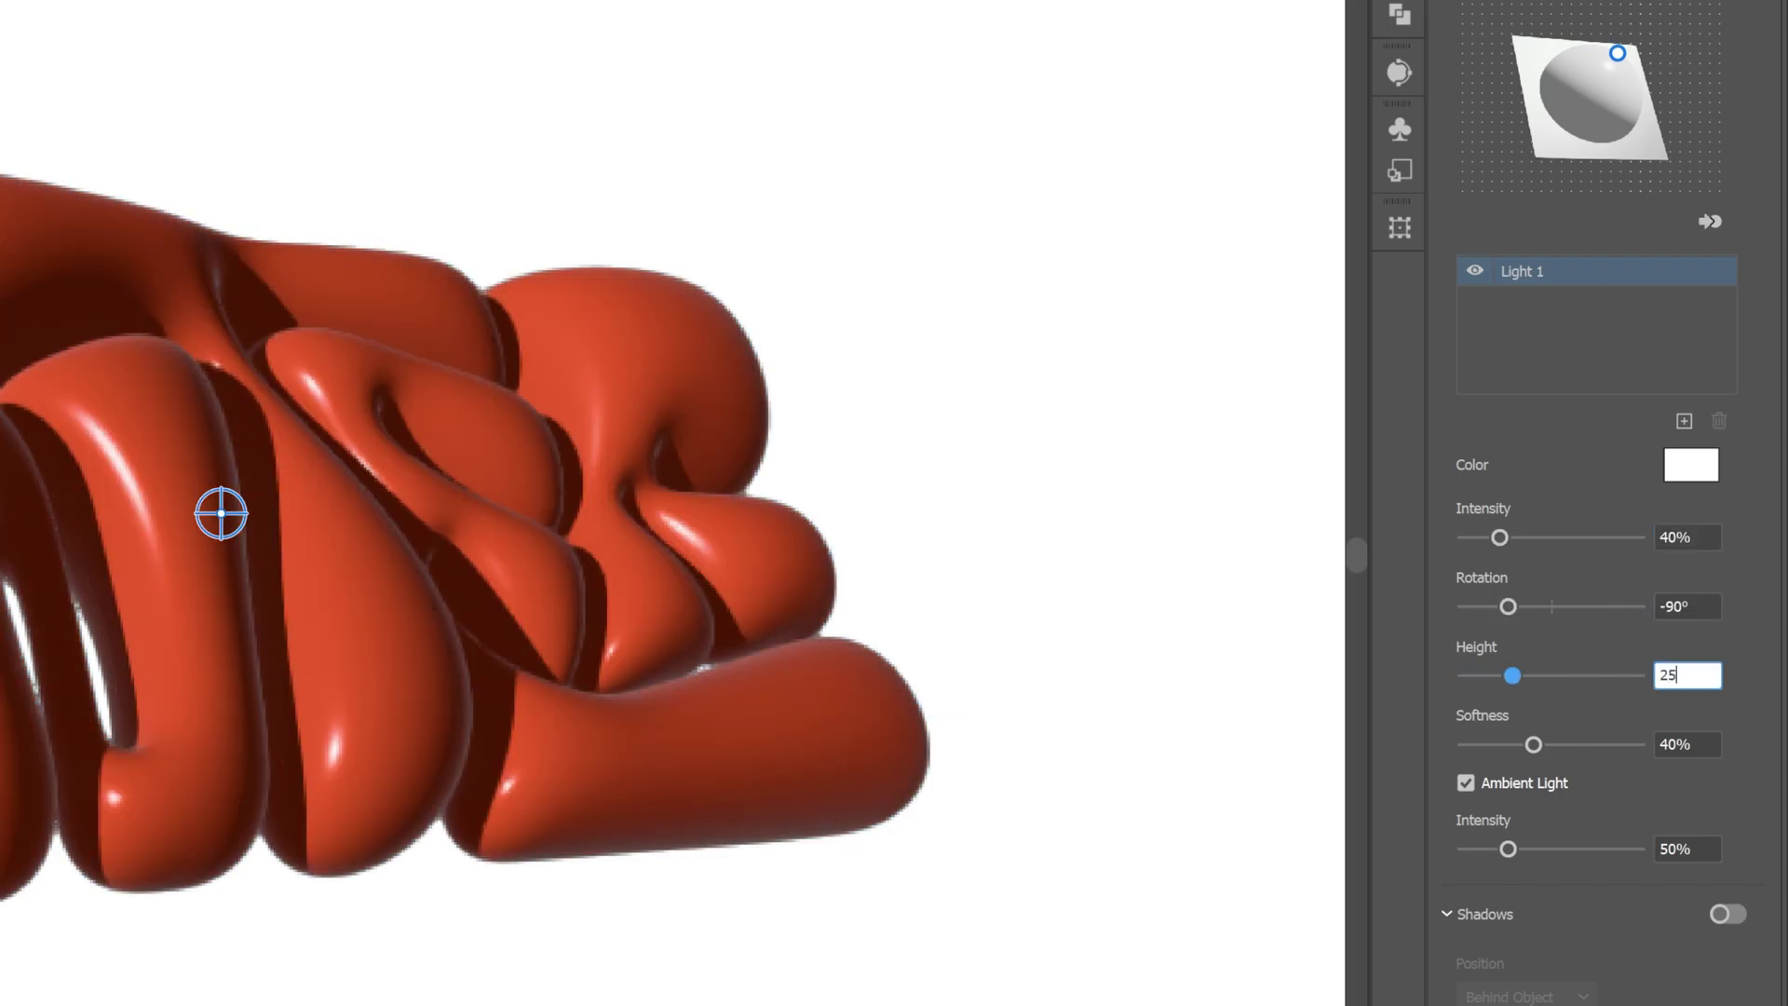
# Turn on shadows for the 3D lettering and add a second light with a height of 35°
pyautogui.click(1728, 547)
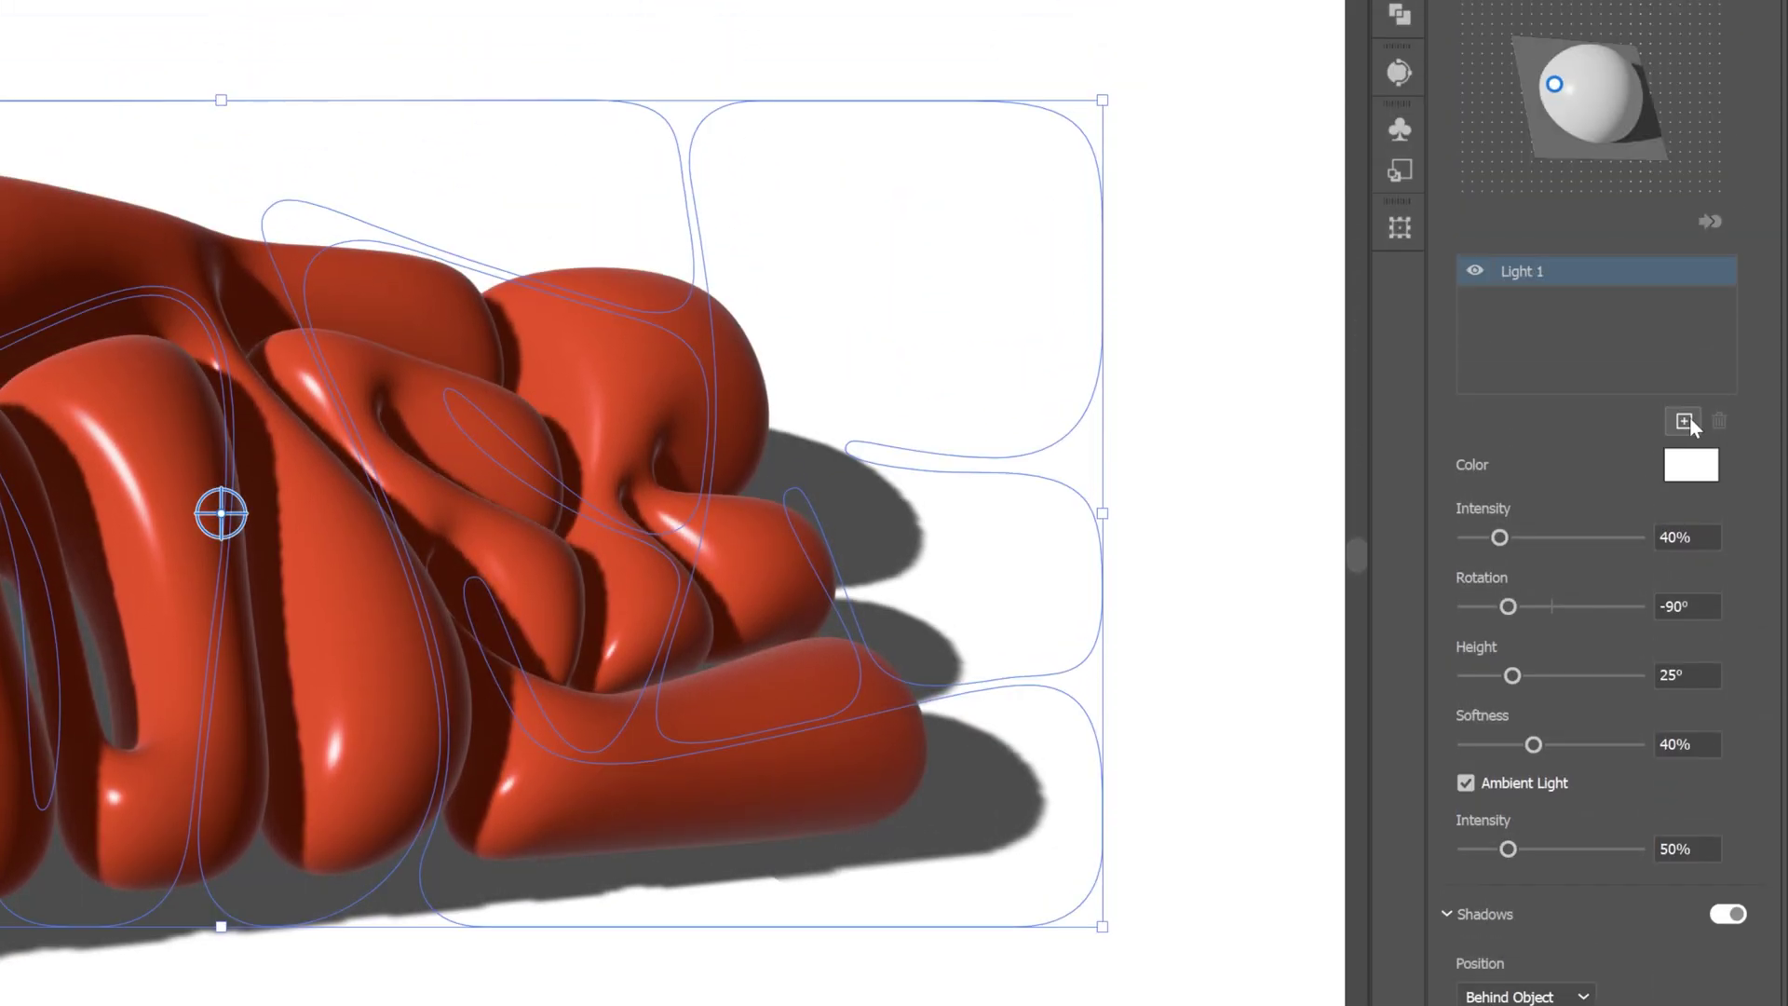
pyautogui.click(1687, 422)
pyautogui.click(1687, 674)
pyautogui.write('35')
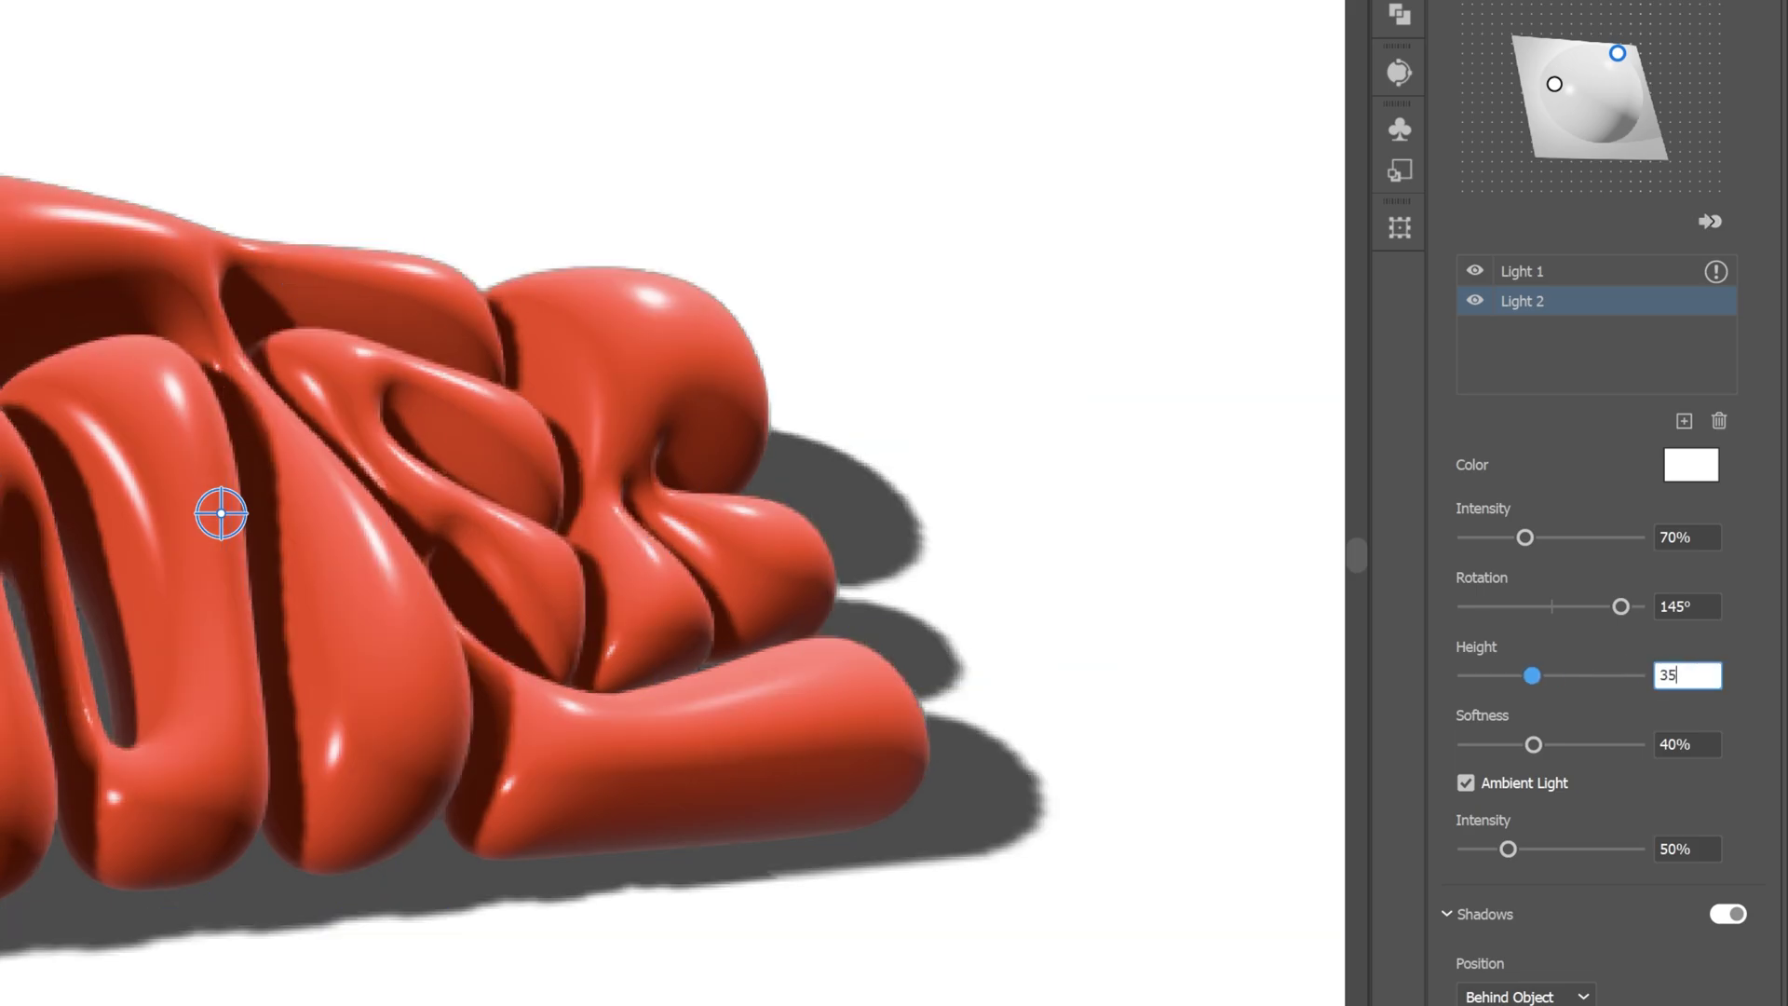
pyautogui.click(612, 765)
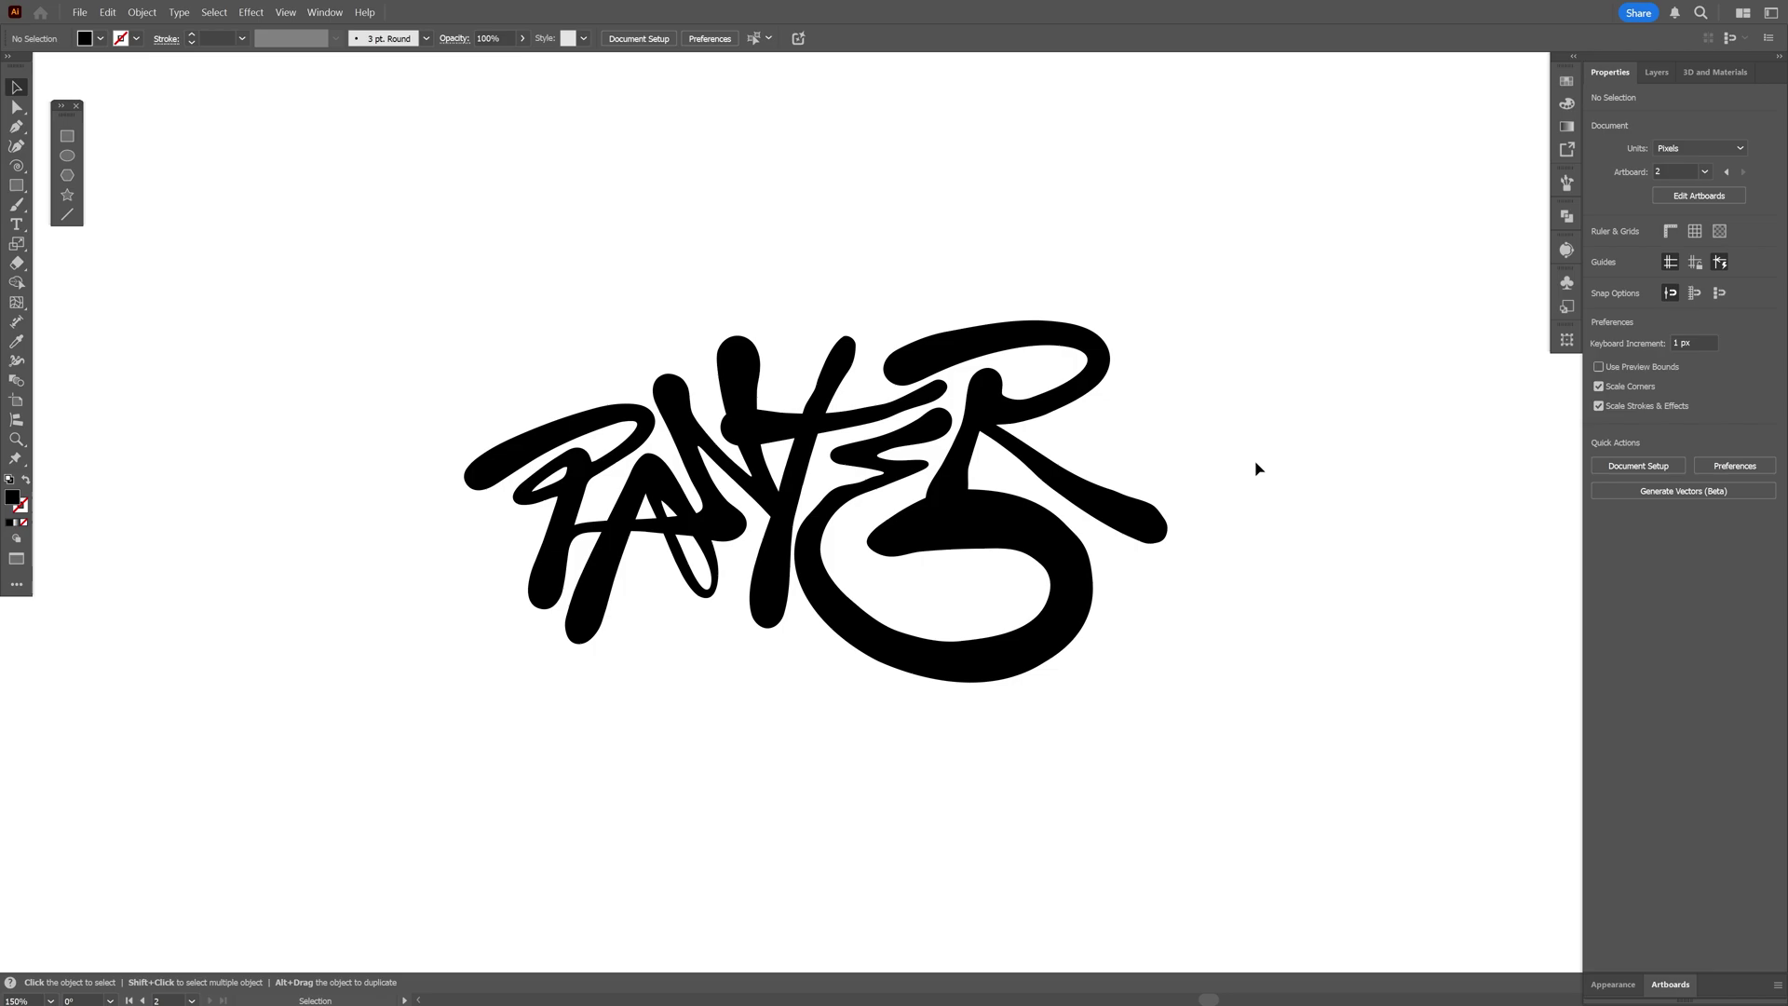
# Offset the path of the PANTER graffiti lettering by 7 px with Round joins
pyautogui.click(832, 480)
pyautogui.click(142, 12)
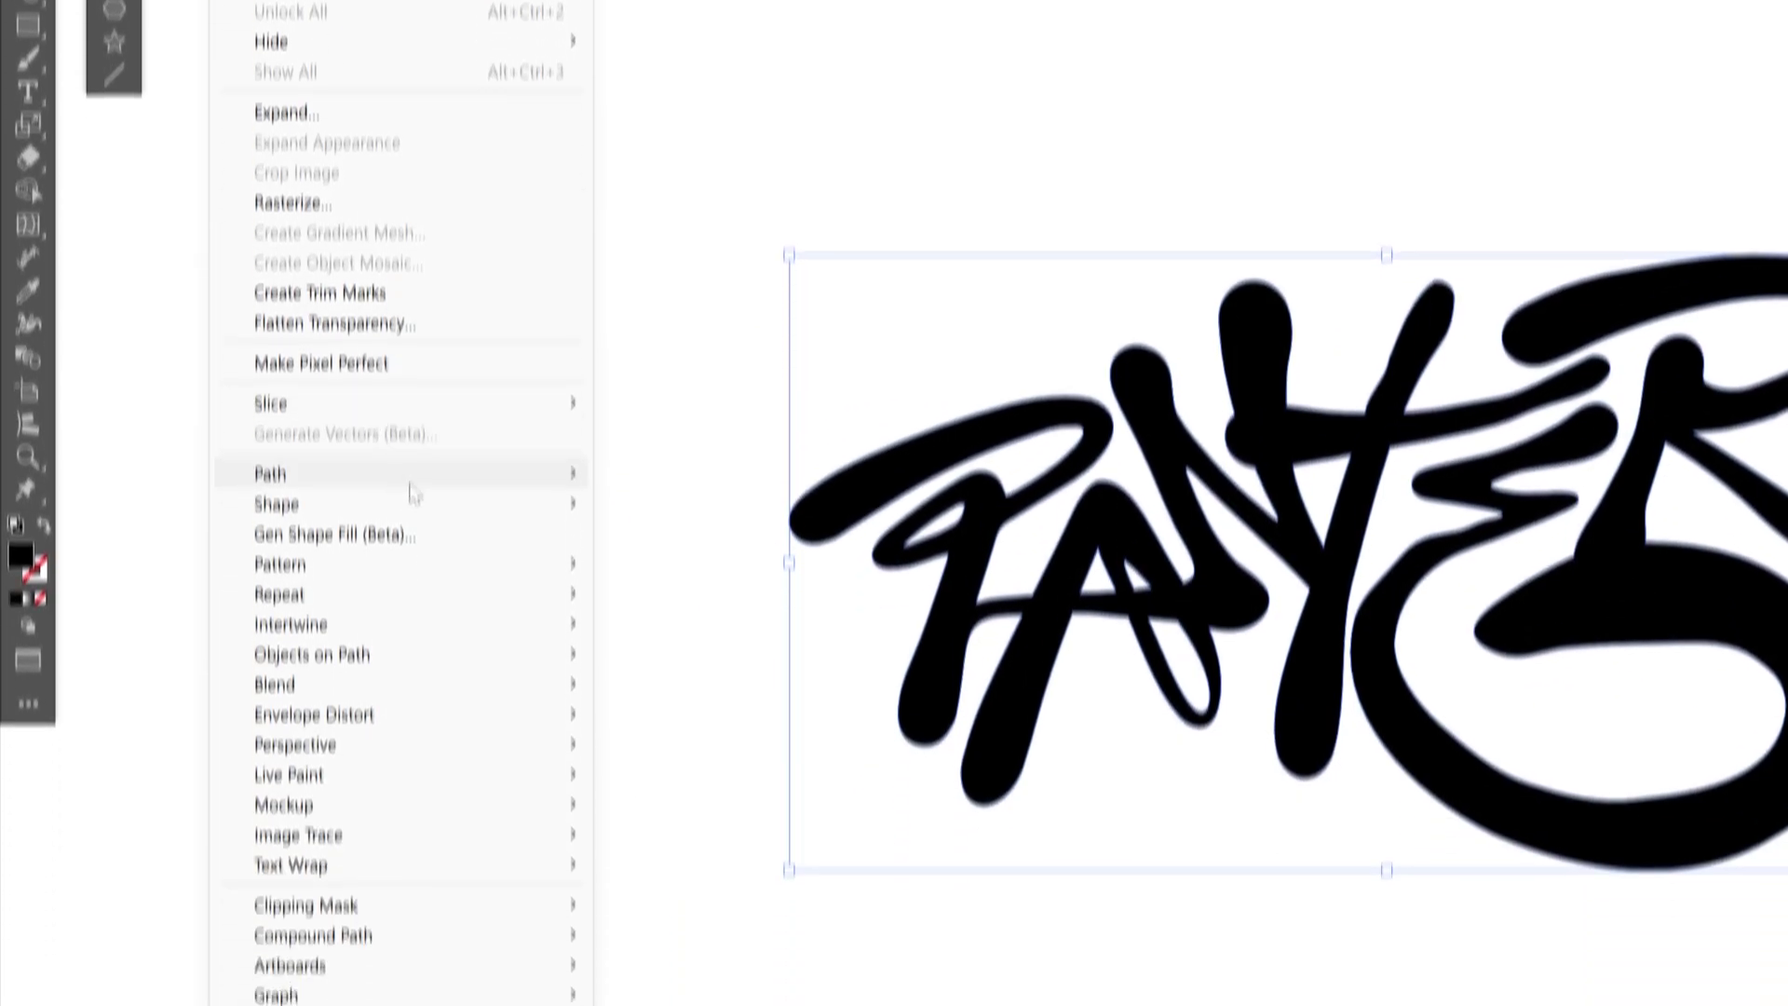
pyautogui.moveTo(447, 763)
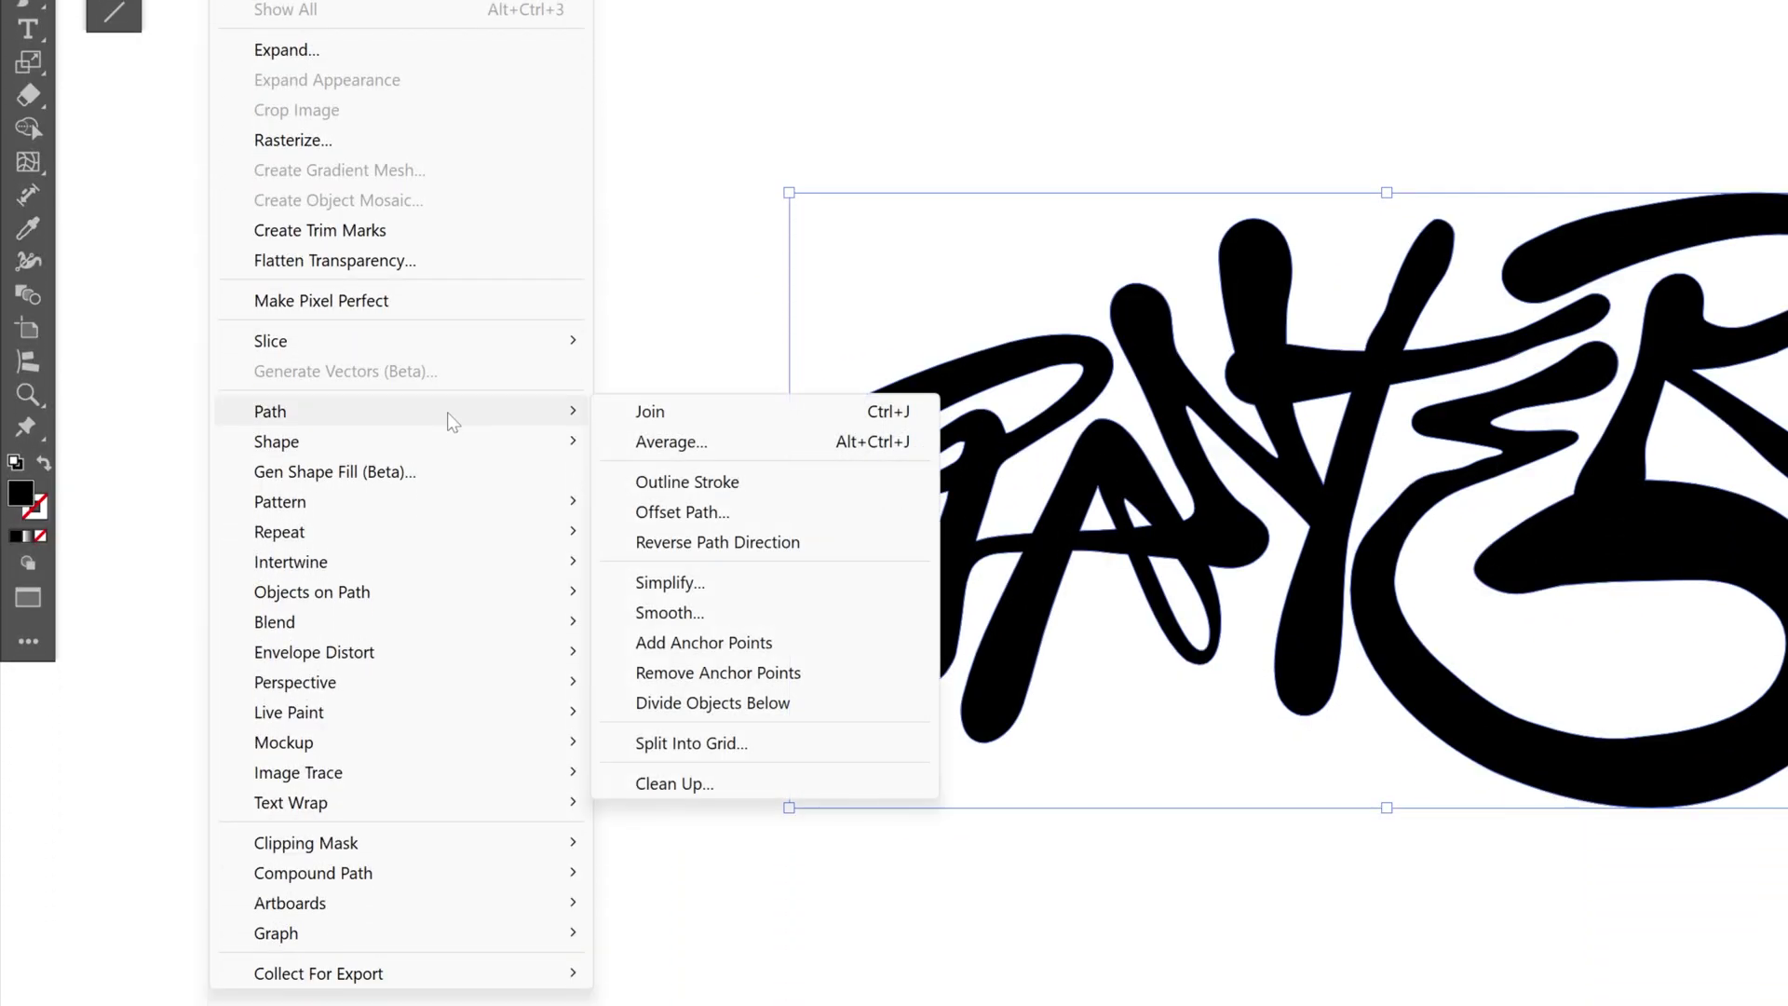
pyautogui.click(725, 516)
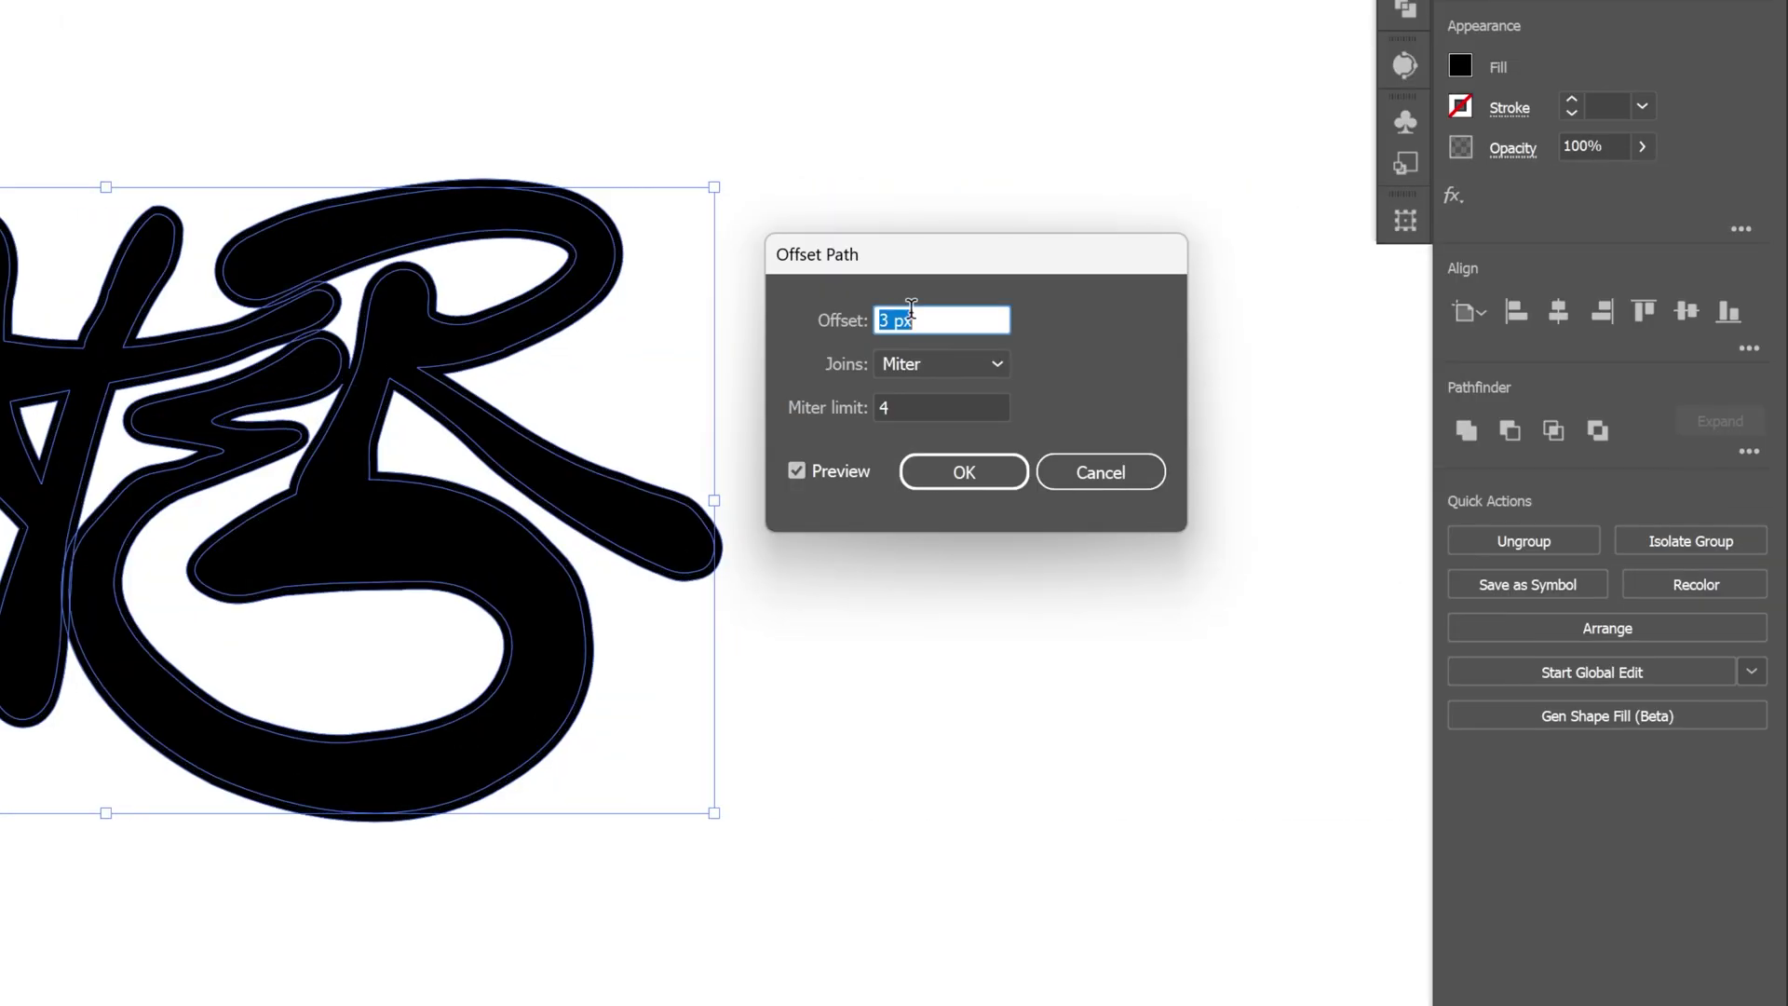
pyautogui.press('Up')
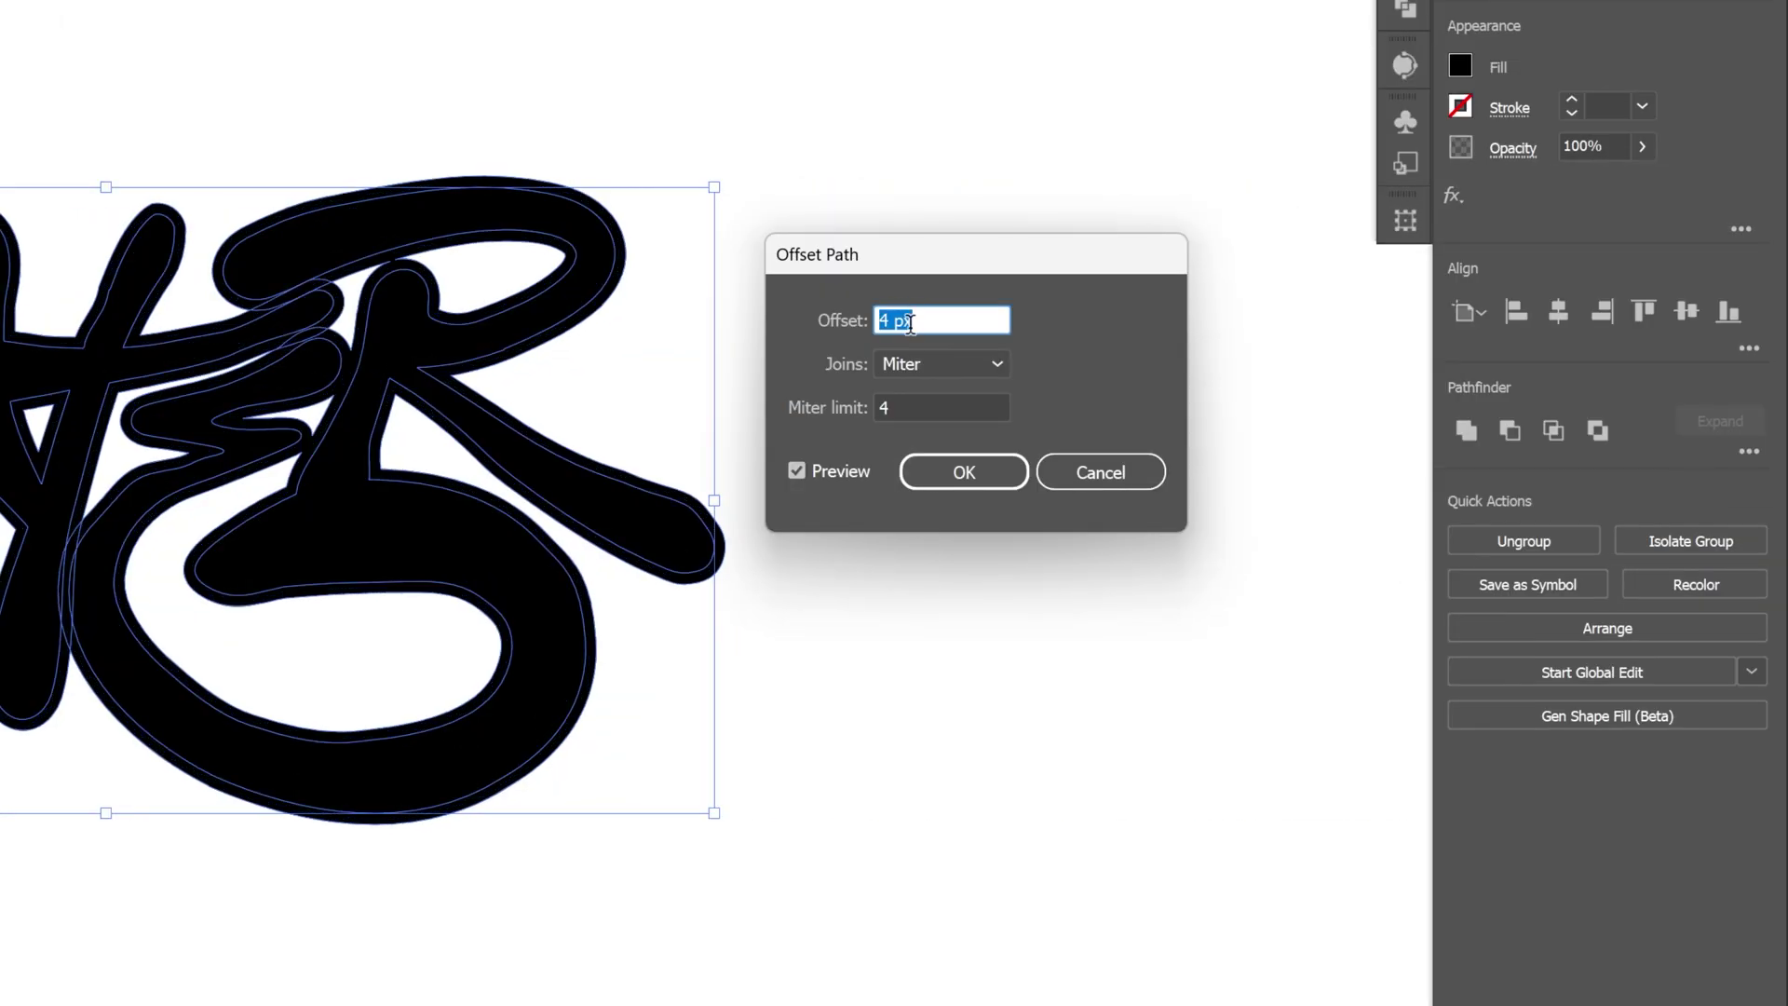
pyautogui.click(907, 363)
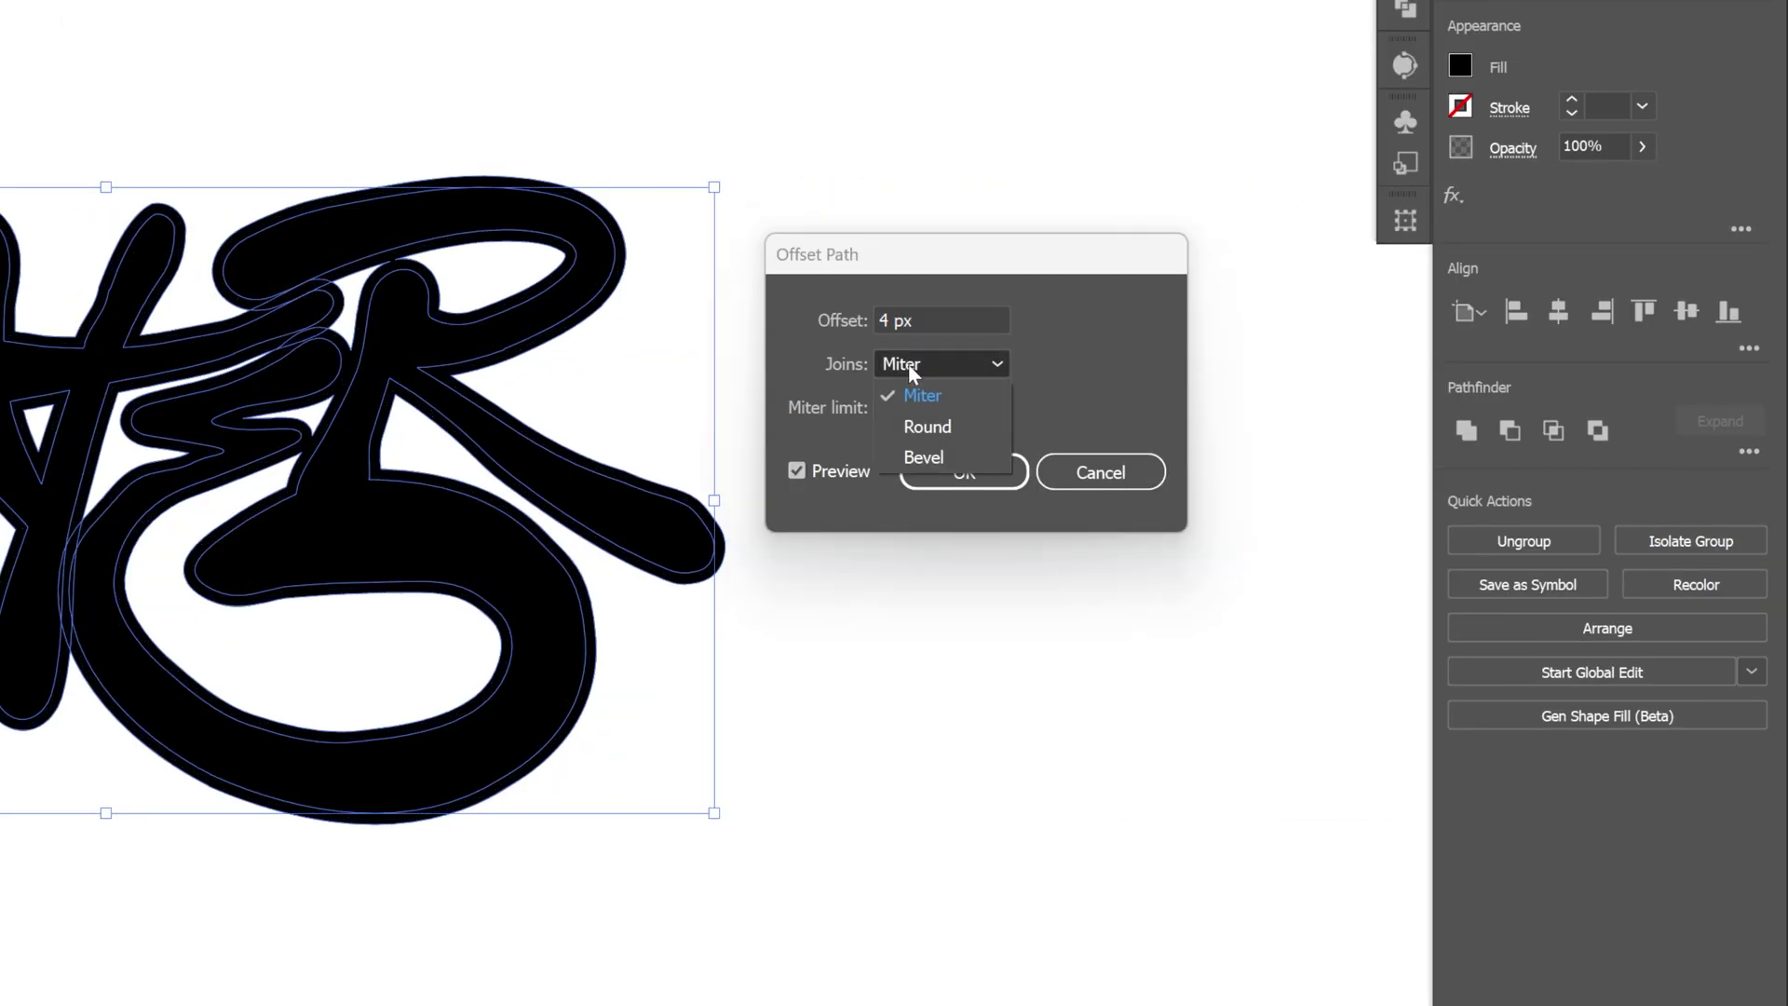
pyautogui.click(948, 419)
pyautogui.click(939, 320)
pyautogui.press('Up')
pyautogui.press('Up')
pyautogui.press('Up')
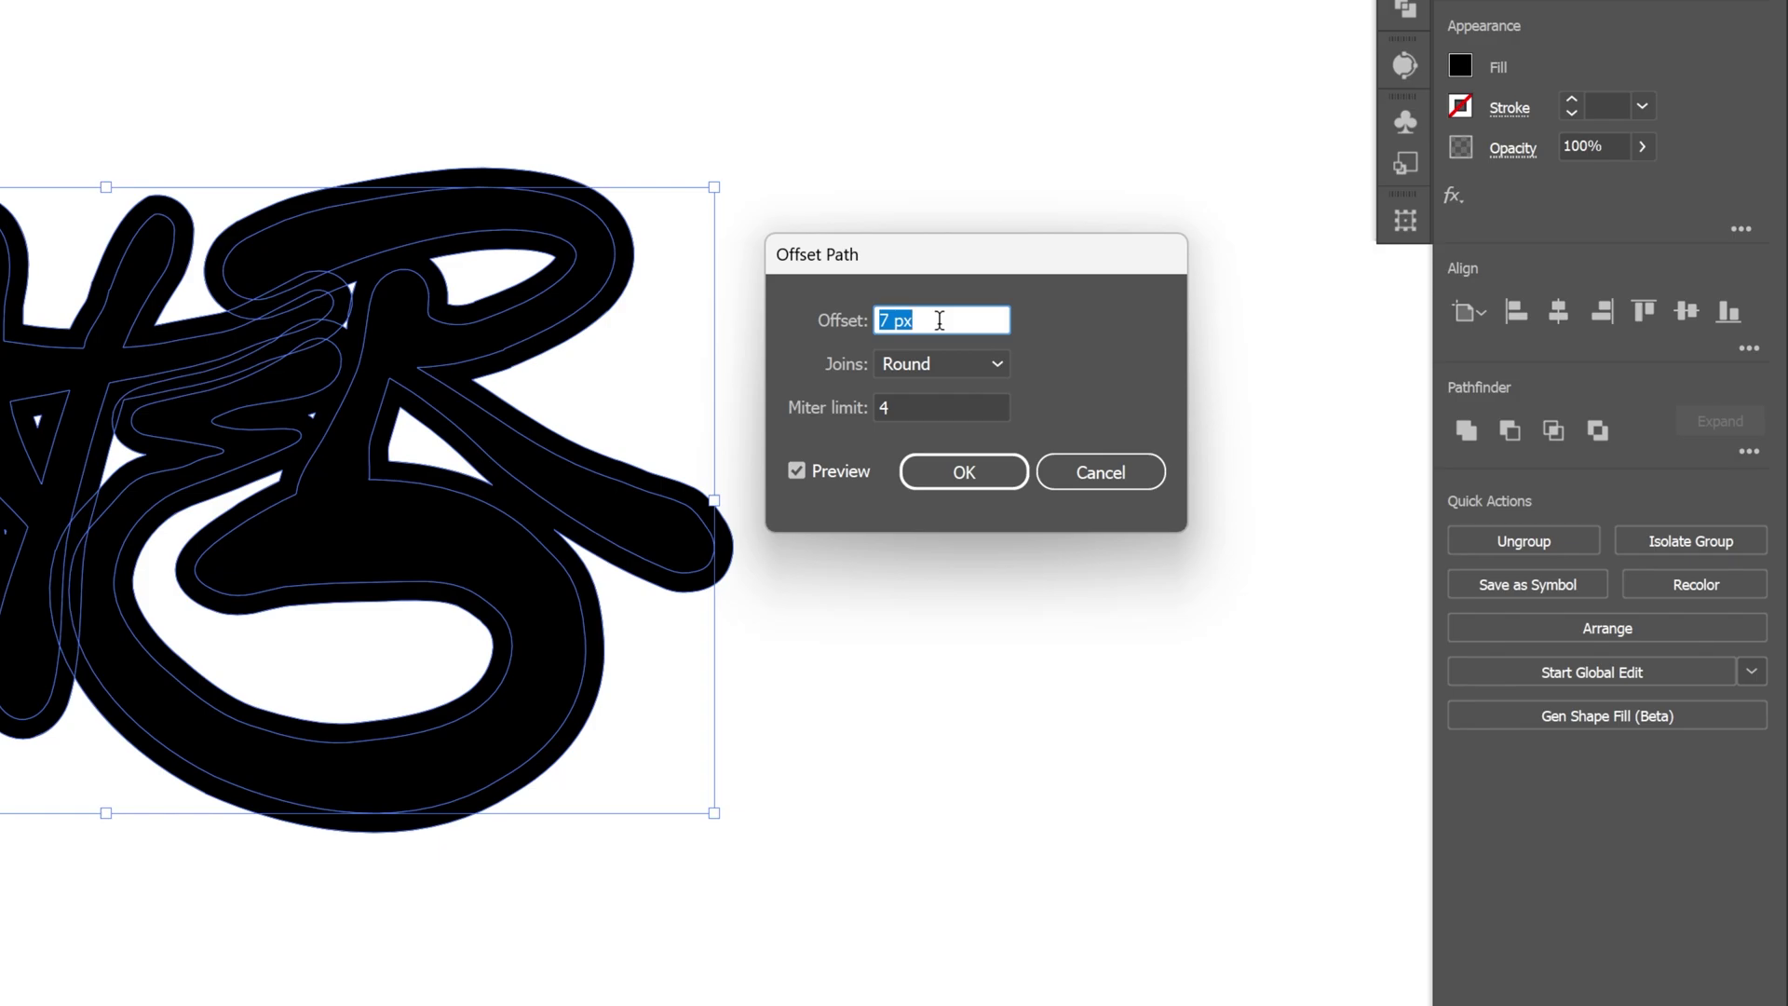
pyautogui.click(955, 477)
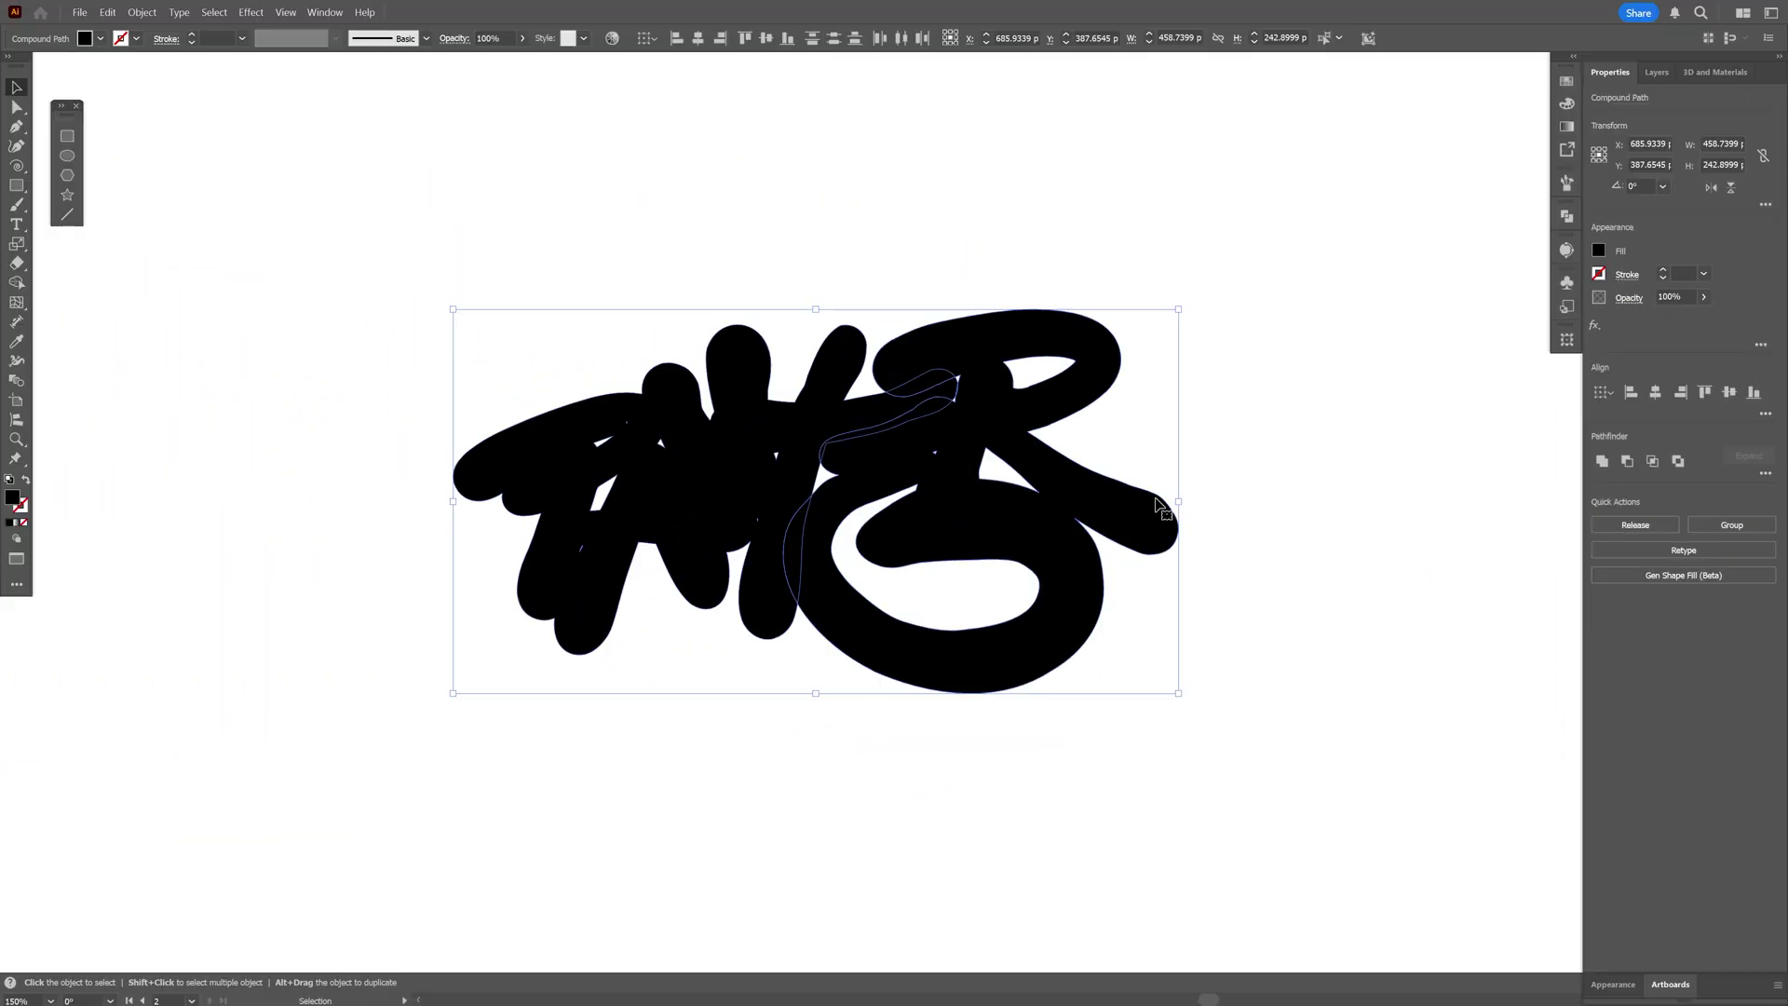
pyautogui.moveTo(1157, 506); pyautogui.dragTo(1479, 365)
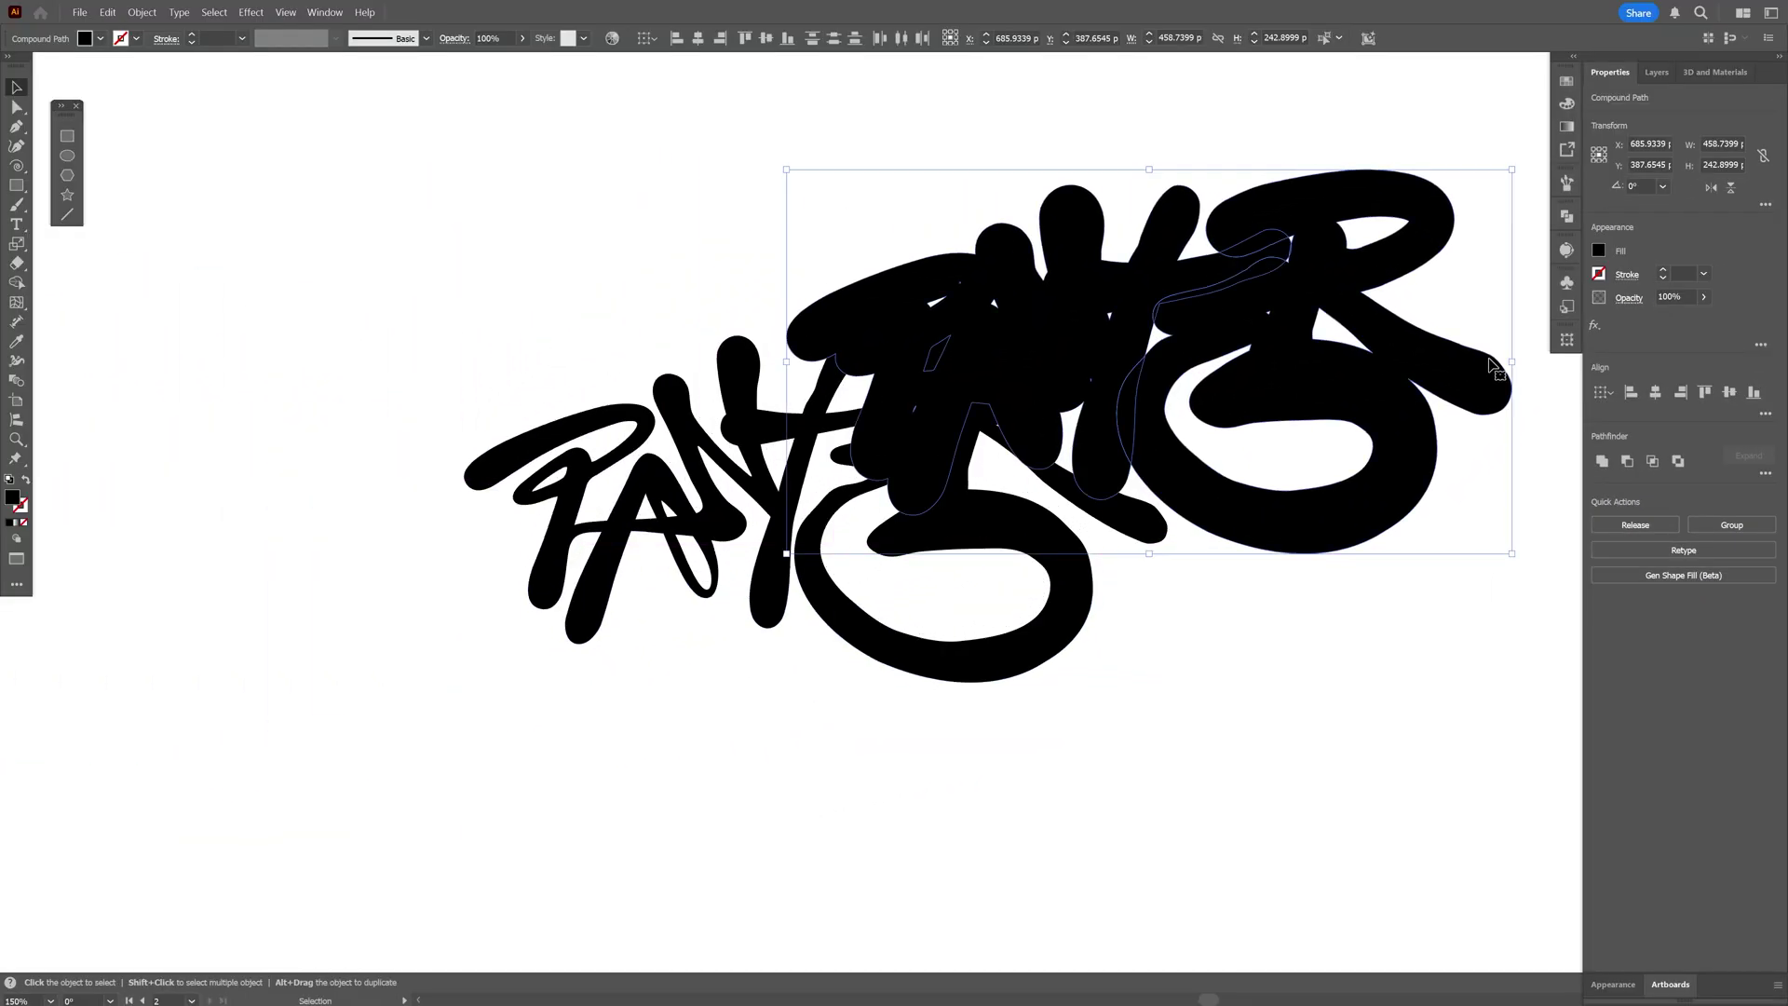
pyautogui.press('a')
pyautogui.hotkey('ctrl', 'z')
pyautogui.press('v')
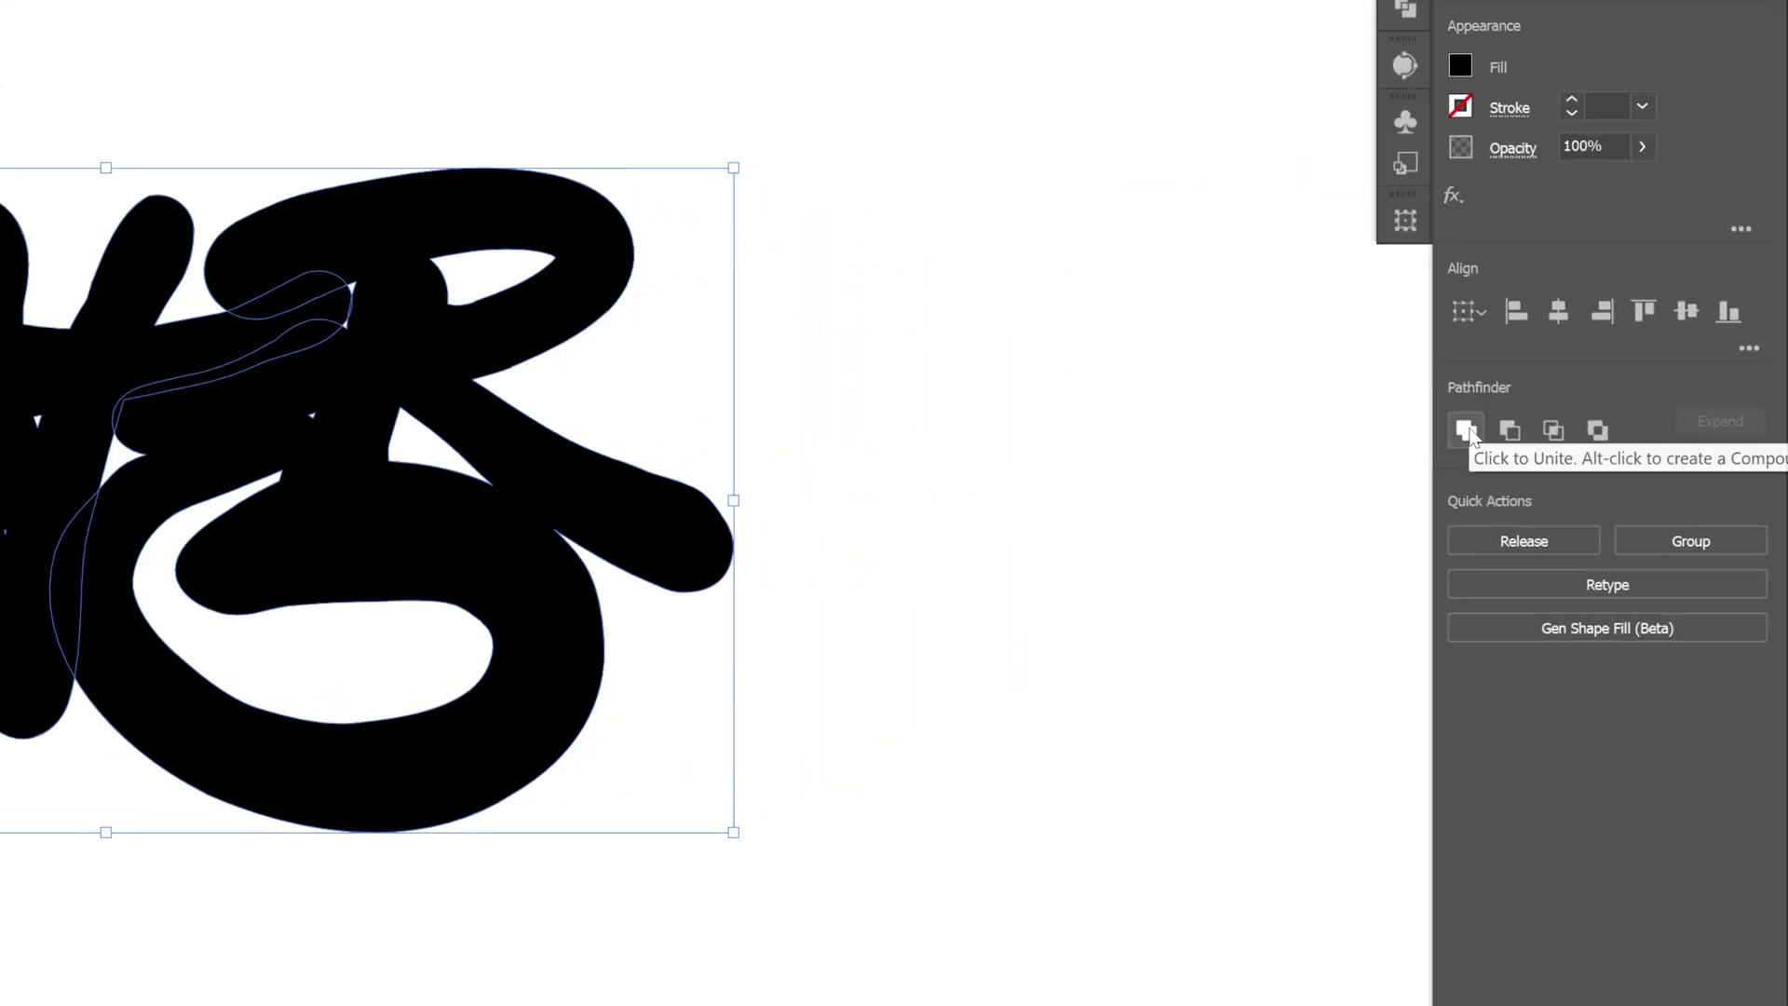
# Unite the offset lettering outline into one shape and fill it with the bright green swatch
pyautogui.click(1467, 431)
pyautogui.click(1458, 68)
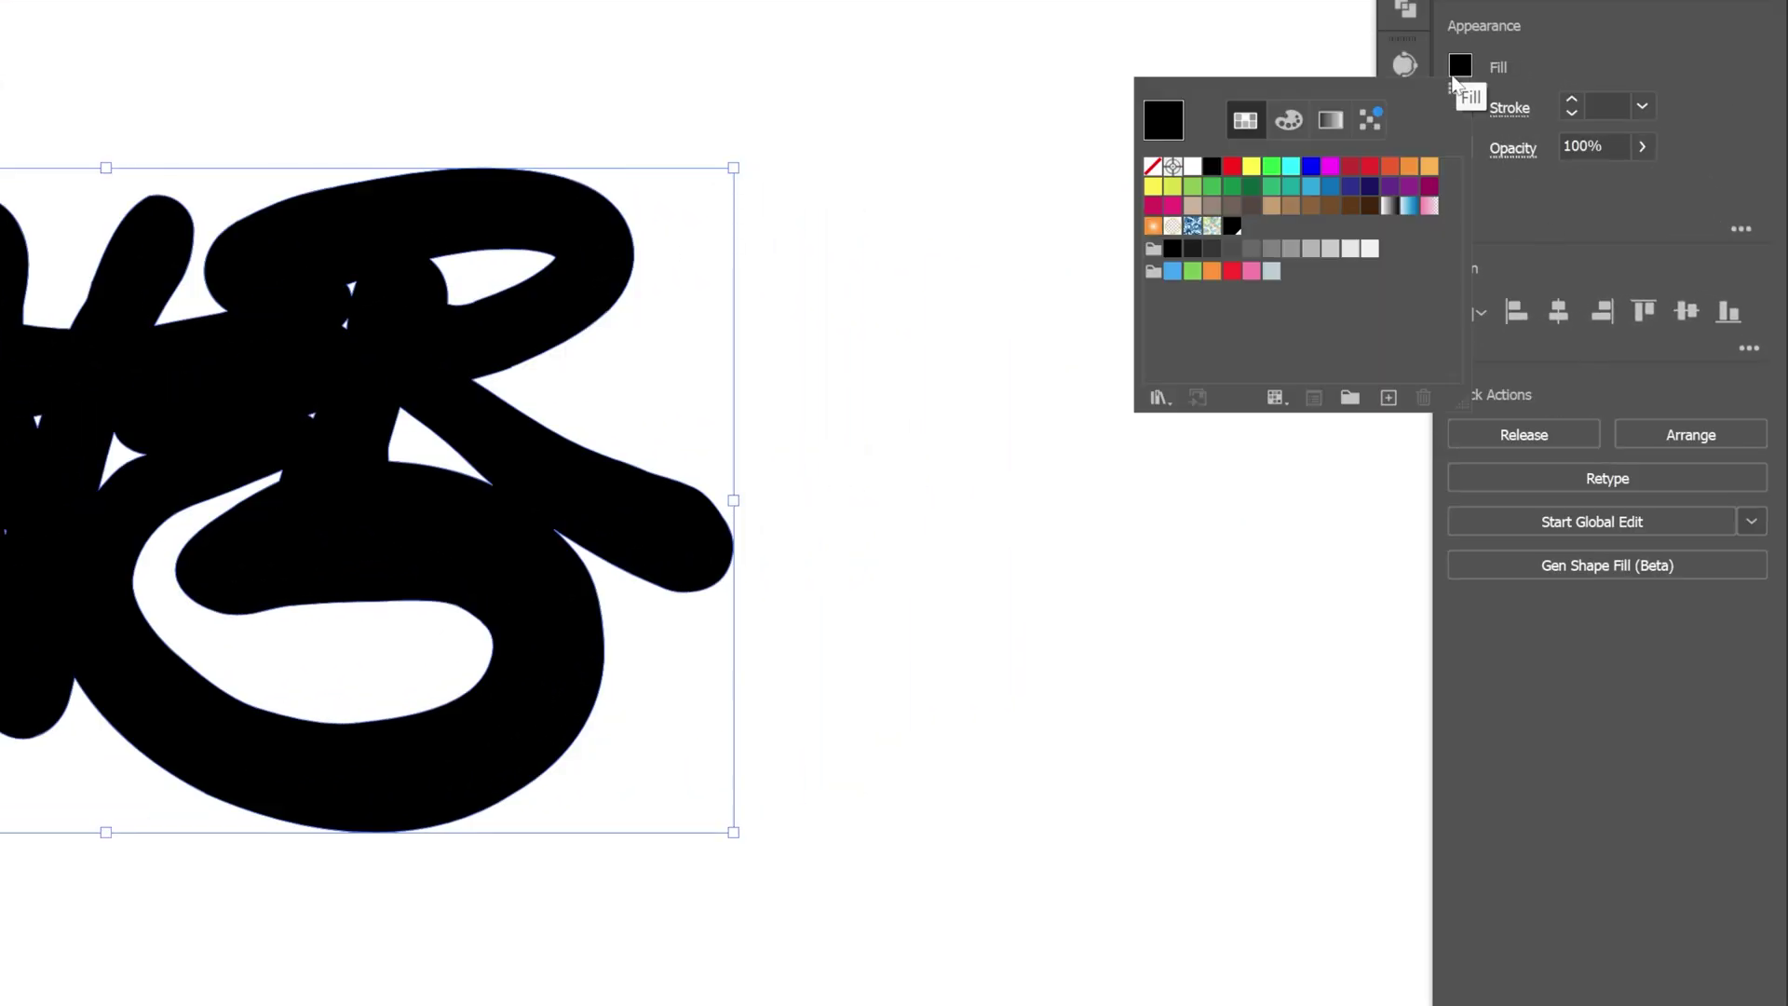
pyautogui.click(1272, 170)
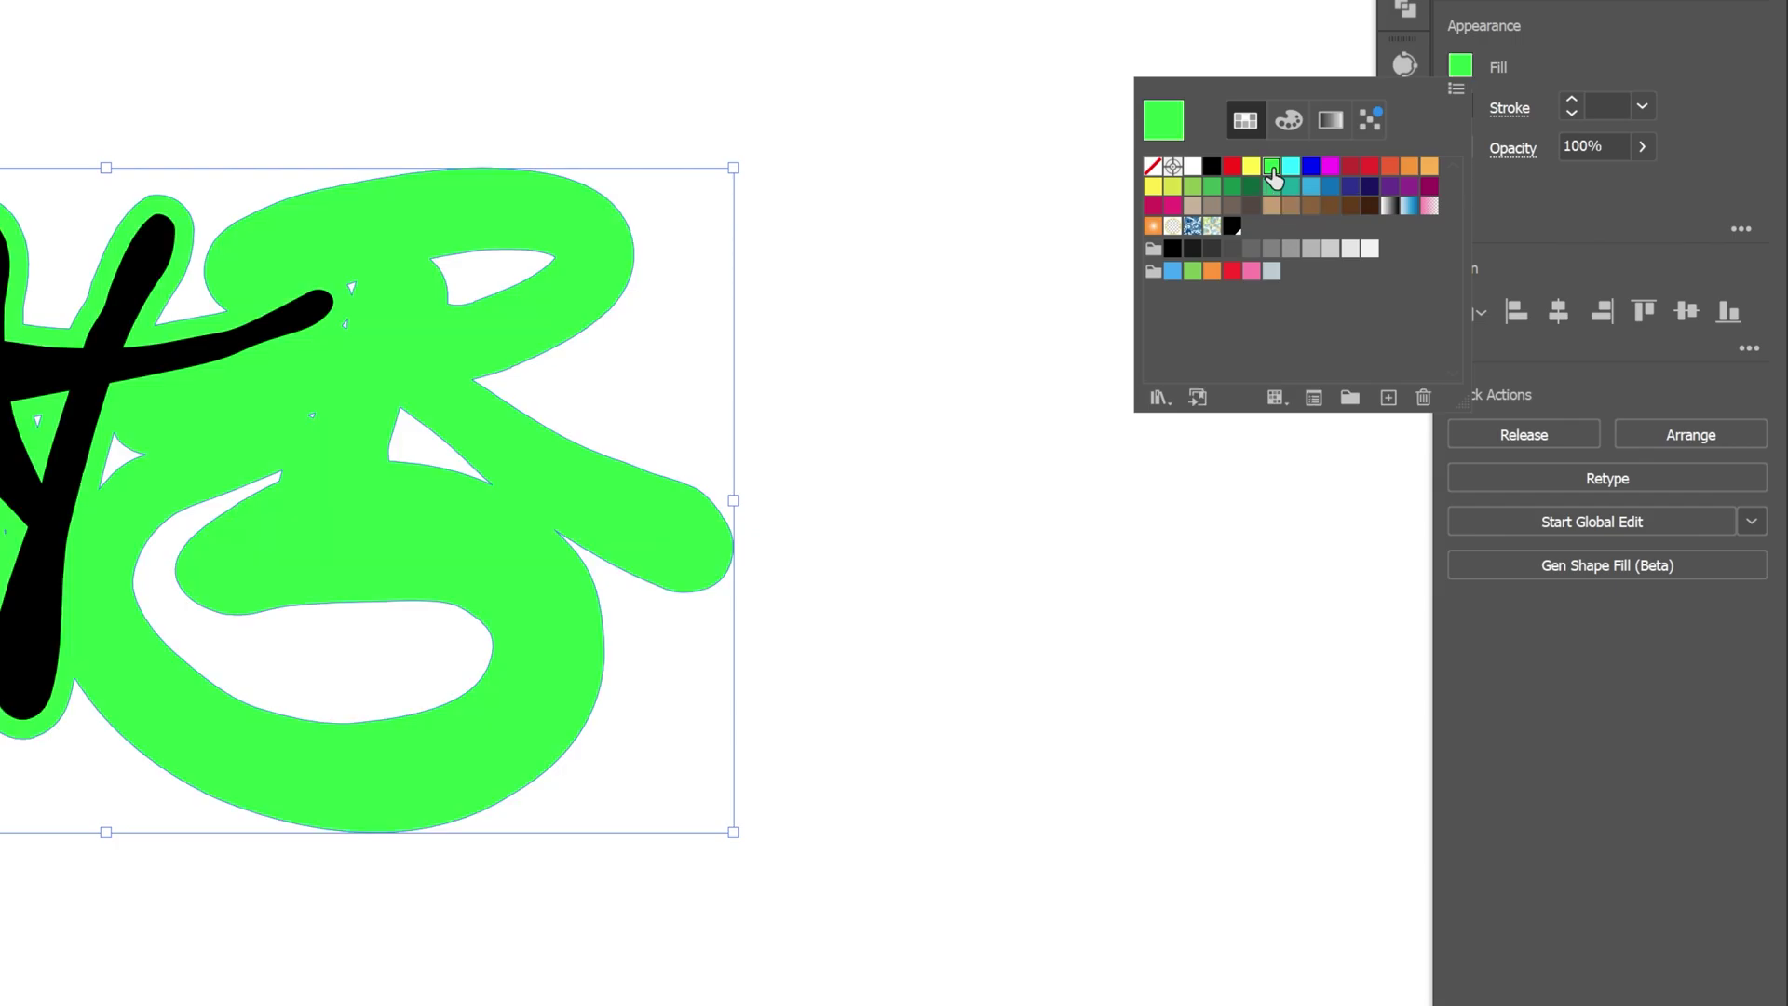
# Bring the green outline shape in front of the black graffiti lettering
pyautogui.rightClick(376, 193)
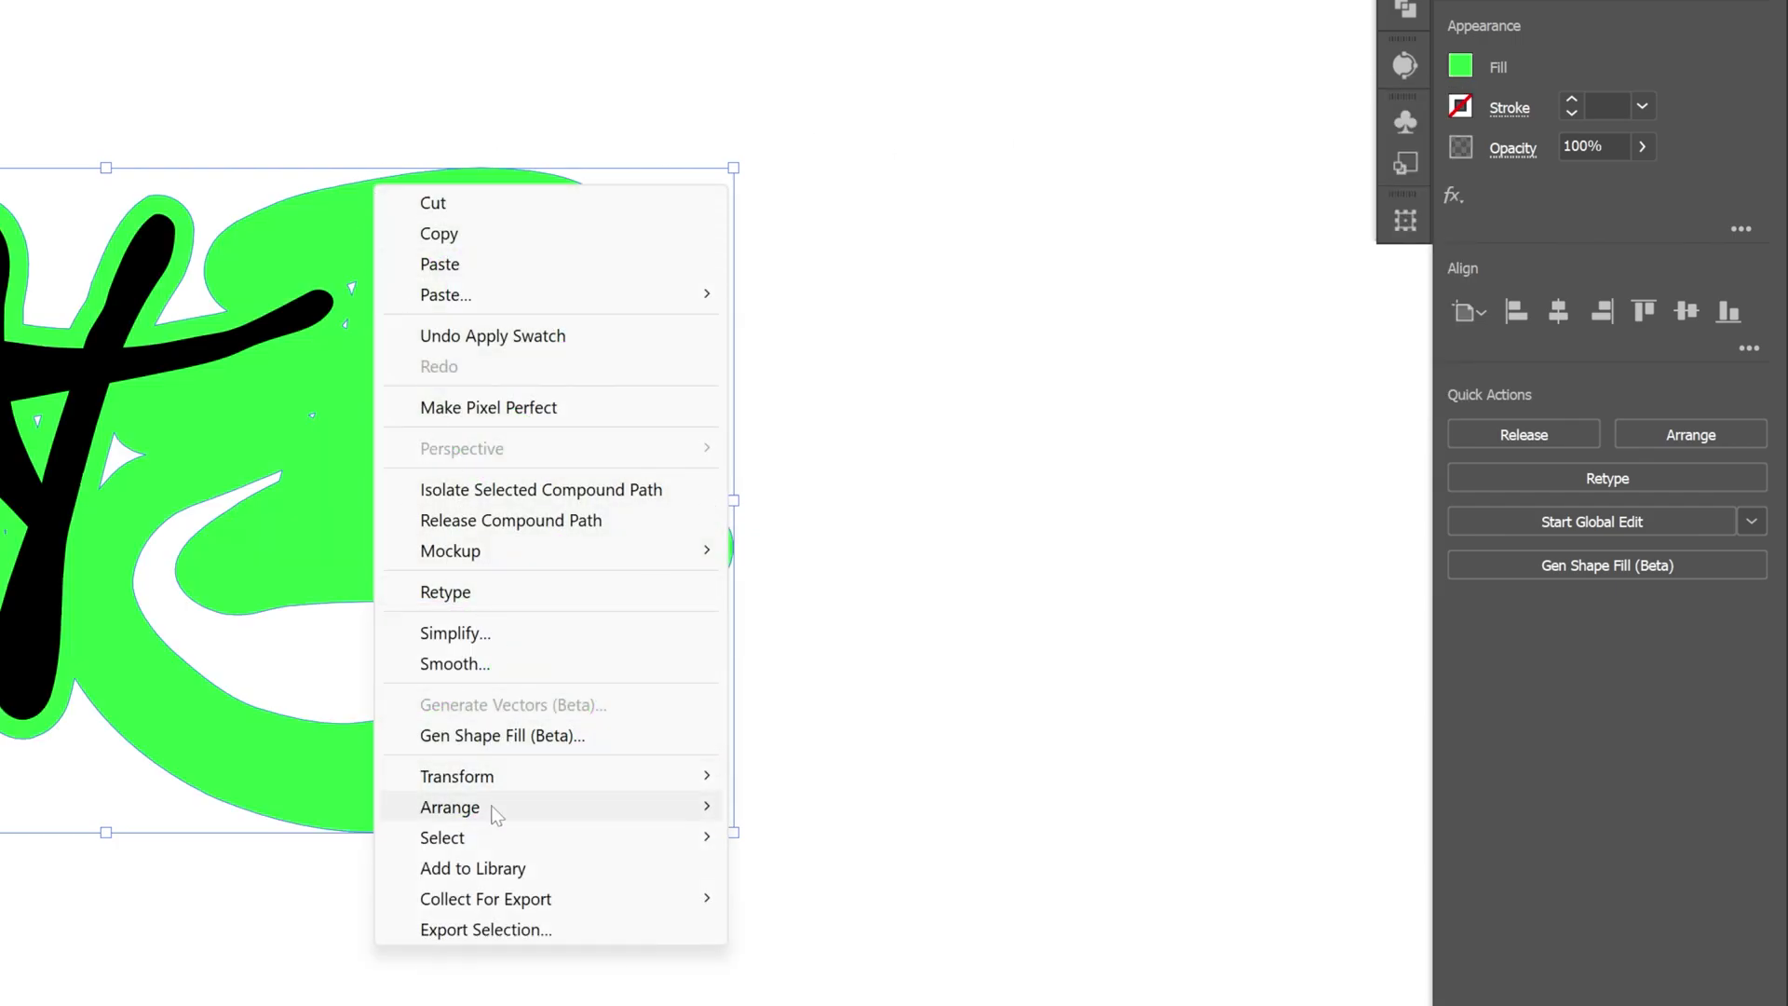
pyautogui.moveTo(494, 808)
pyautogui.click(787, 808)
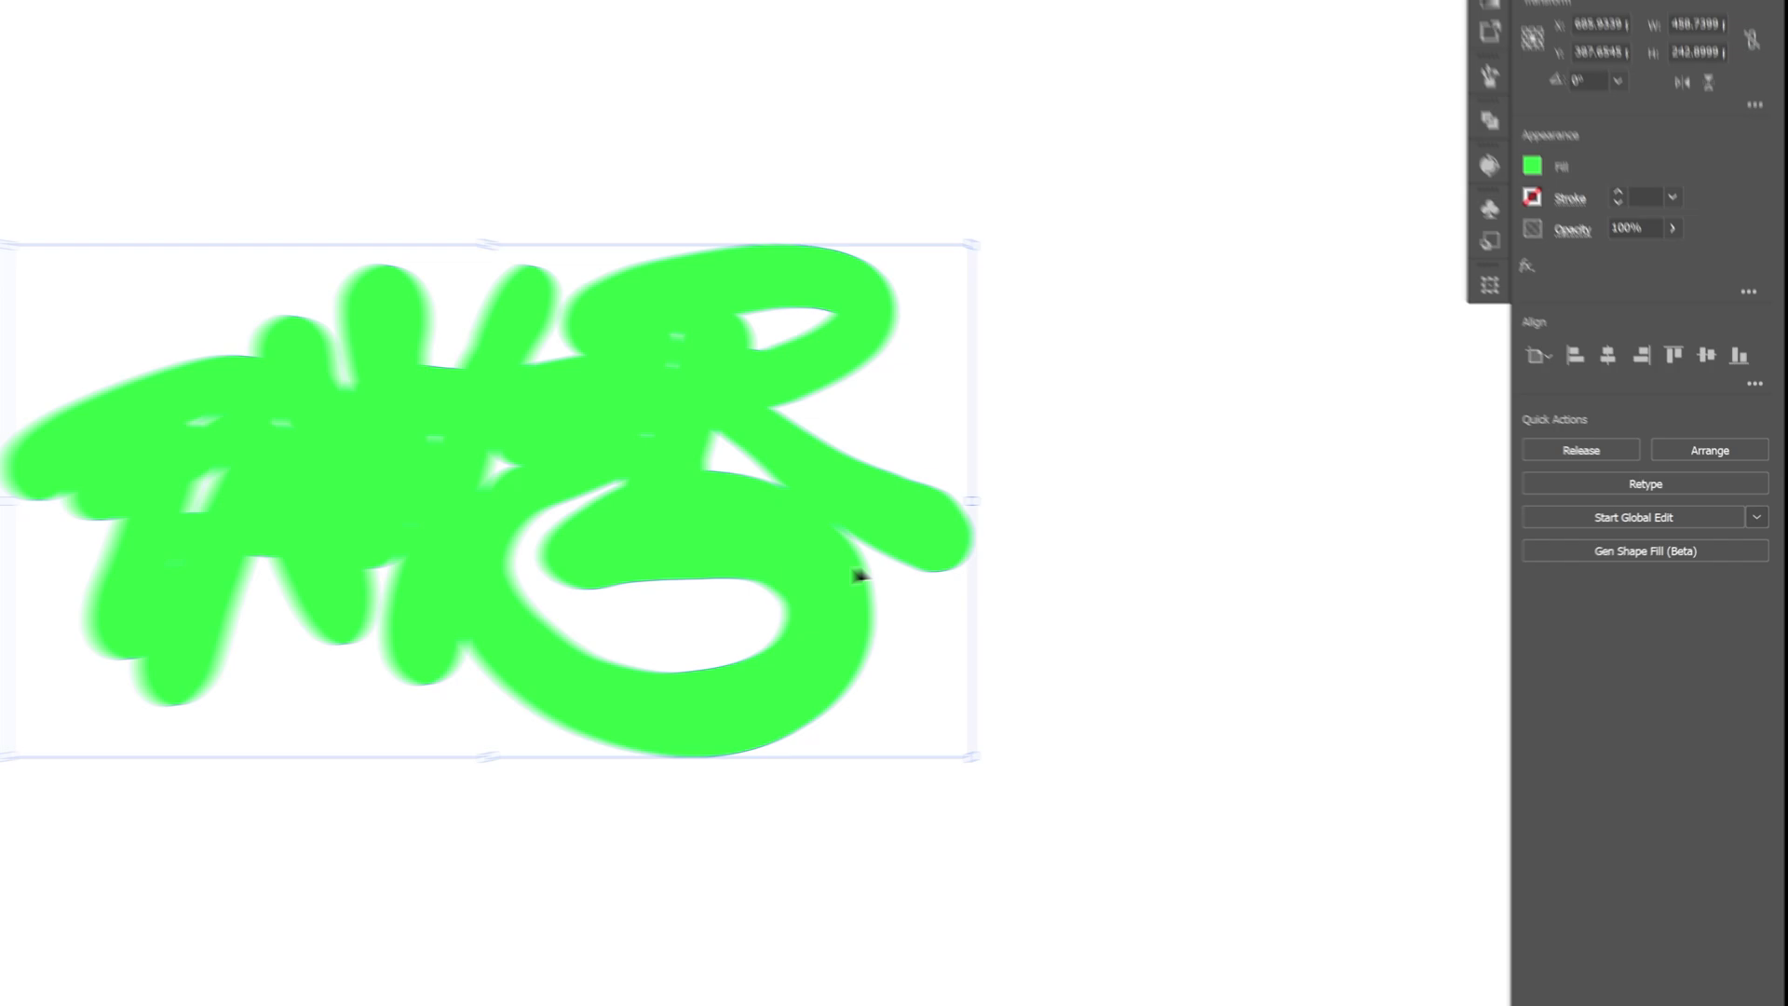
# Delete the thin sliver hole and the slanted hole near the left end of the green outline shape
pyautogui.scroll(2, 106, 424)
pyautogui.press('space')
pyautogui.moveTo(193, 429); pyautogui.dragTo(110, 434)
pyautogui.moveTo(819, 462); pyautogui.dragTo(836, 452)
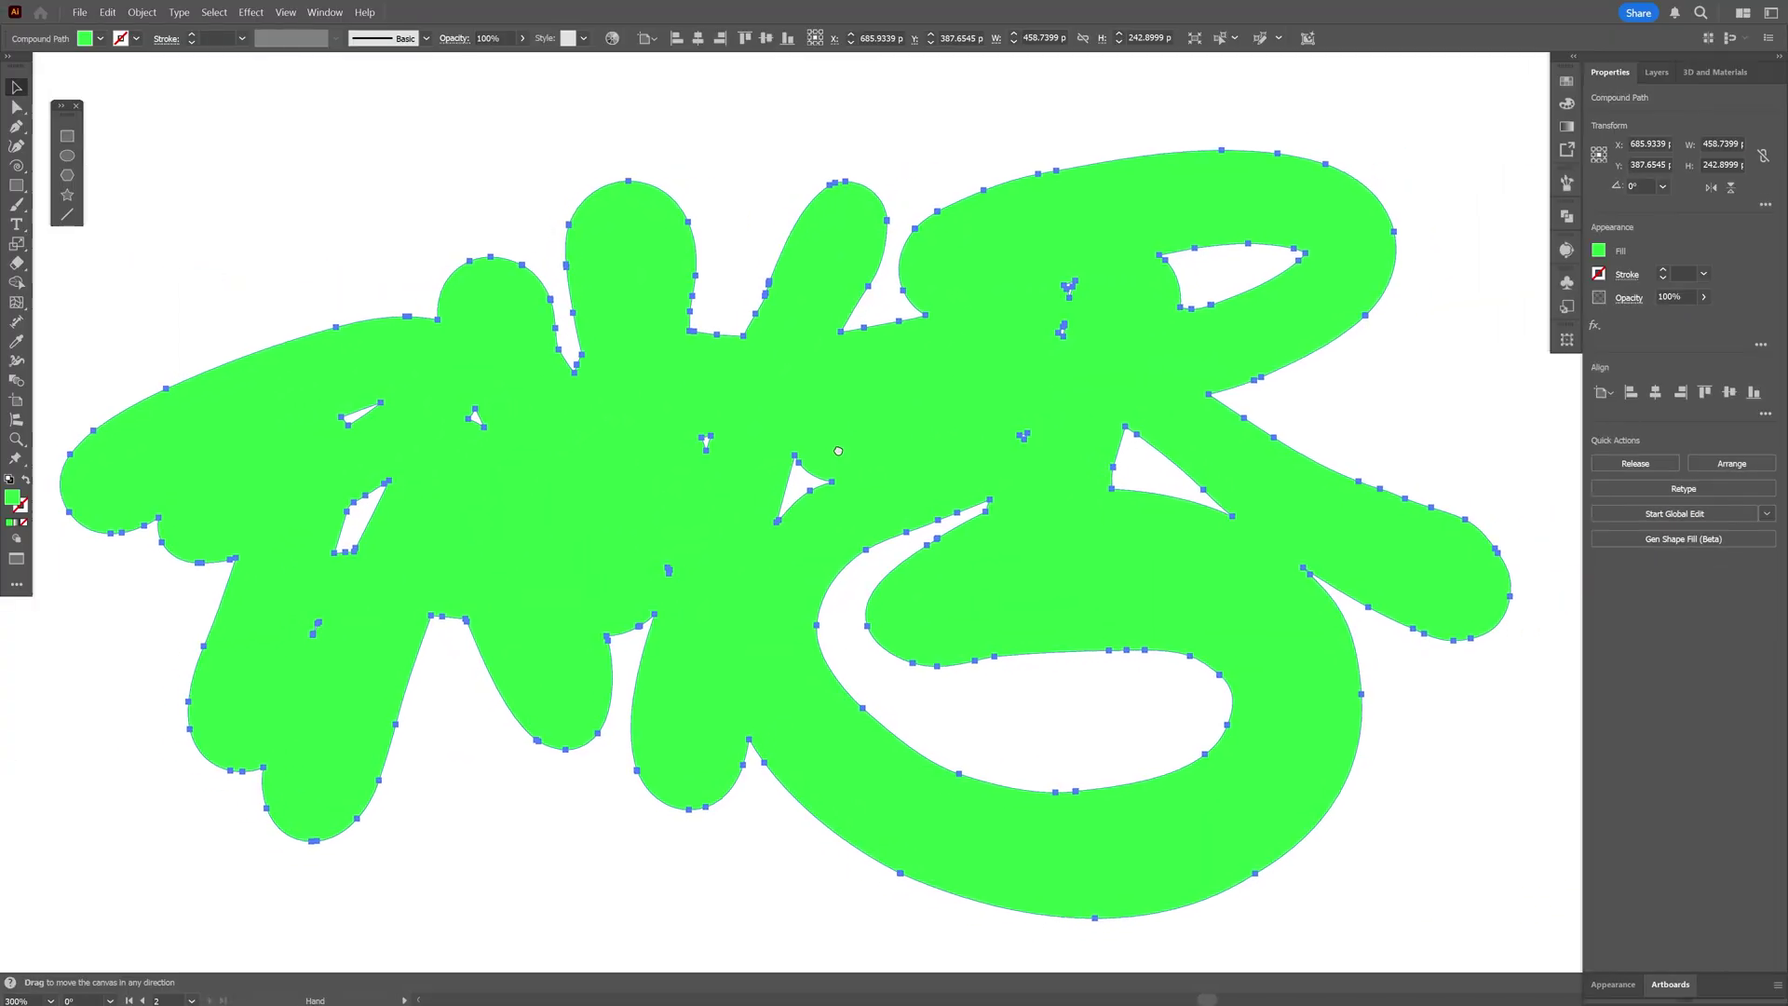
pyautogui.click(16, 111)
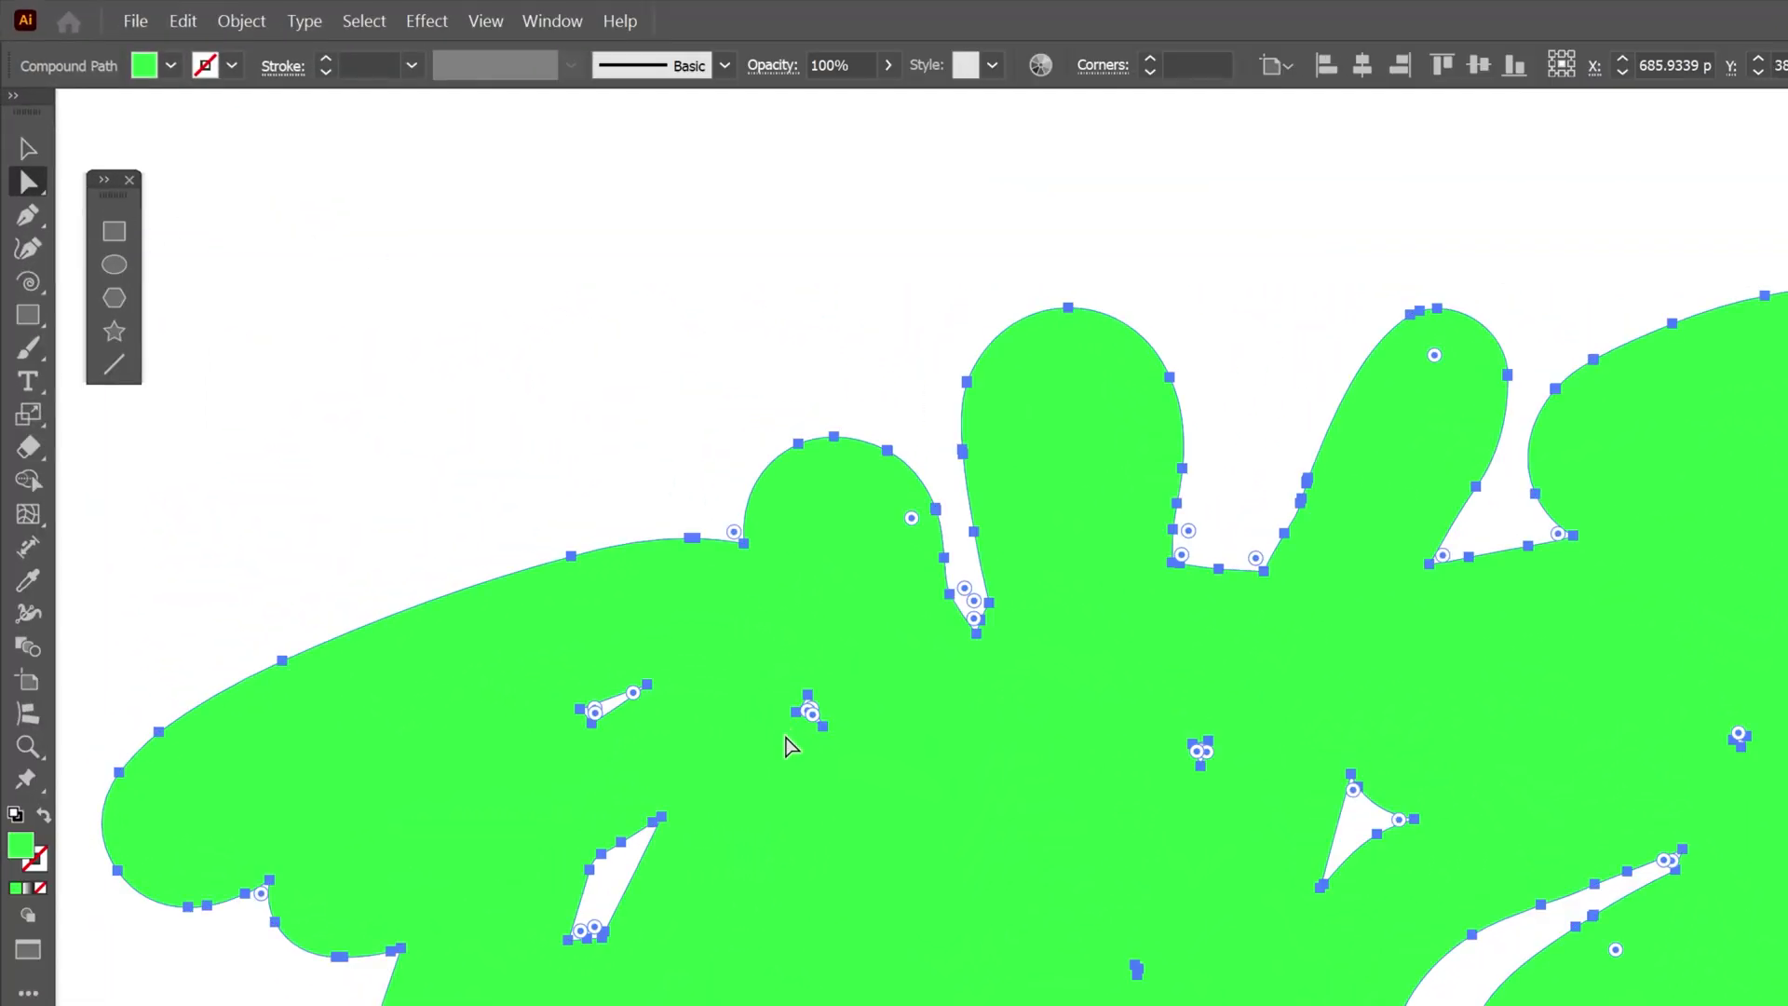
pyautogui.click(592, 726)
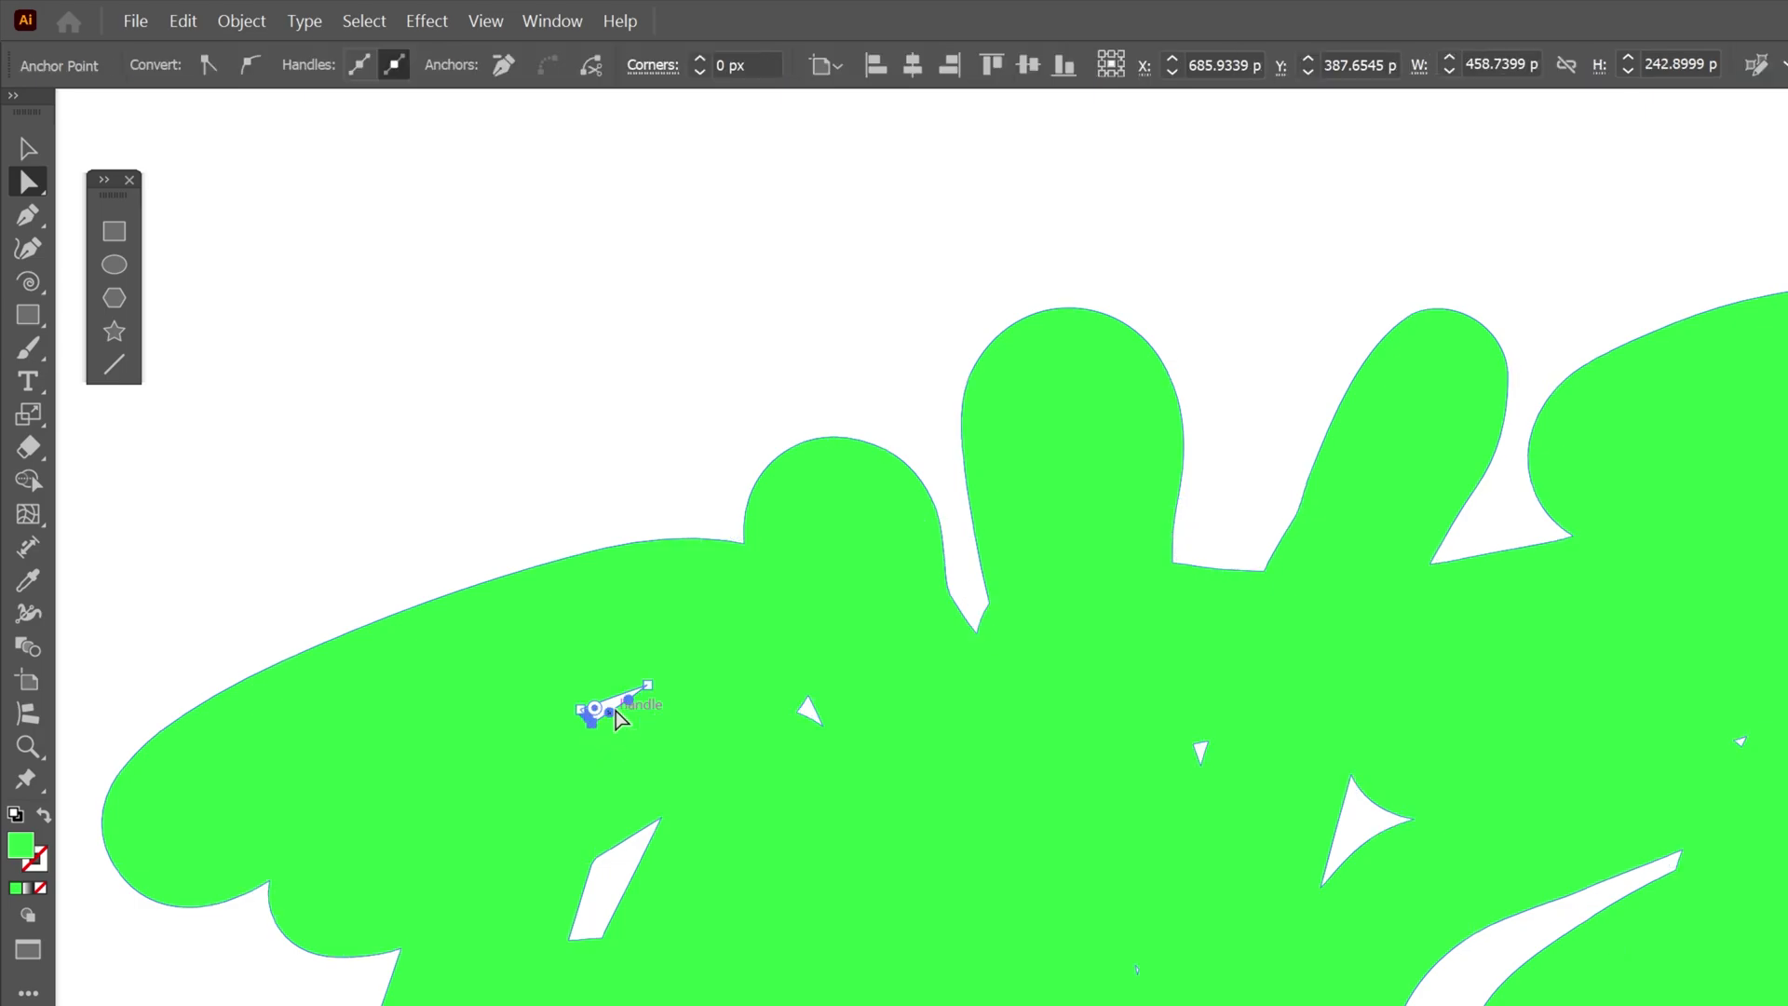
pyautogui.press('Delete')
pyautogui.press('Delete')
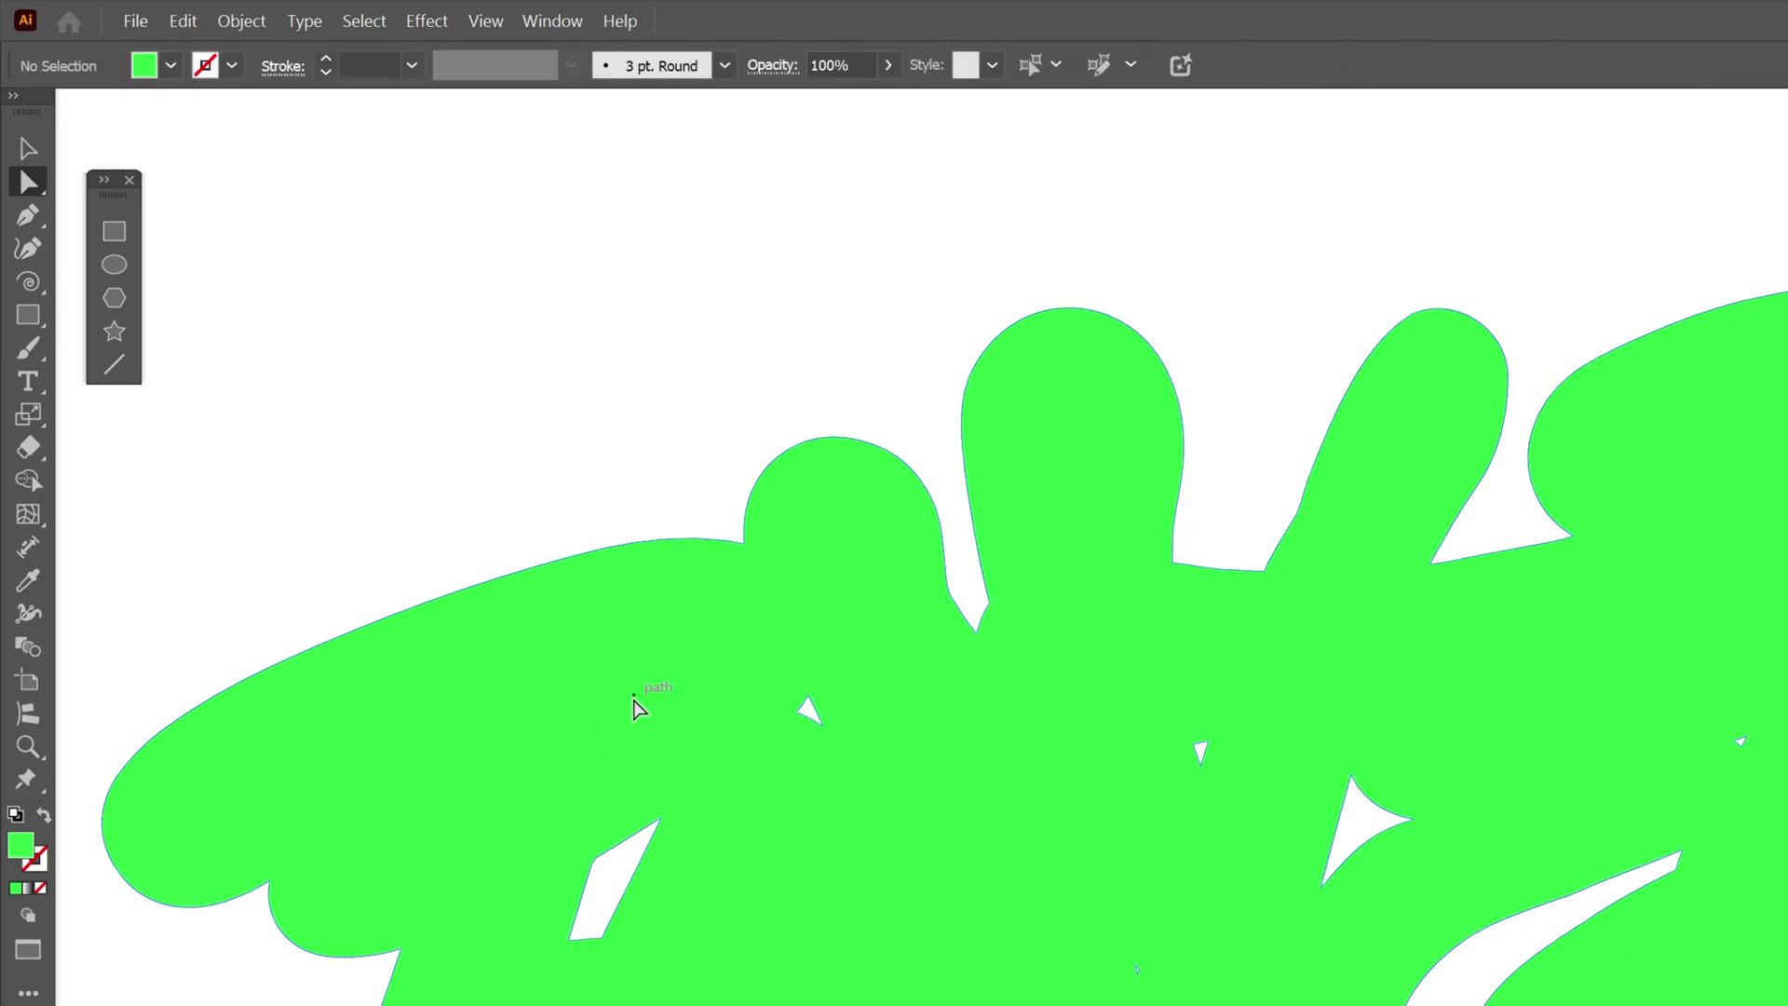
pyautogui.click(569, 939)
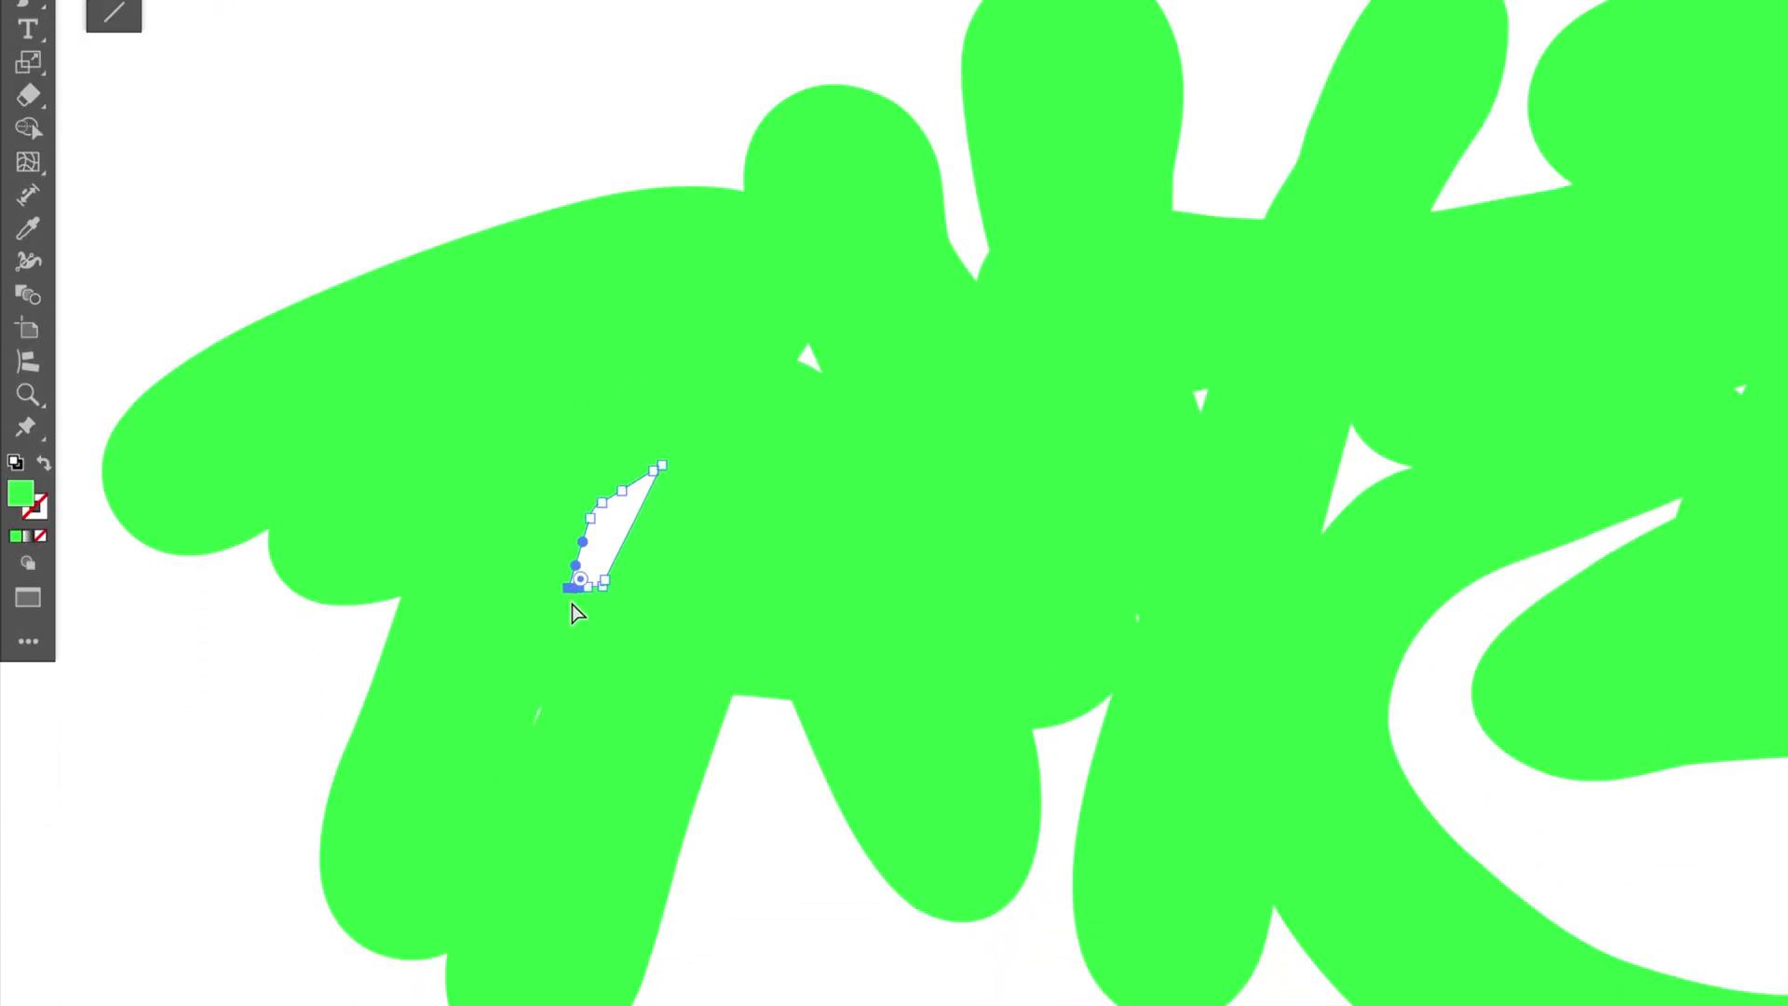
pyautogui.press('Delete')
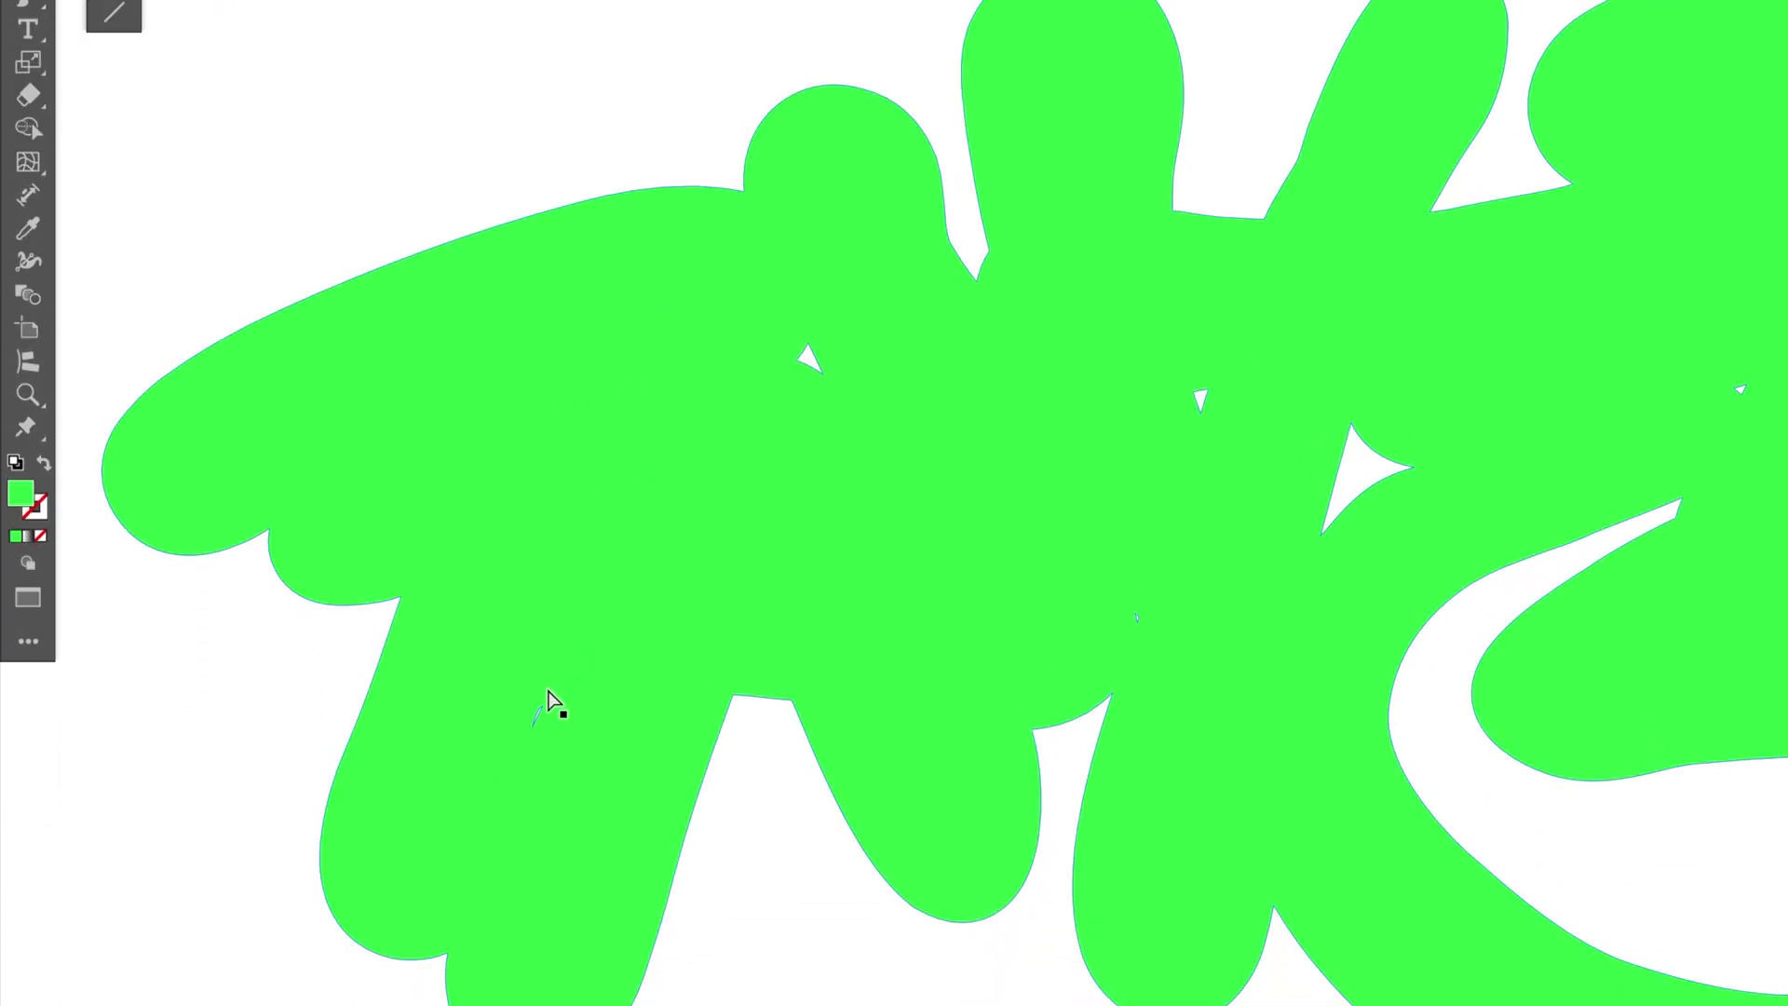
# Delete the remaining small holes inside the green outline, keeping only the large openings around the R
pyautogui.click(823, 377)
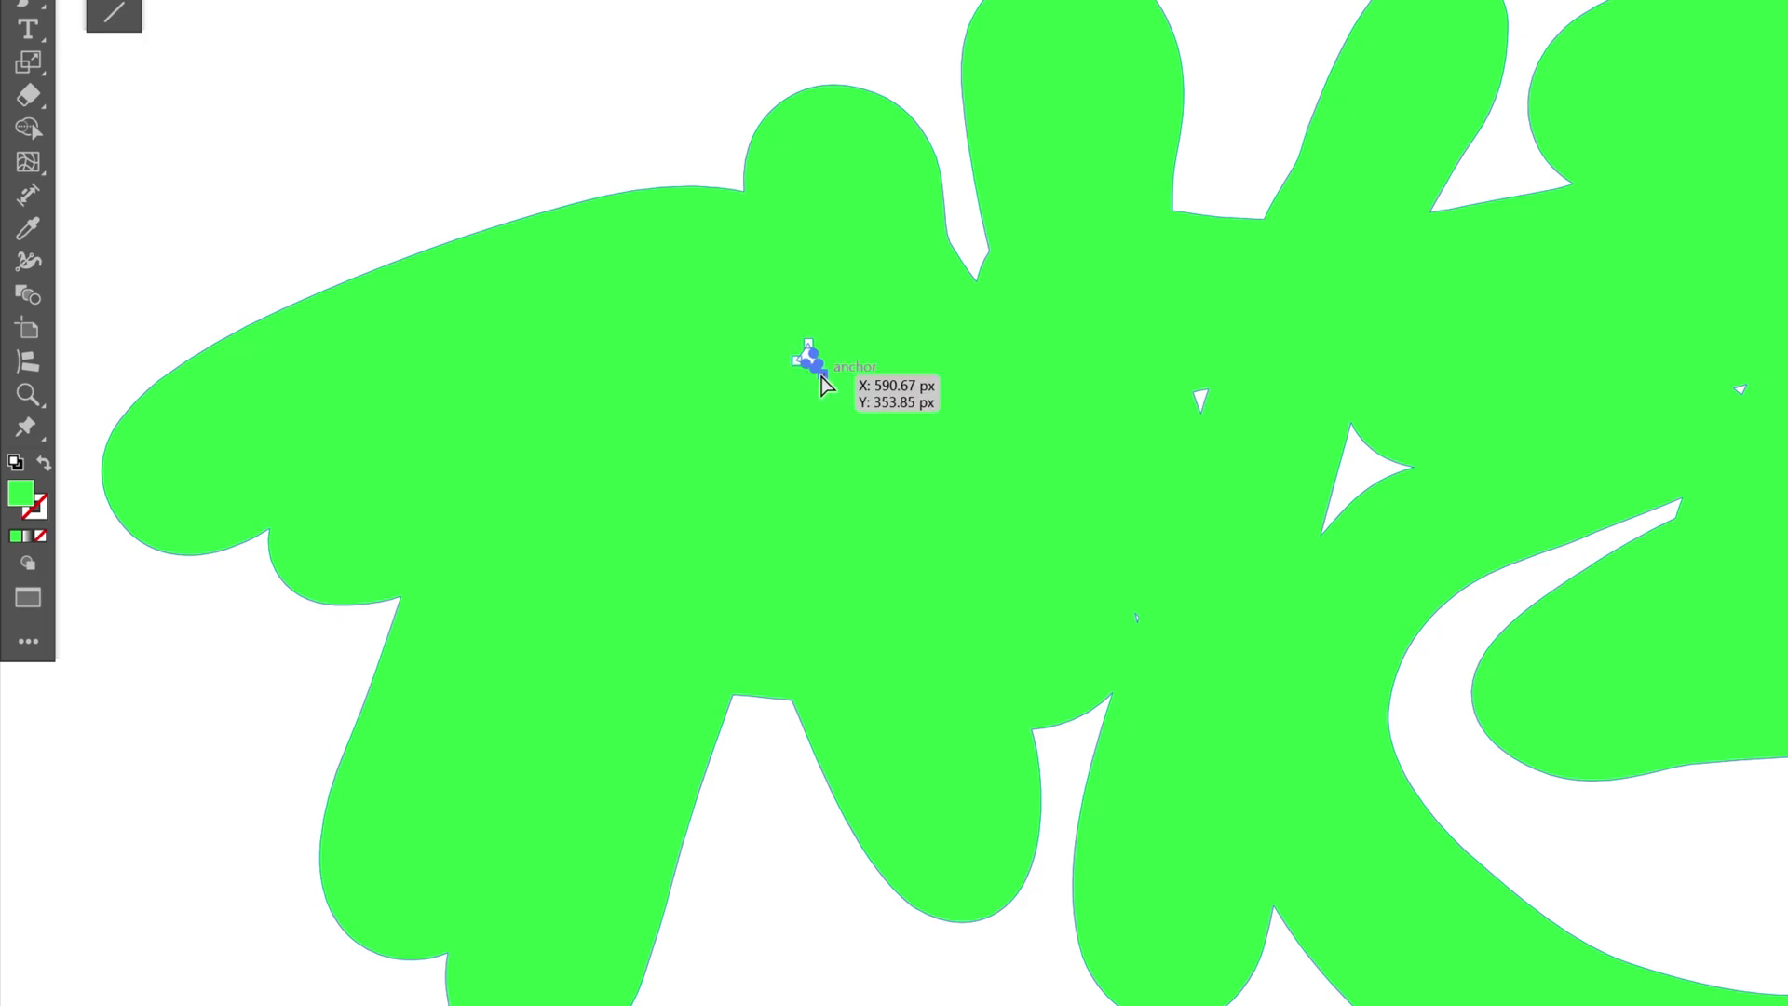
pyautogui.press('Delete')
pyautogui.press('Delete')
pyautogui.scroll(-1, 952, 171)
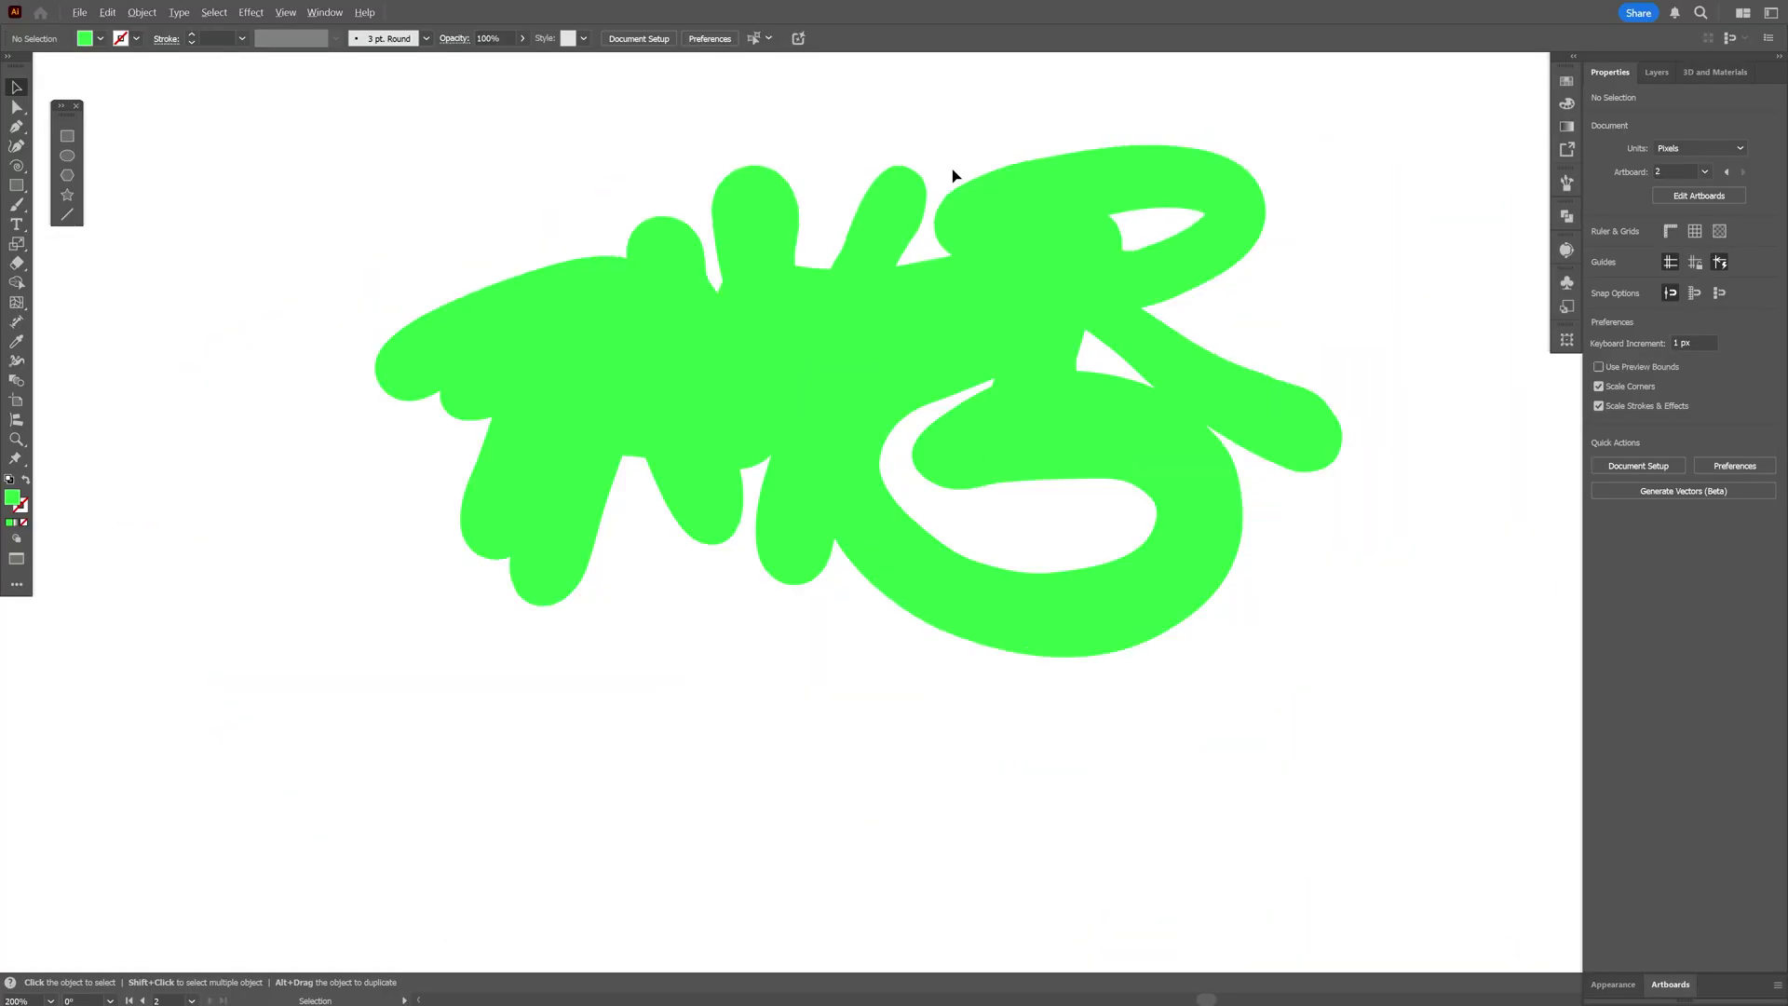
pyautogui.scroll(1, 952, 171)
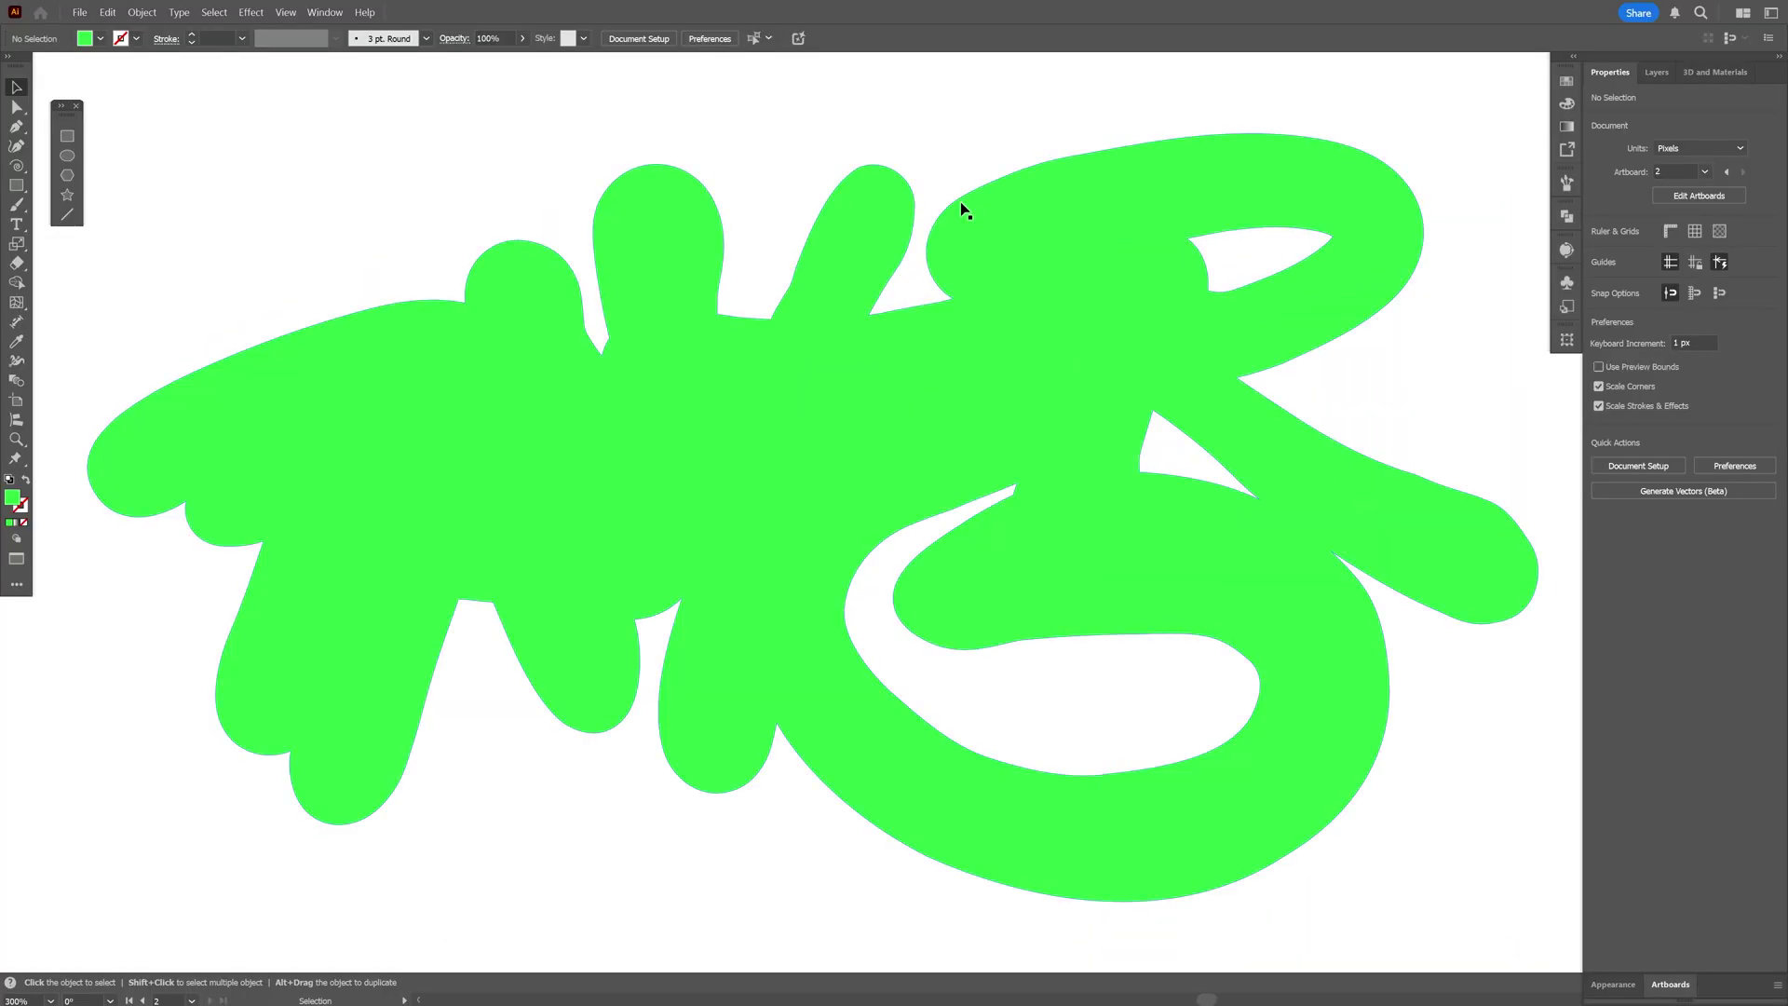
pyautogui.click(962, 208)
pyautogui.moveTo(962, 208); pyautogui.dragTo(768, 449)
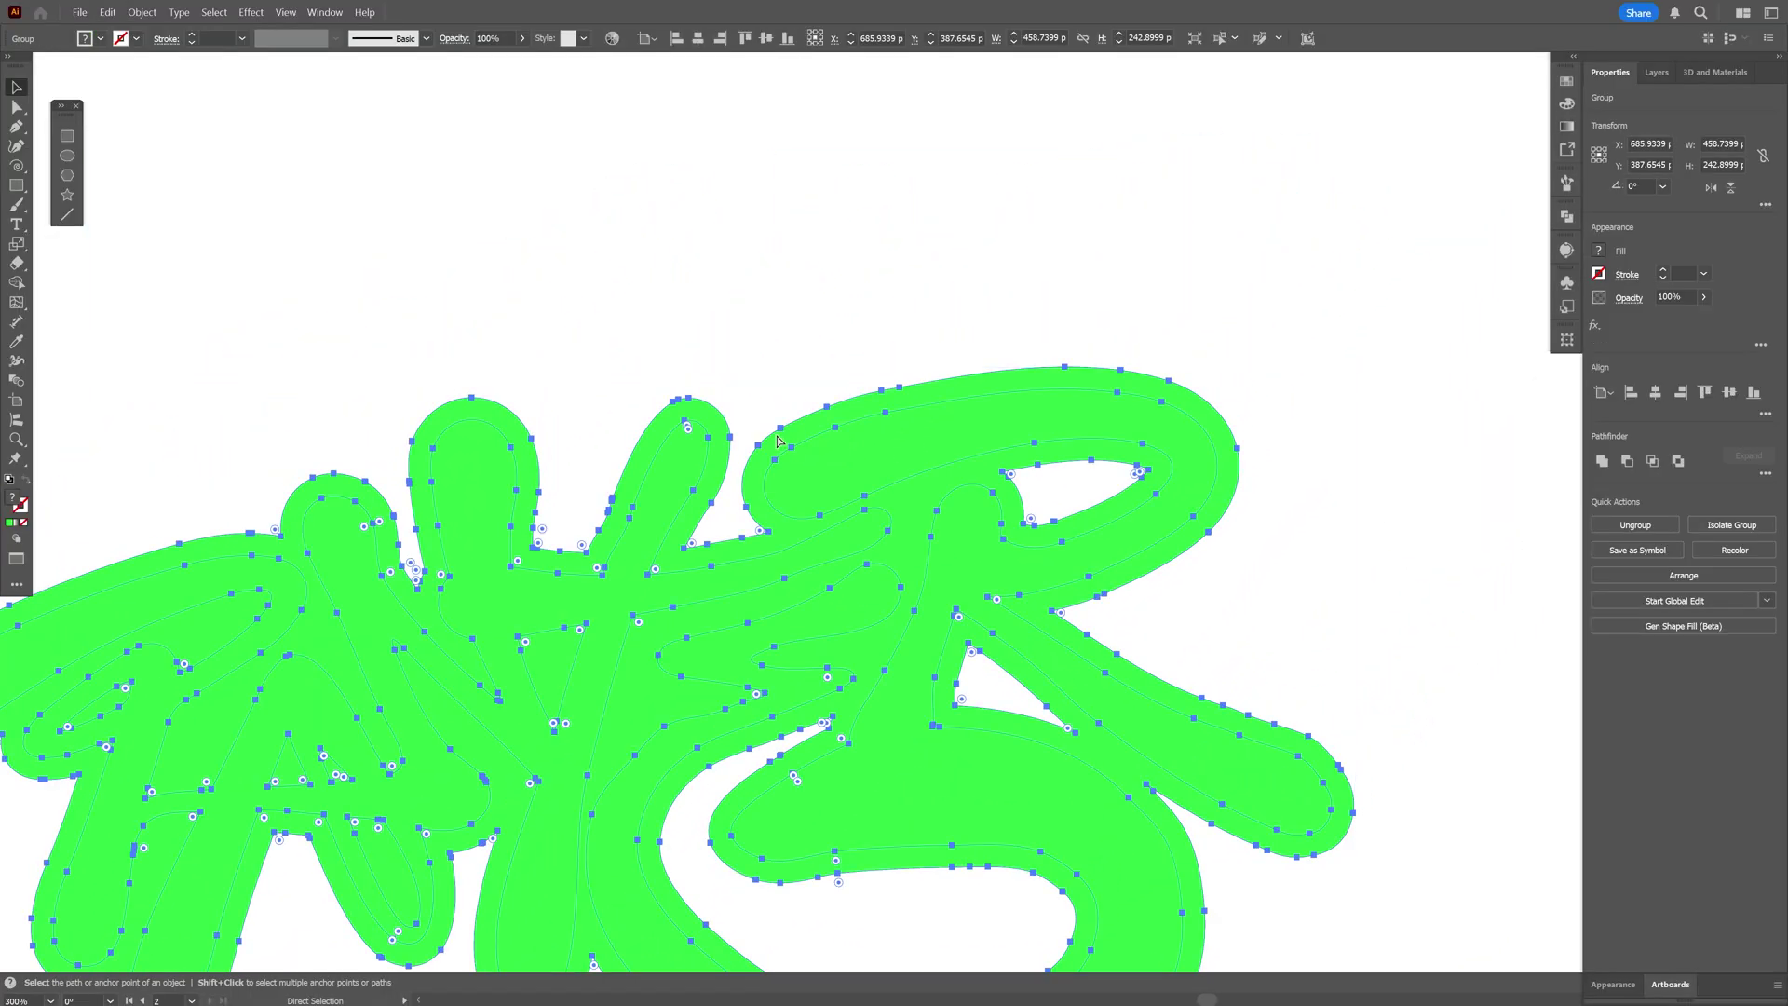
pyautogui.hotkey('ctrl', 'z')
# Ungroup the lettering from its outline and send the green outline shape to the back
pyautogui.rightClick(960, 248)
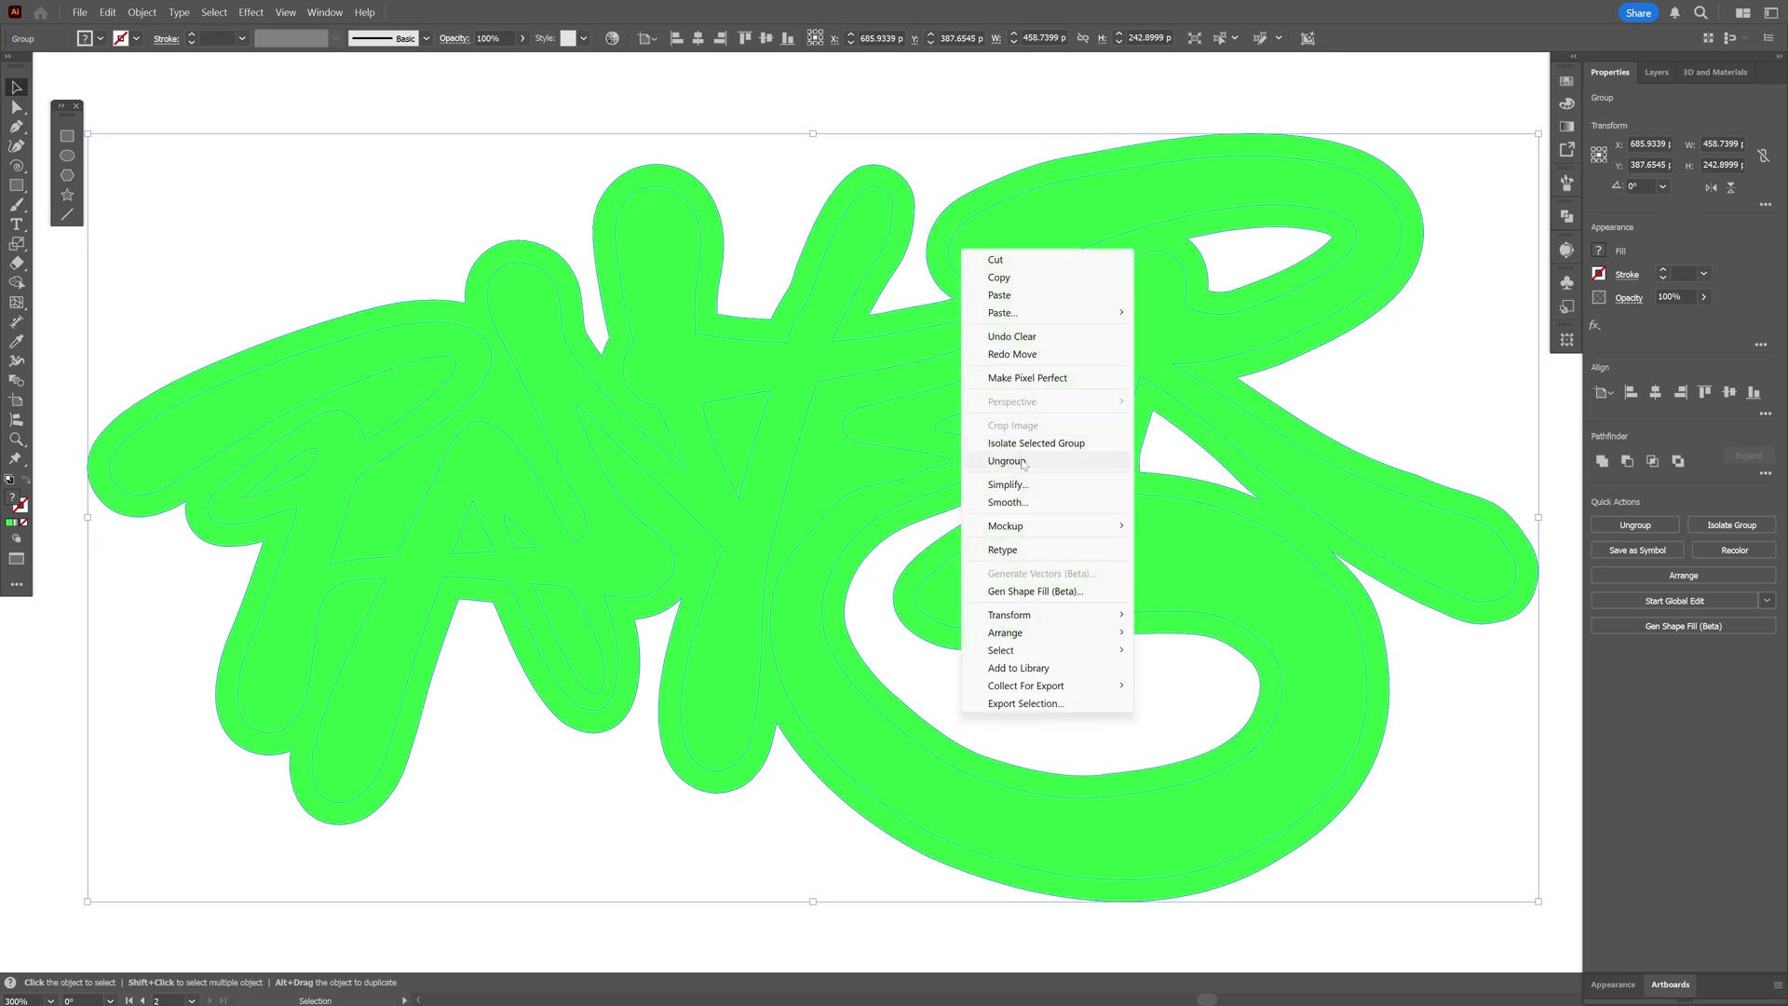
pyautogui.click(1022, 463)
pyautogui.moveTo(984, 207)
pyautogui.mouseDown()
pyautogui.moveTo(837, 189)
pyautogui.moveTo(735, 270)
pyautogui.moveTo(984, 204)
pyautogui.mouseUp()
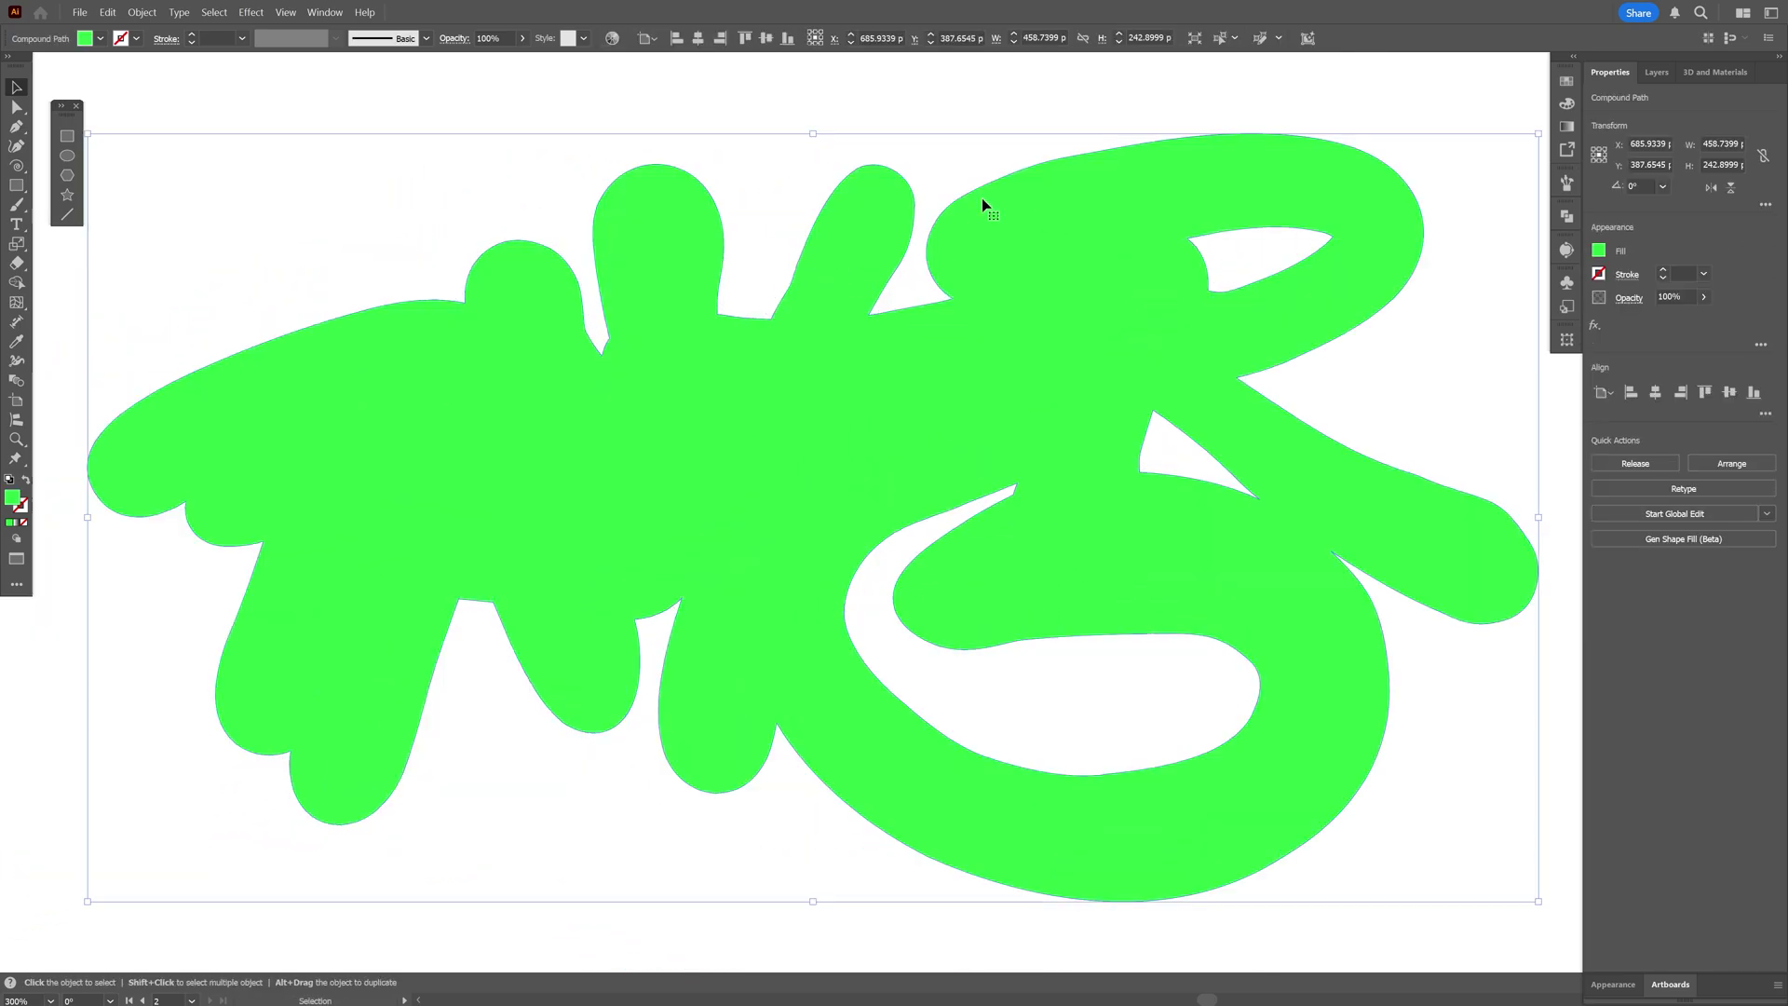
pyautogui.rightClick(985, 199)
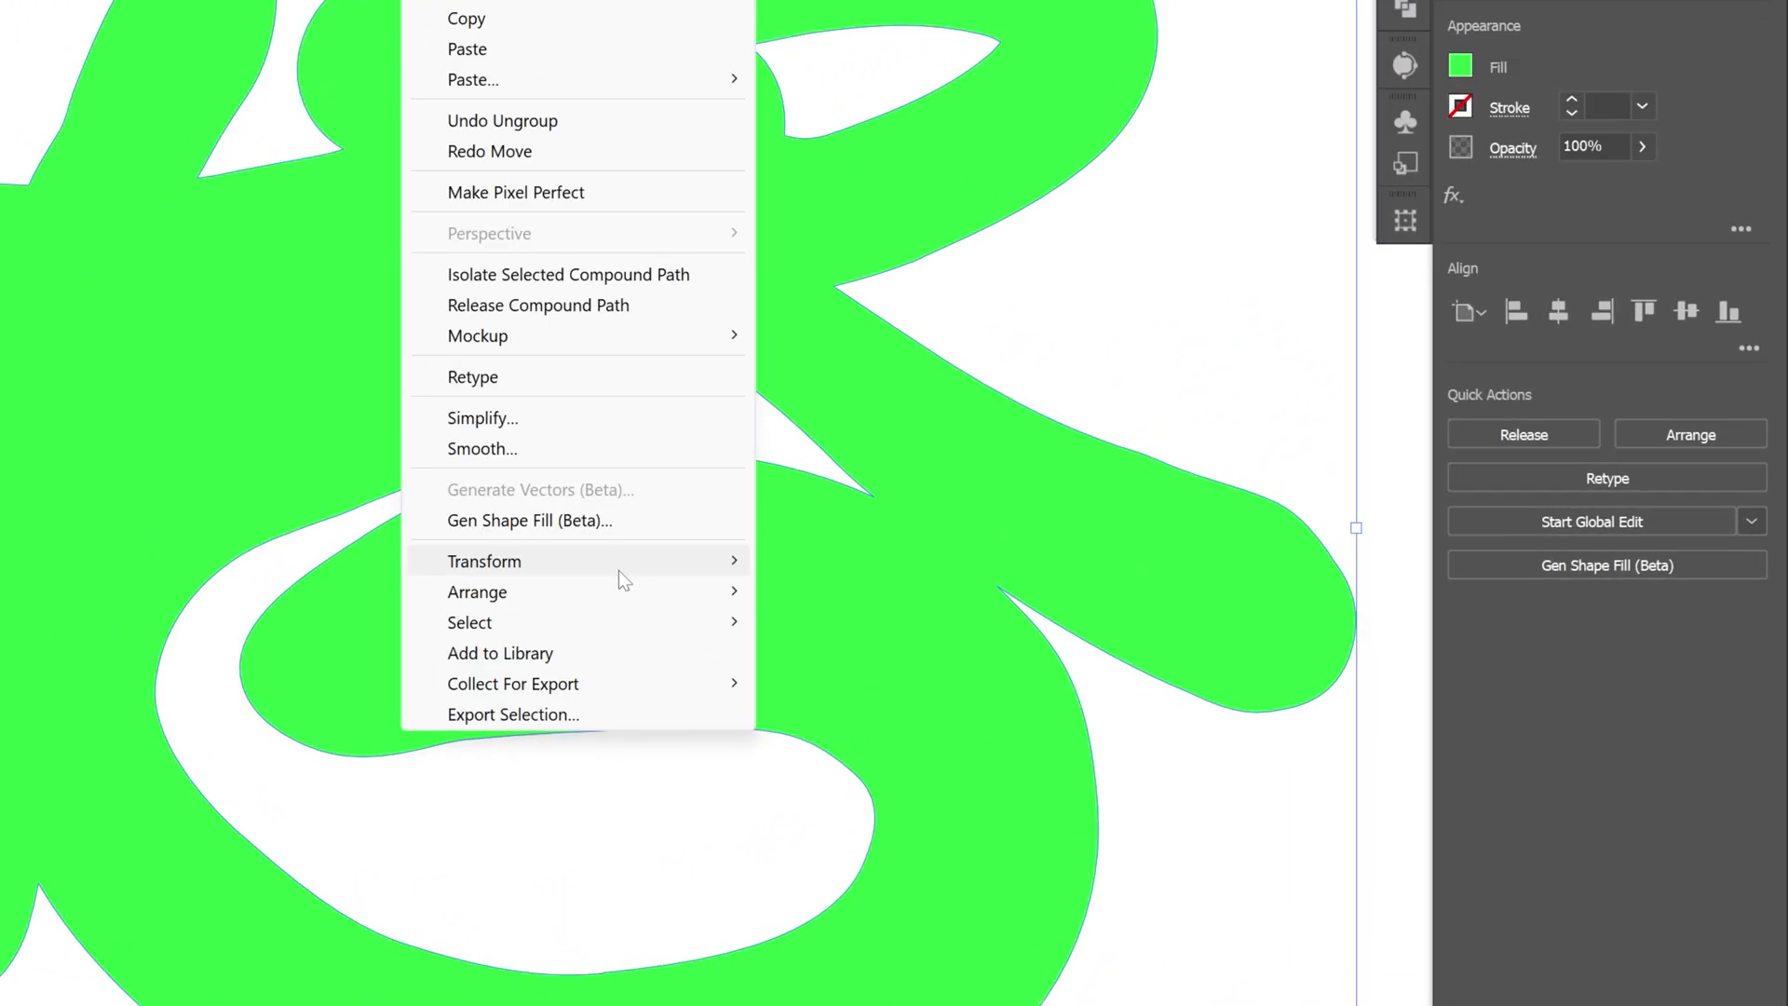
pyautogui.moveTo(1116, 556)
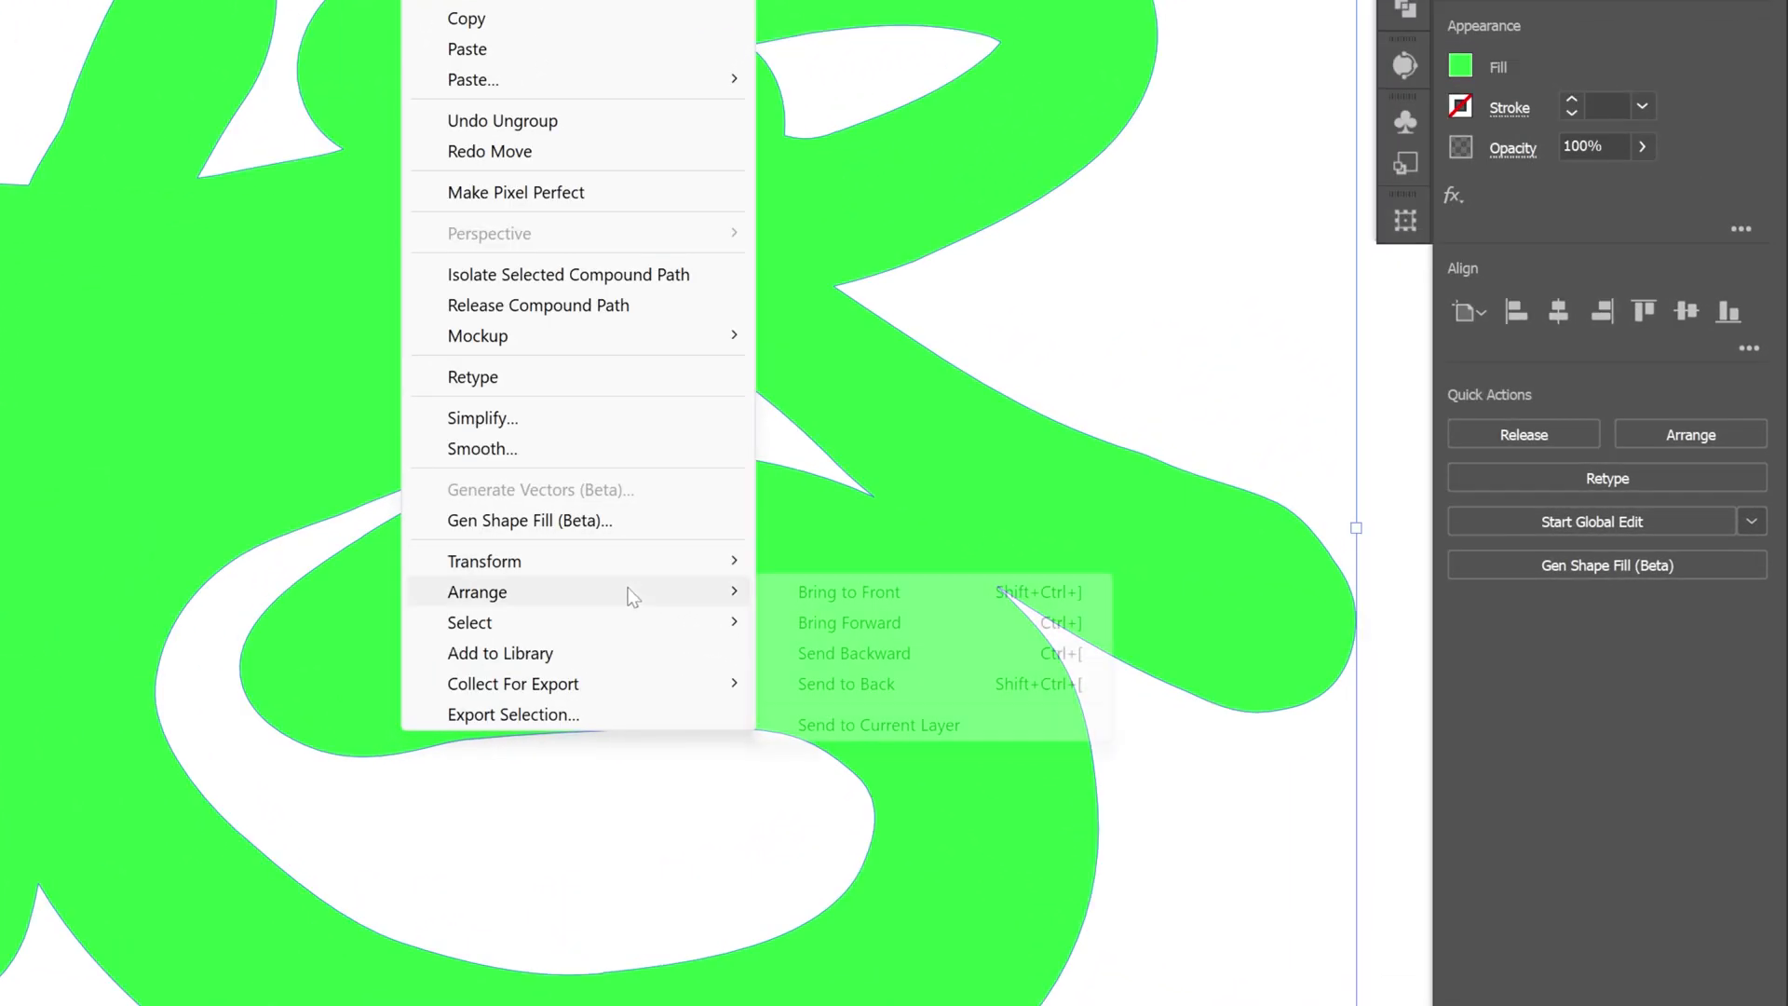
pyautogui.click(885, 684)
# Group the black graffiti lettering together with its green outline
pyautogui.moveTo(379, 184); pyautogui.dragTo(1377, 747)
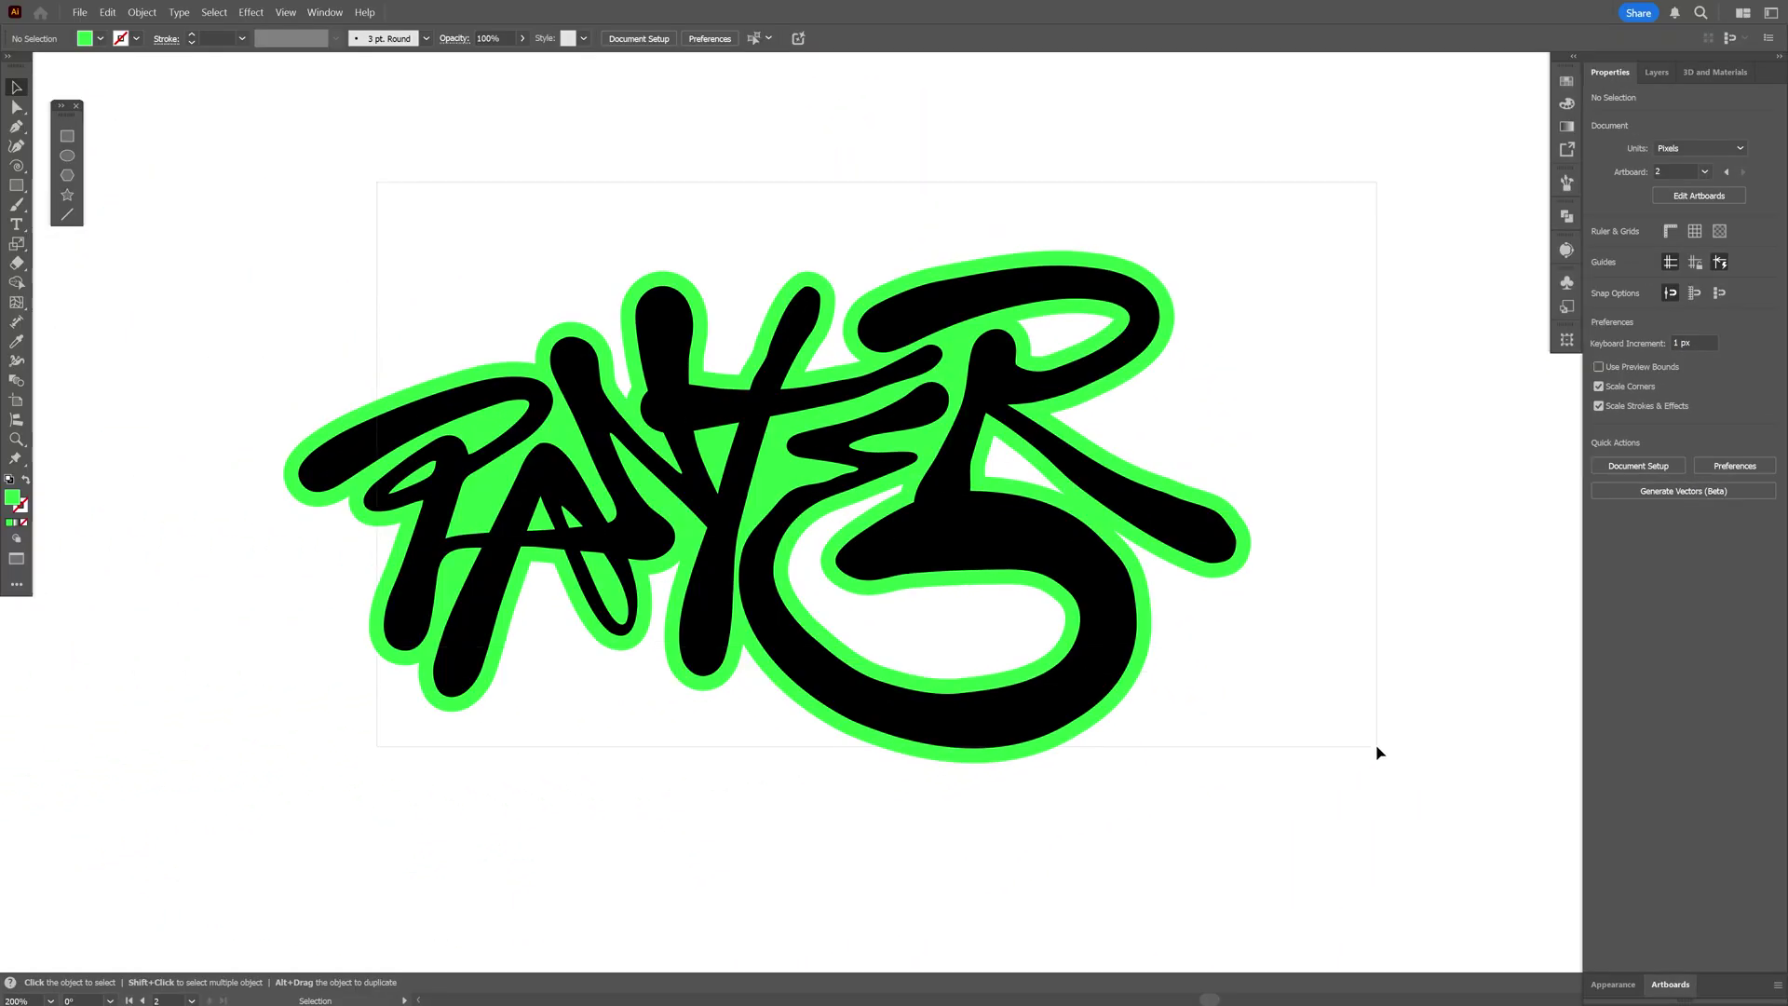
pyautogui.rightClick(824, 408)
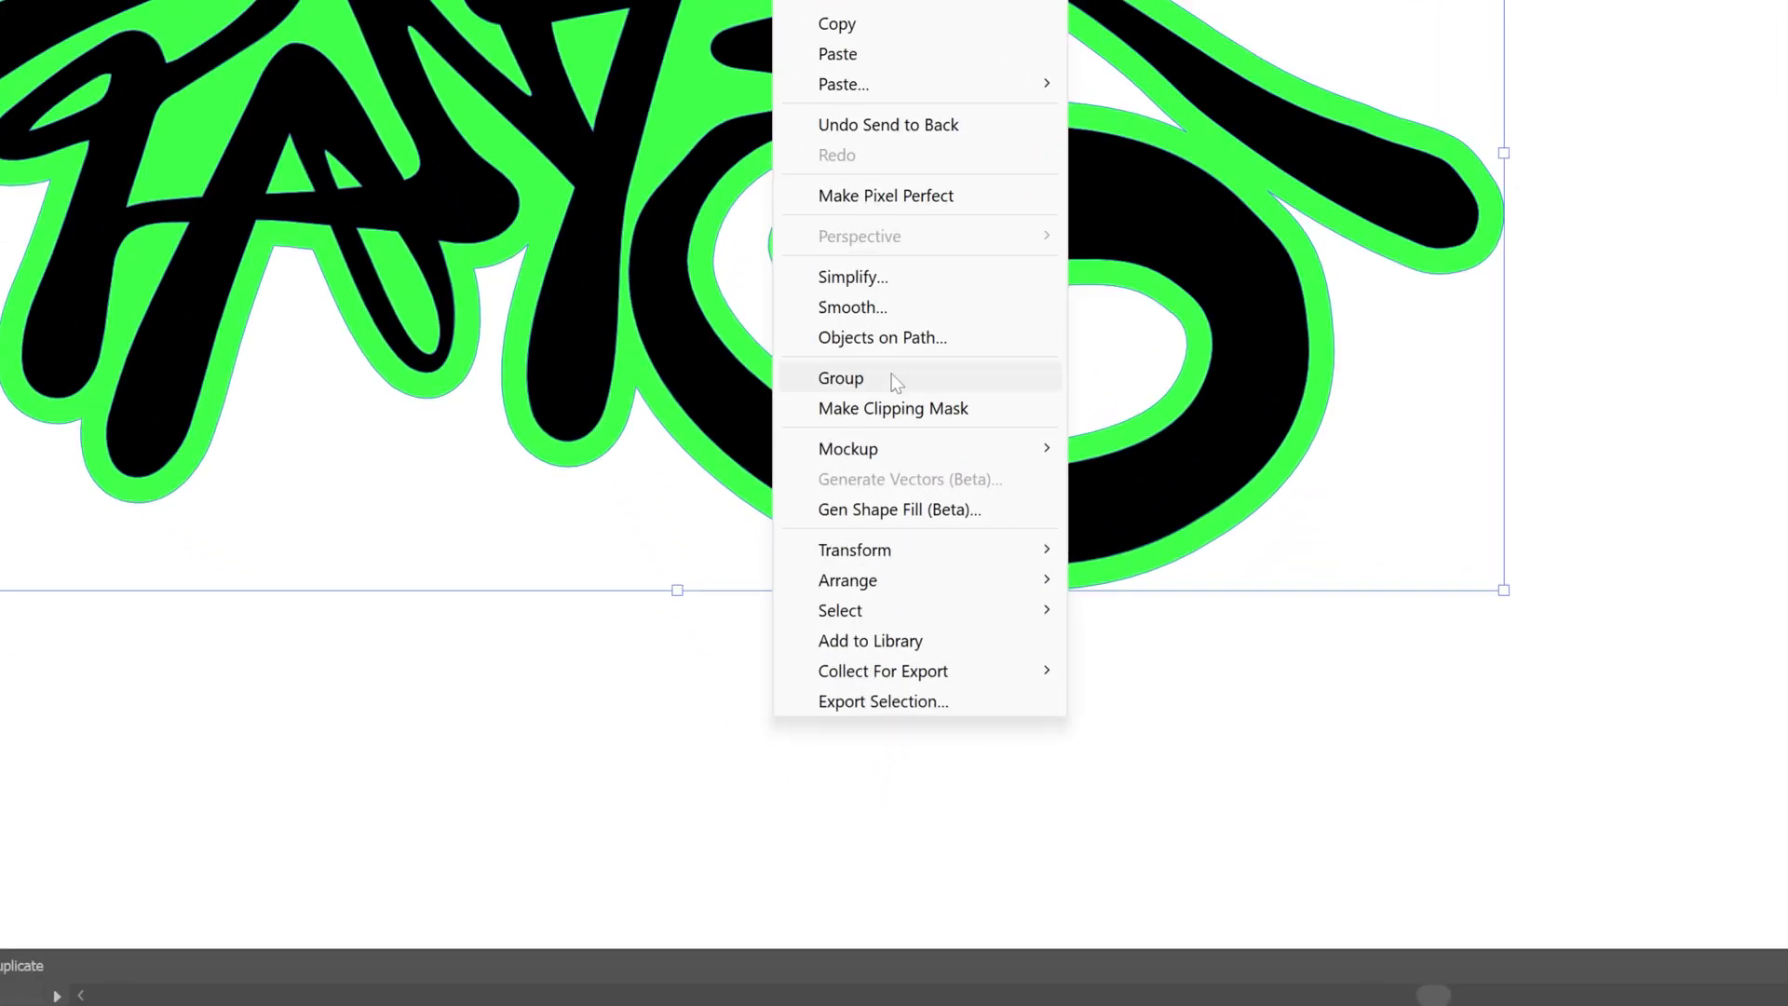
pyautogui.click(894, 380)
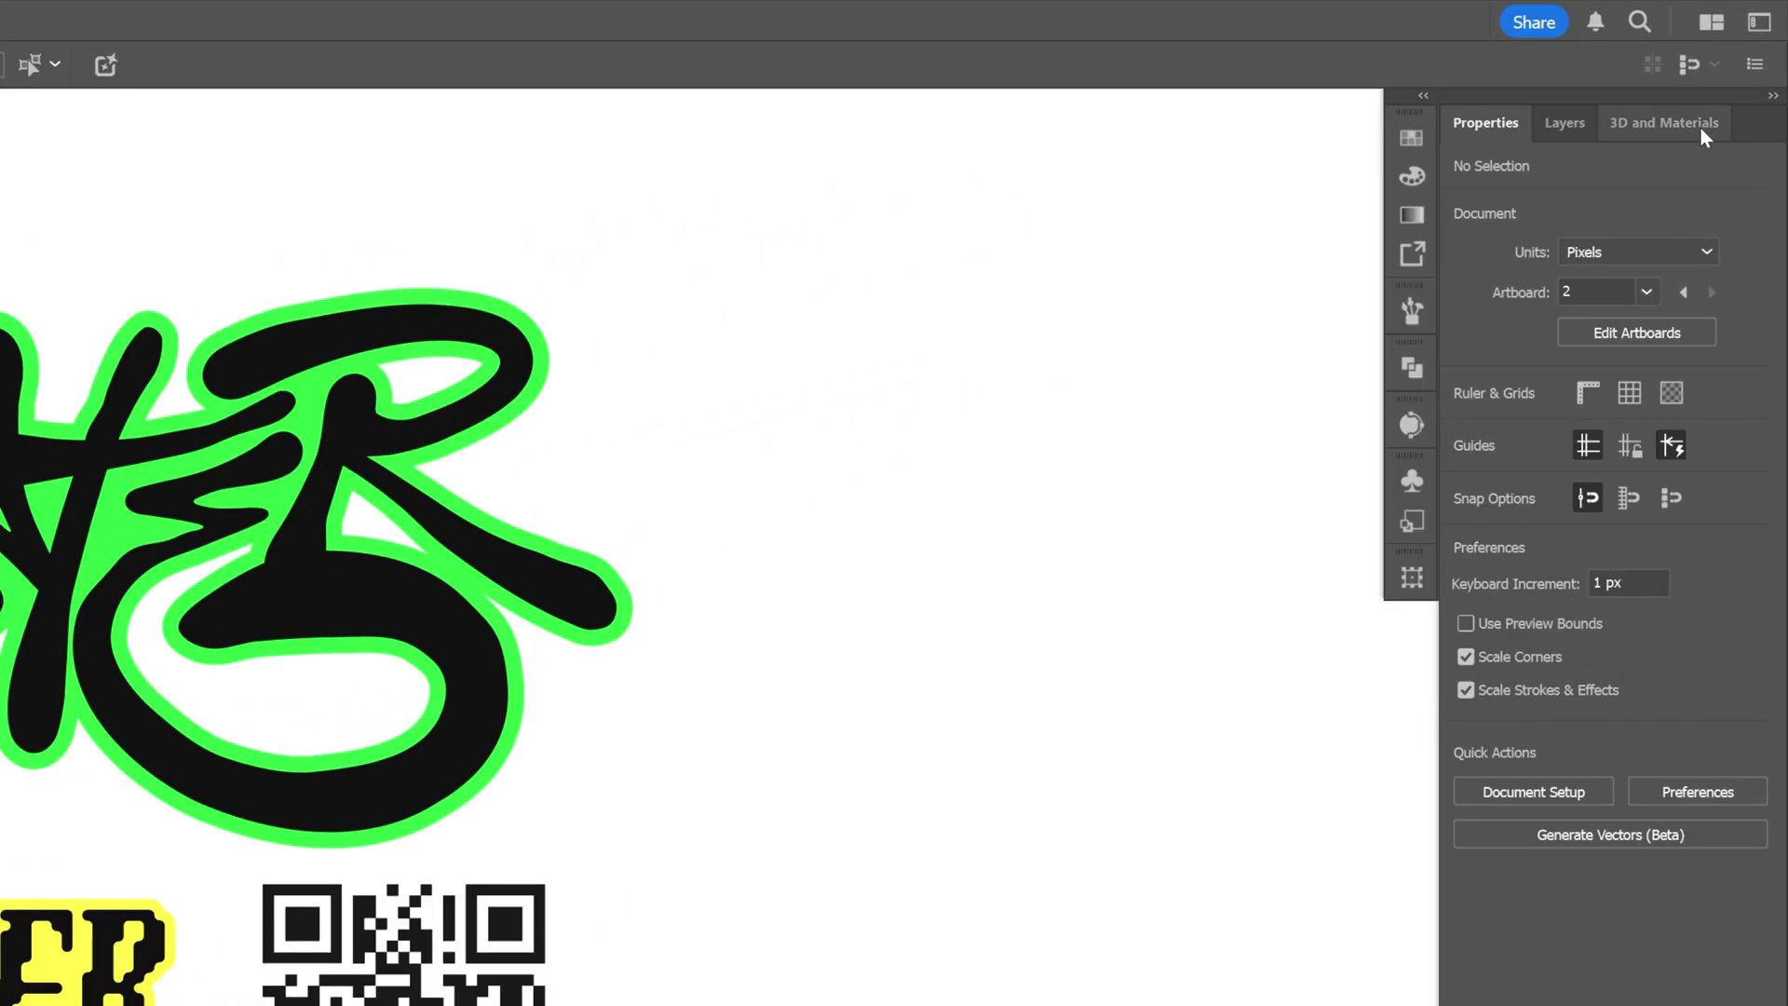
# Add the graffiti lettering, yellow PANTER logo, QR code, globe and smiley to the 3D material graphics as separate entries
pyautogui.click(1734, 79)
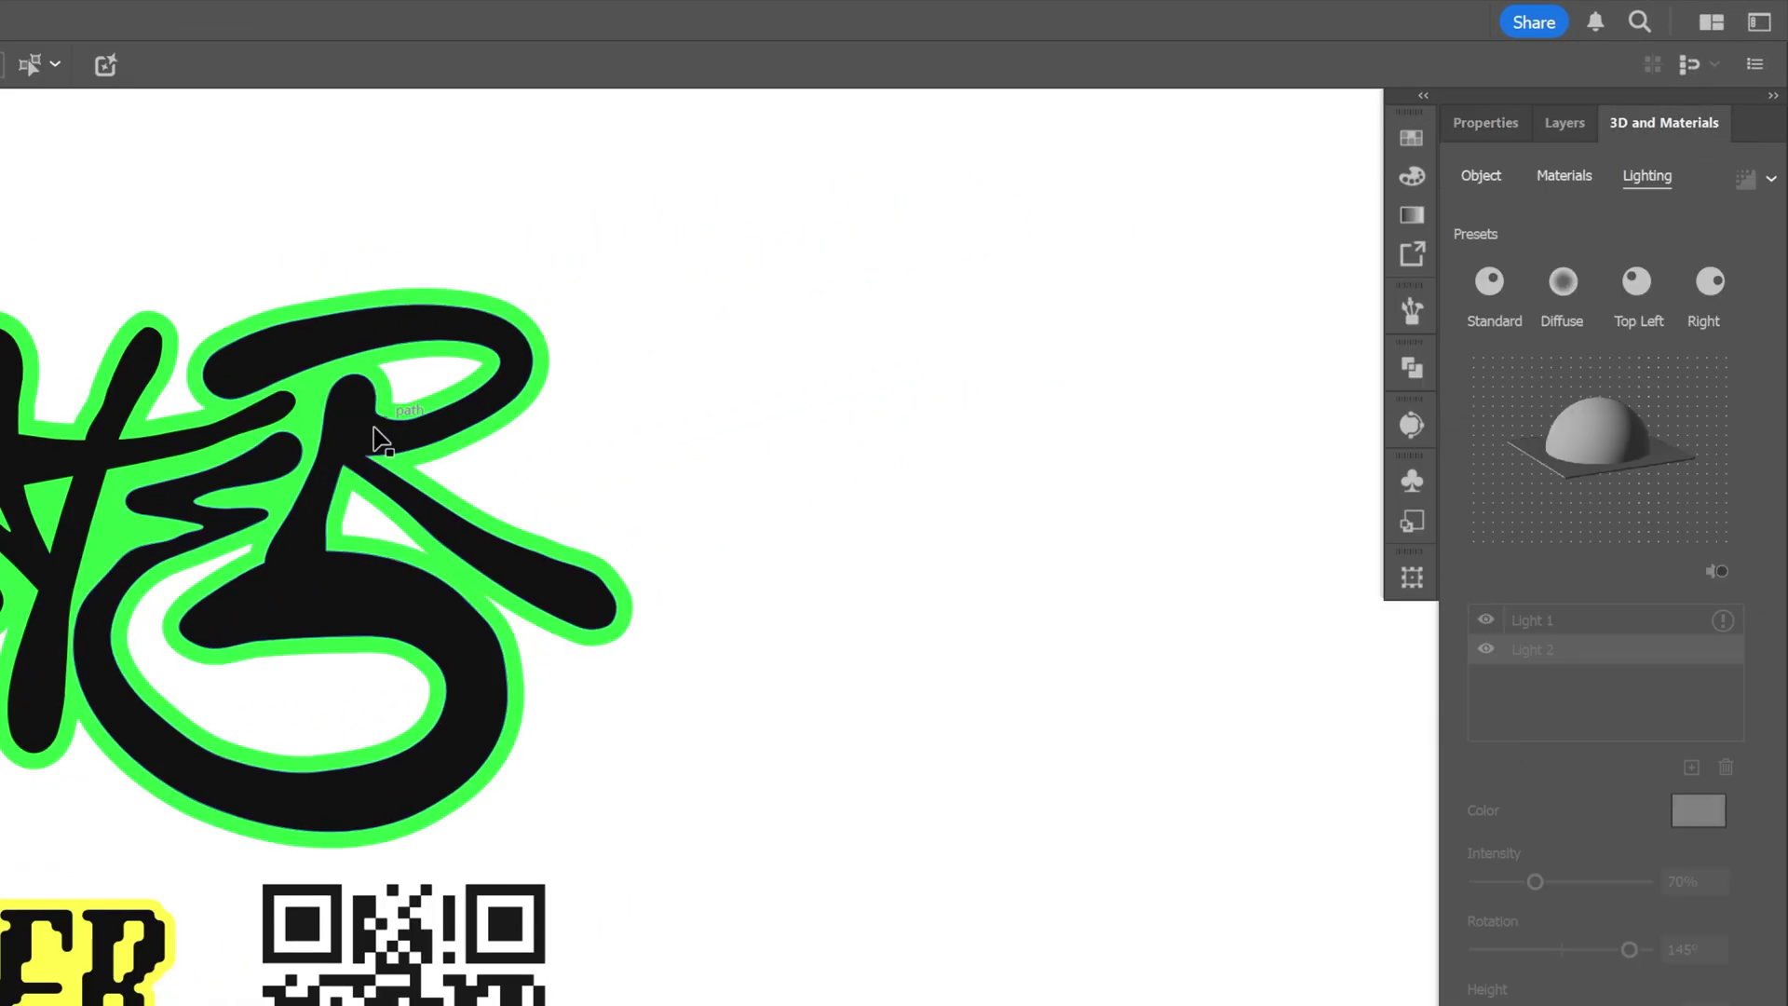
pyautogui.moveTo(371, 431); pyautogui.dragTo(1605, 382)
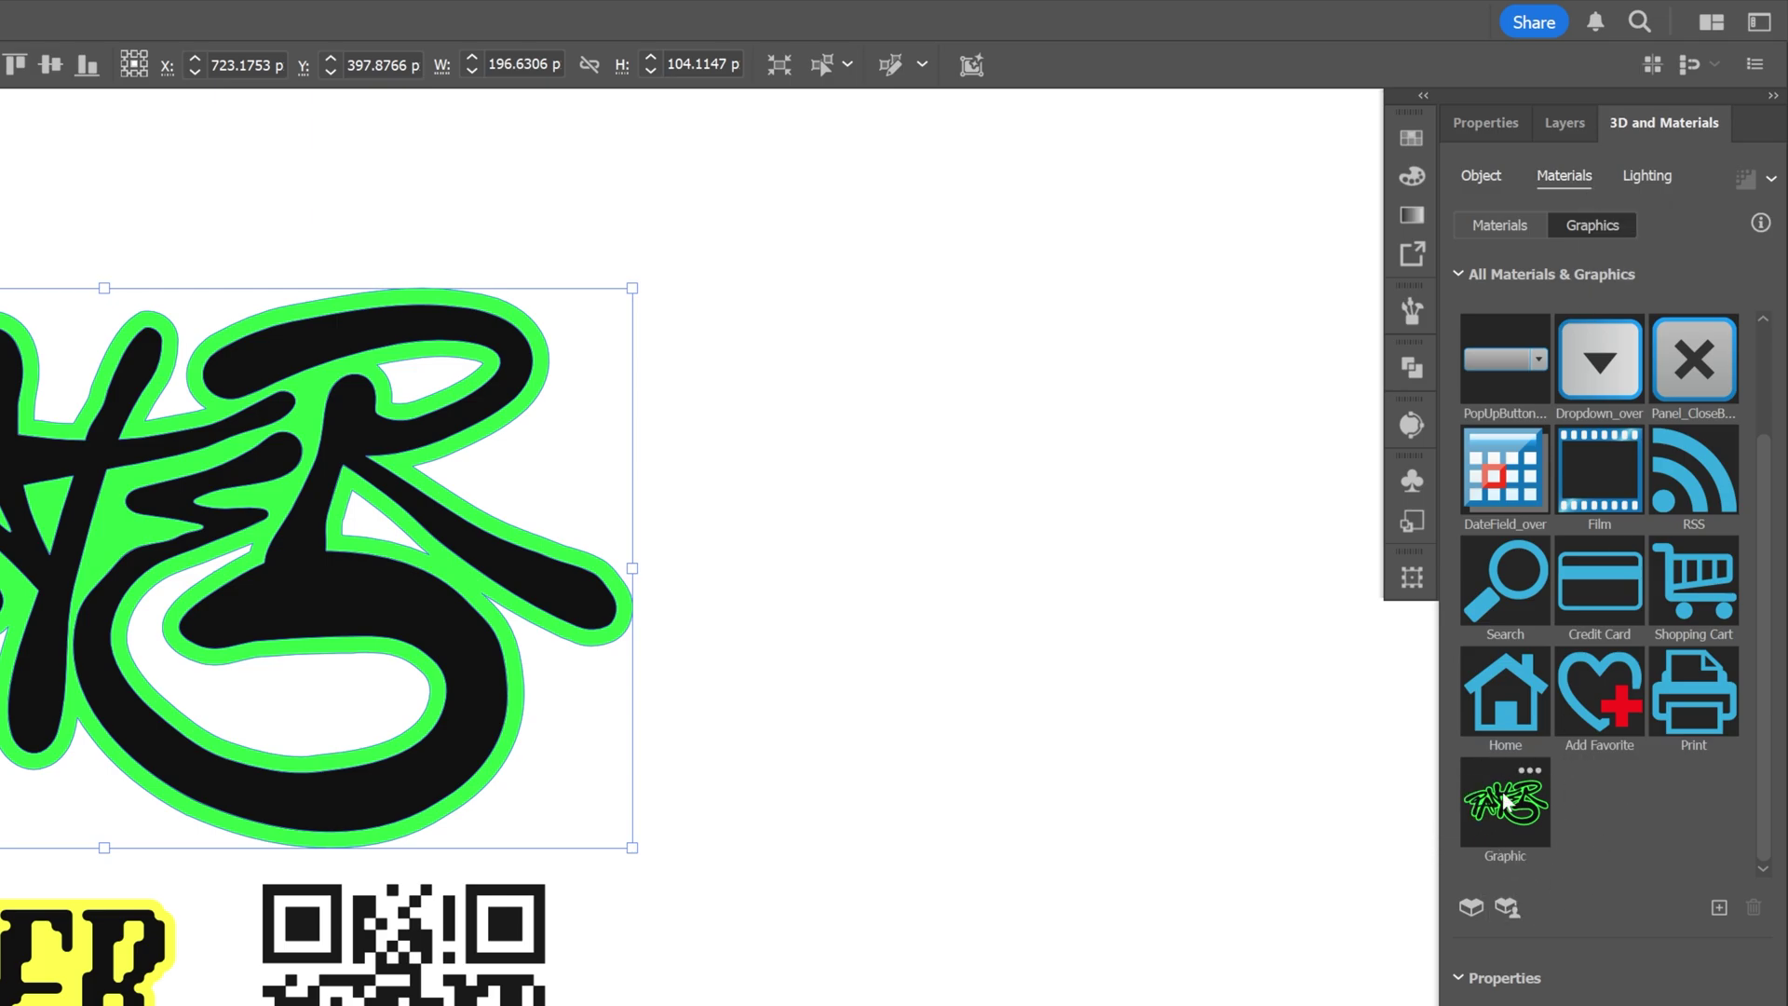
pyautogui.moveTo(5, 994); pyautogui.dragTo(1645, 810)
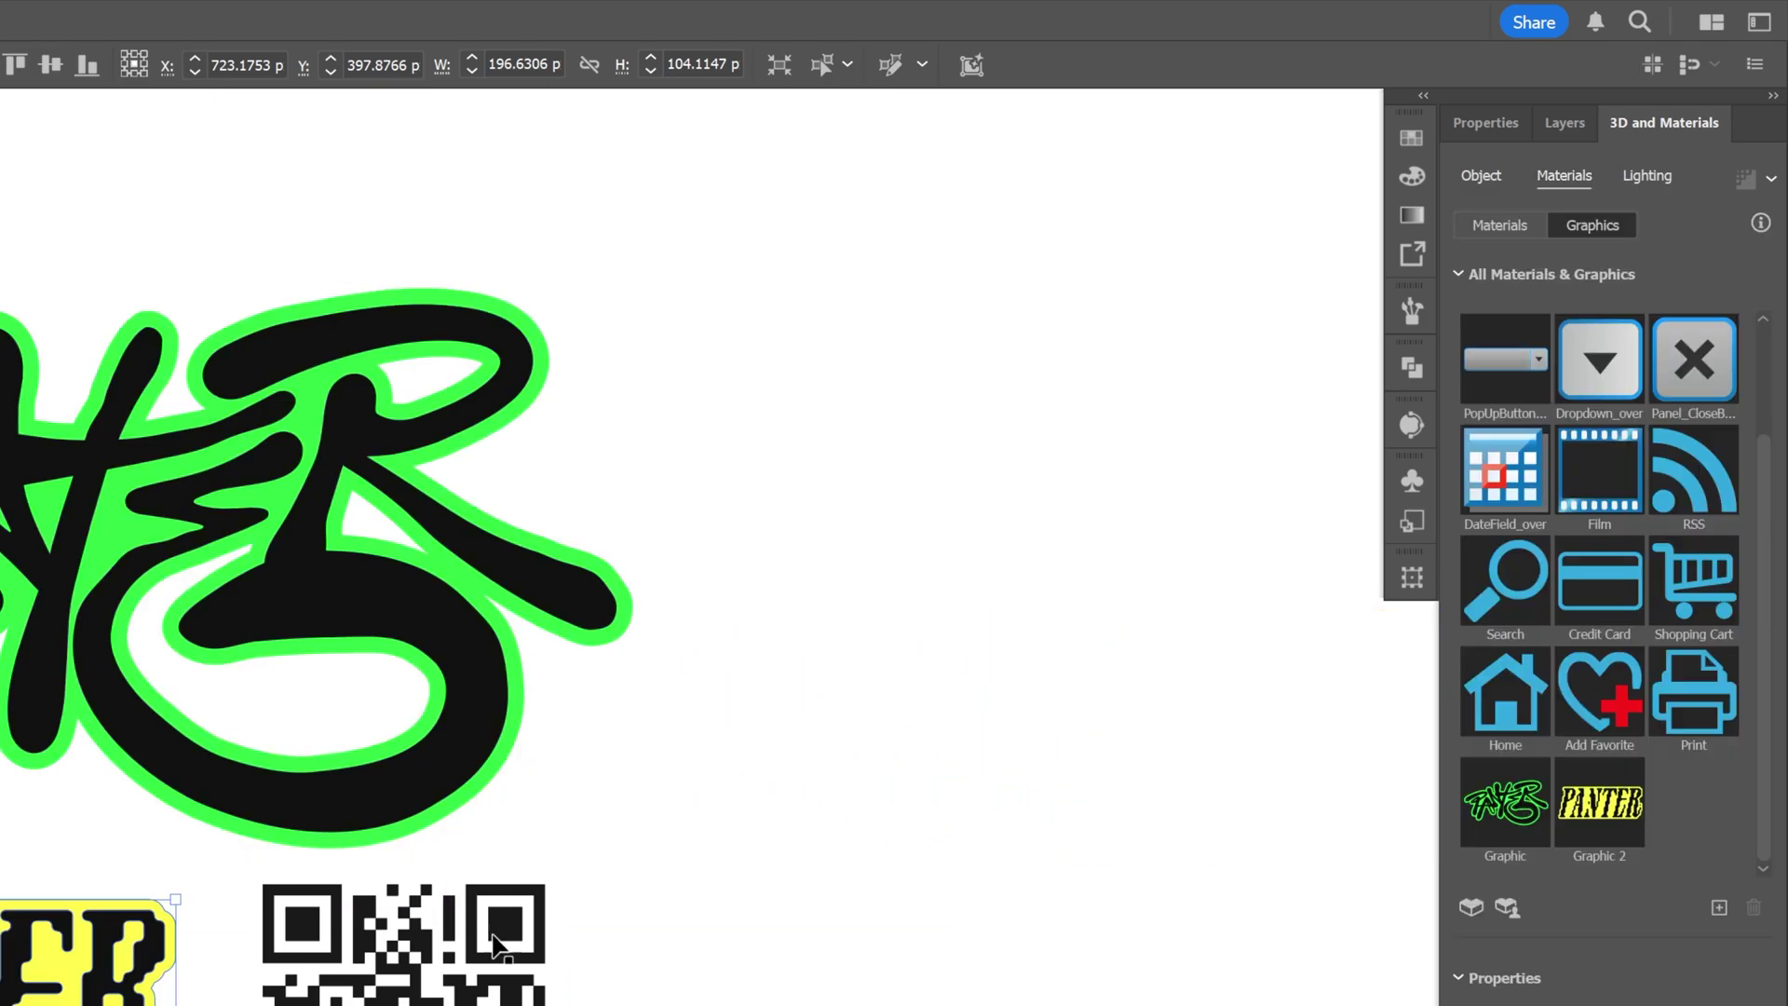
pyautogui.moveTo(411, 1001); pyautogui.dragTo(1527, 796)
pyautogui.moveTo(130, 1005); pyautogui.dragTo(1564, 792)
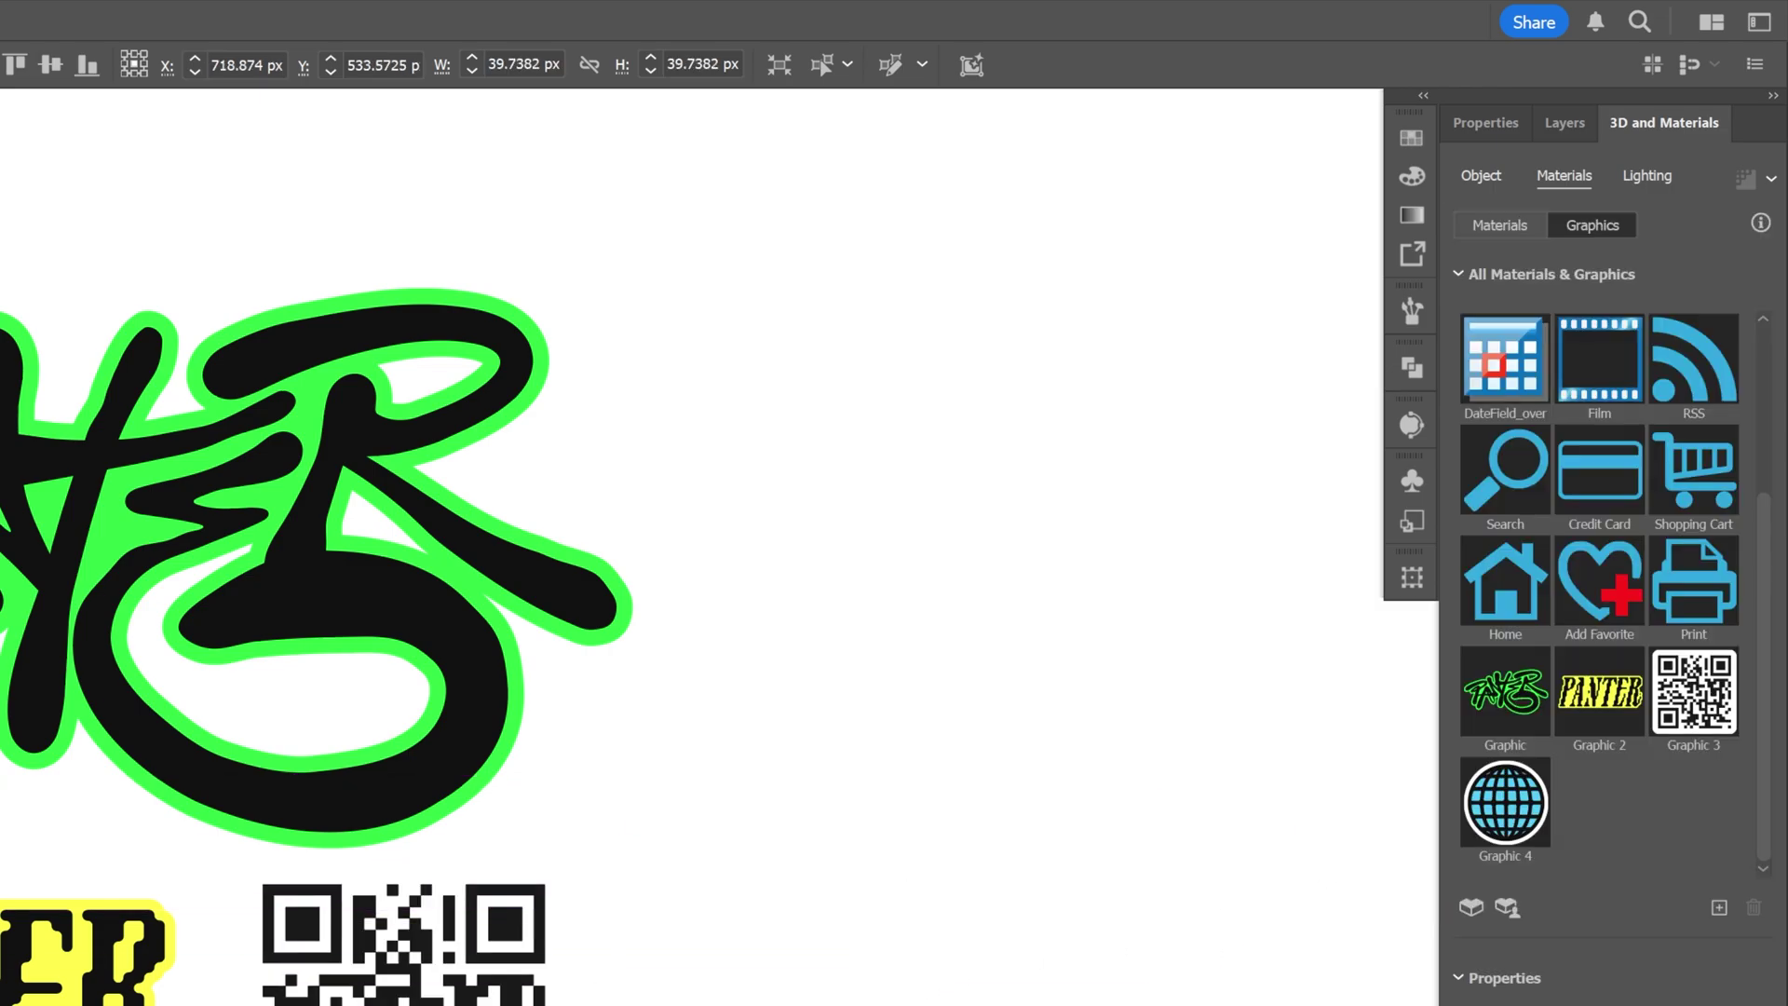
pyautogui.moveTo(2, 1004); pyautogui.dragTo(1598, 803)
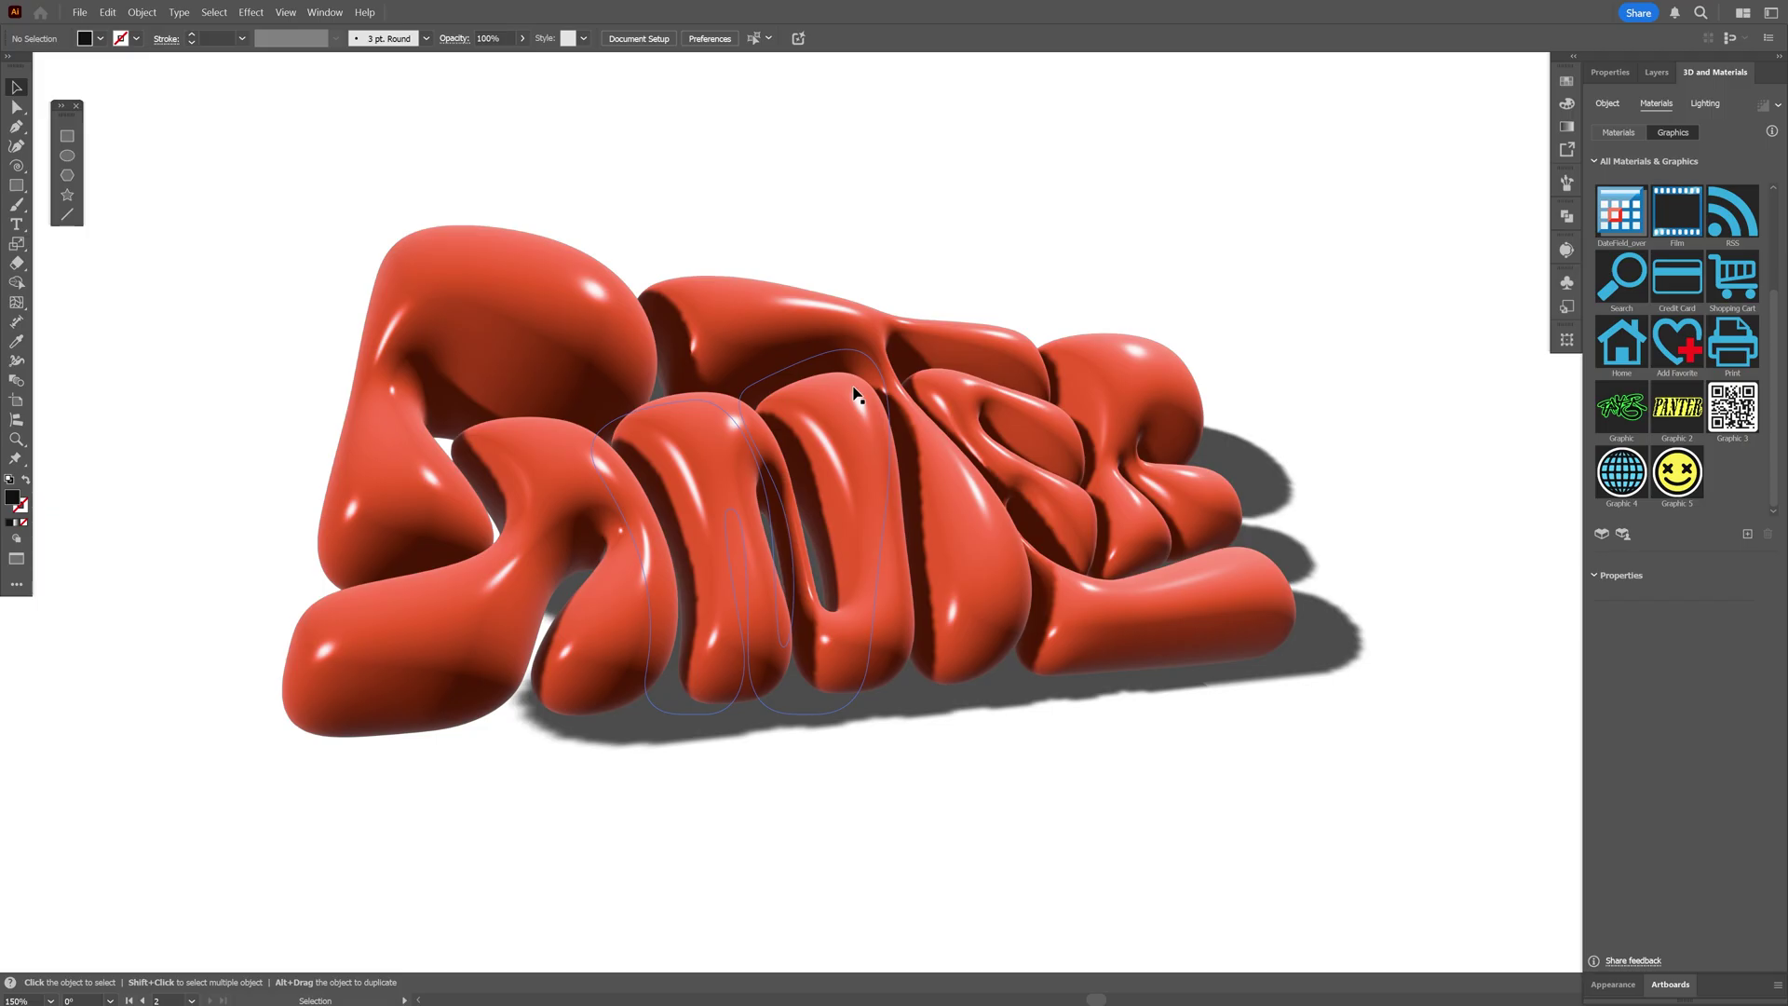
# Map the smiley graphic onto the bowl of the large P in the inflated 3D wordmark and adjust its size
pyautogui.click(853, 394)
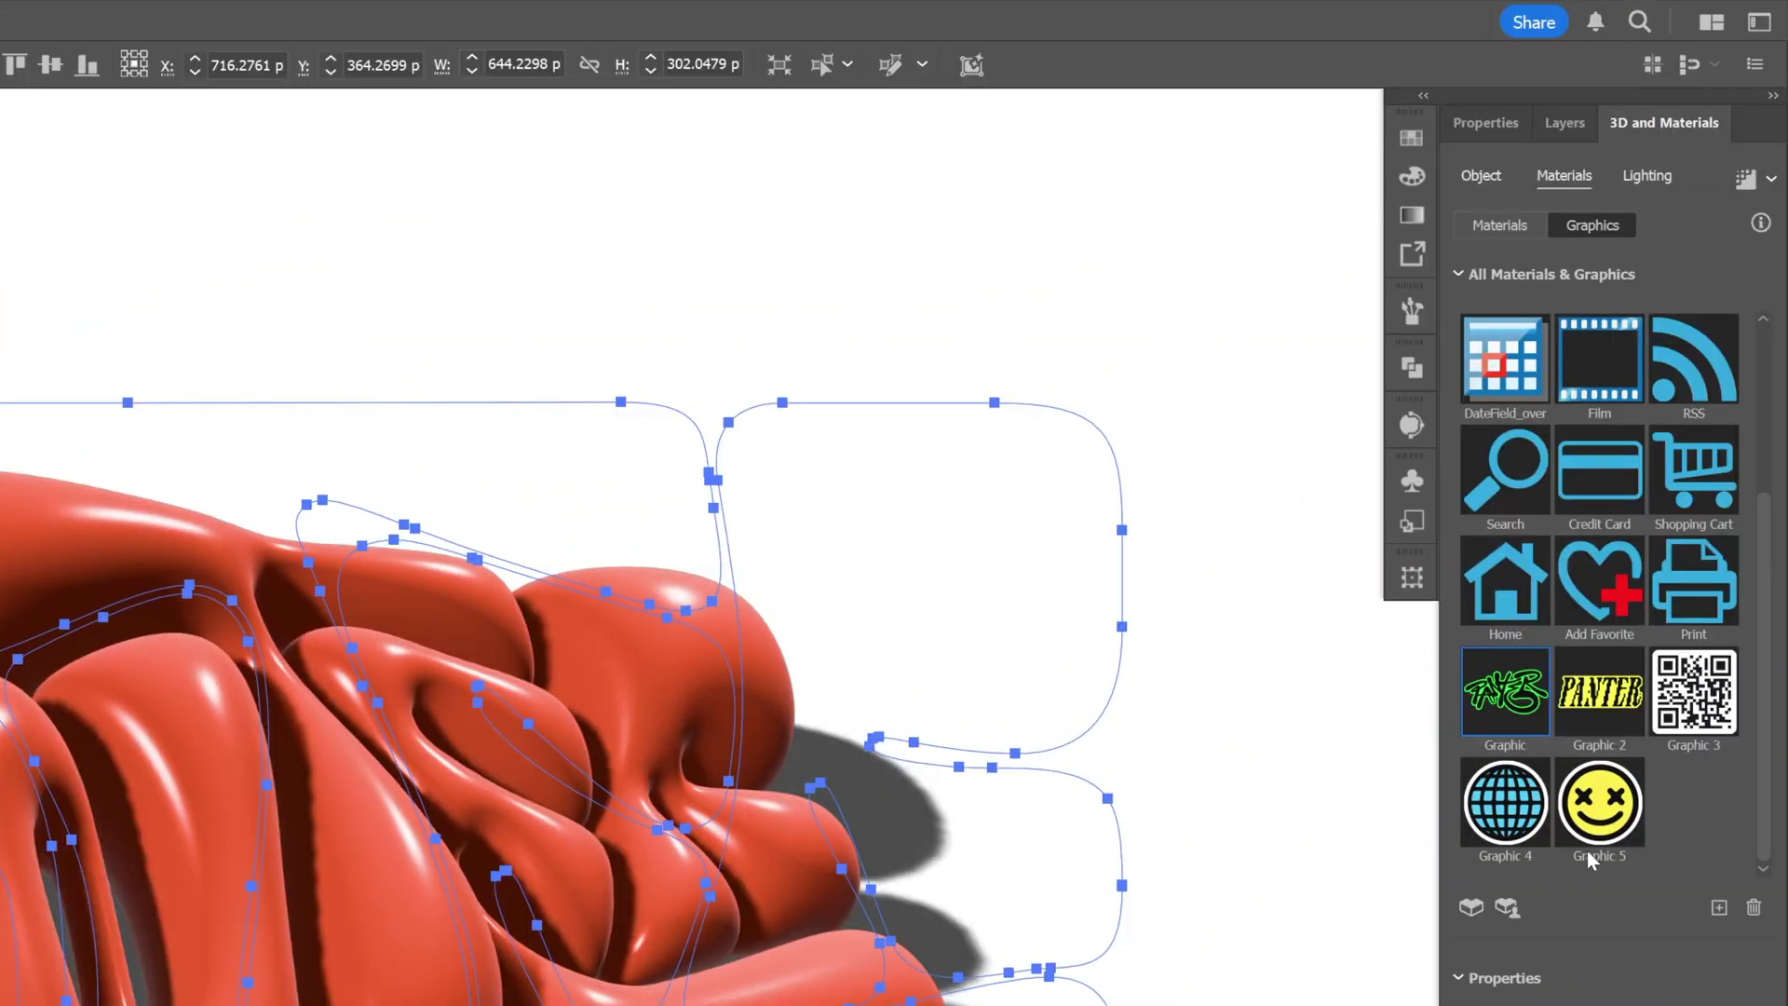
pyautogui.moveTo(1598, 816); pyautogui.dragTo(249, 799)
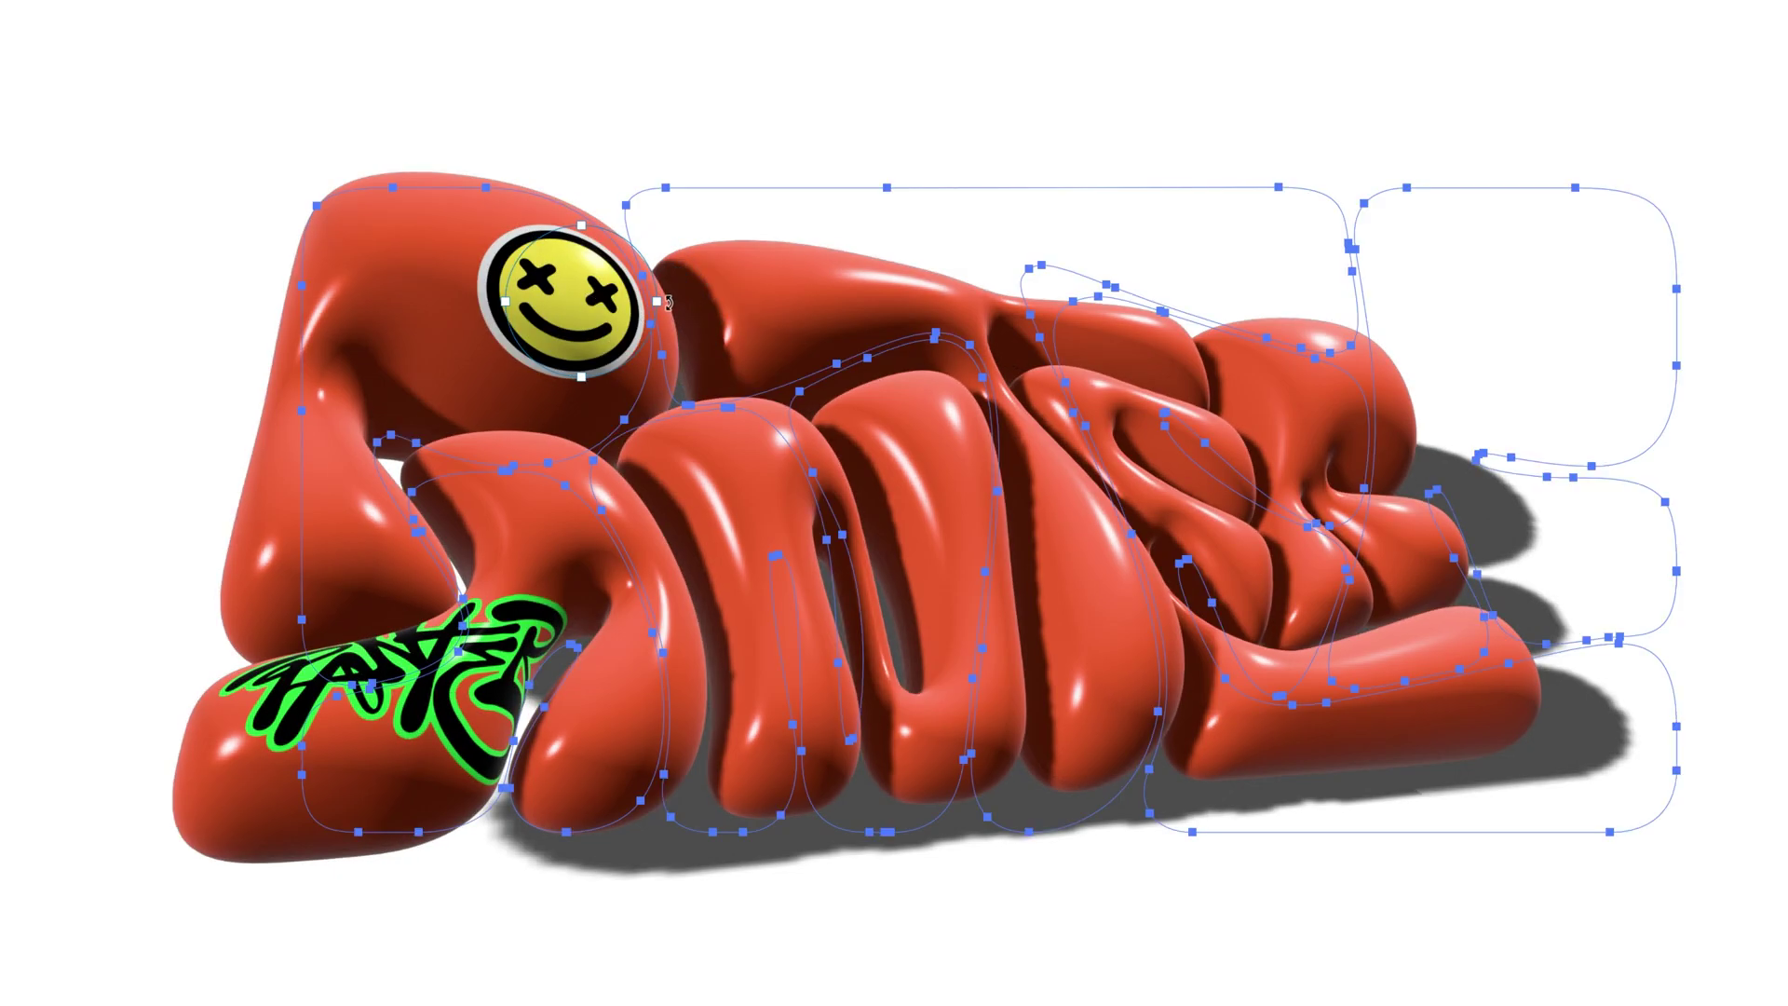
pyautogui.moveTo(655, 259); pyautogui.dragTo(654, 256)
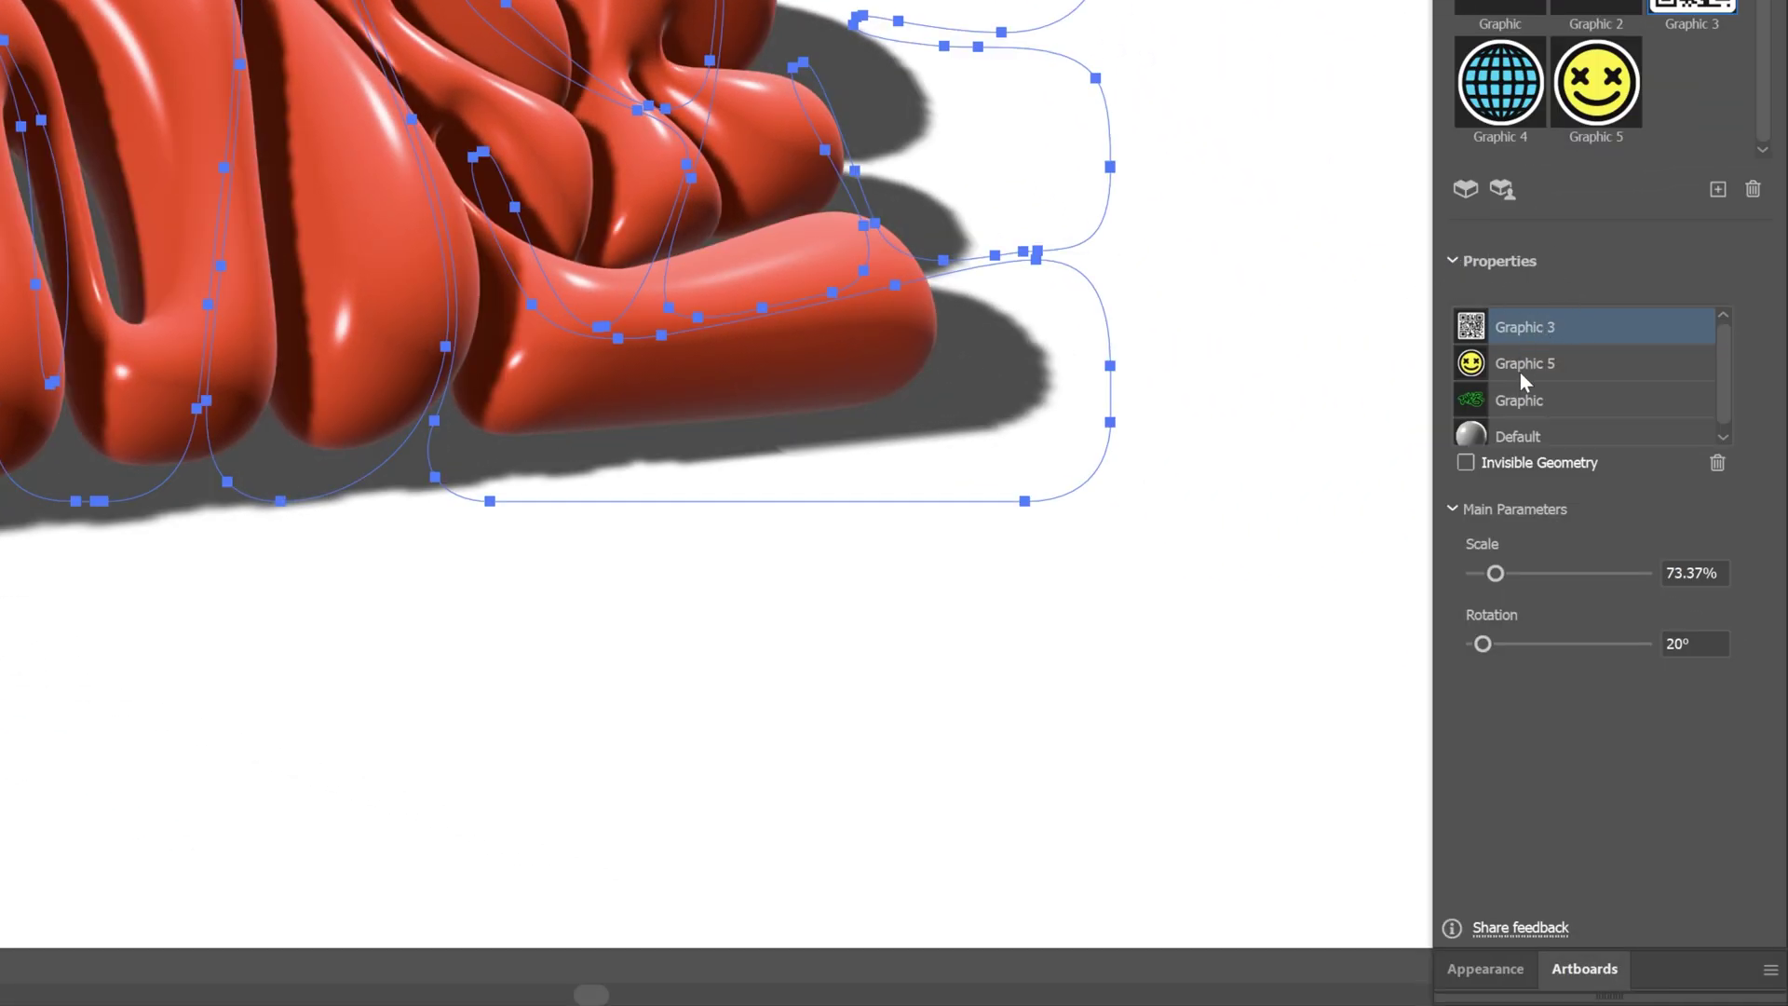
# Reposition the mapped graffiti graphic on the lower-left stroke of the 3D wordmark
pyautogui.click(1523, 402)
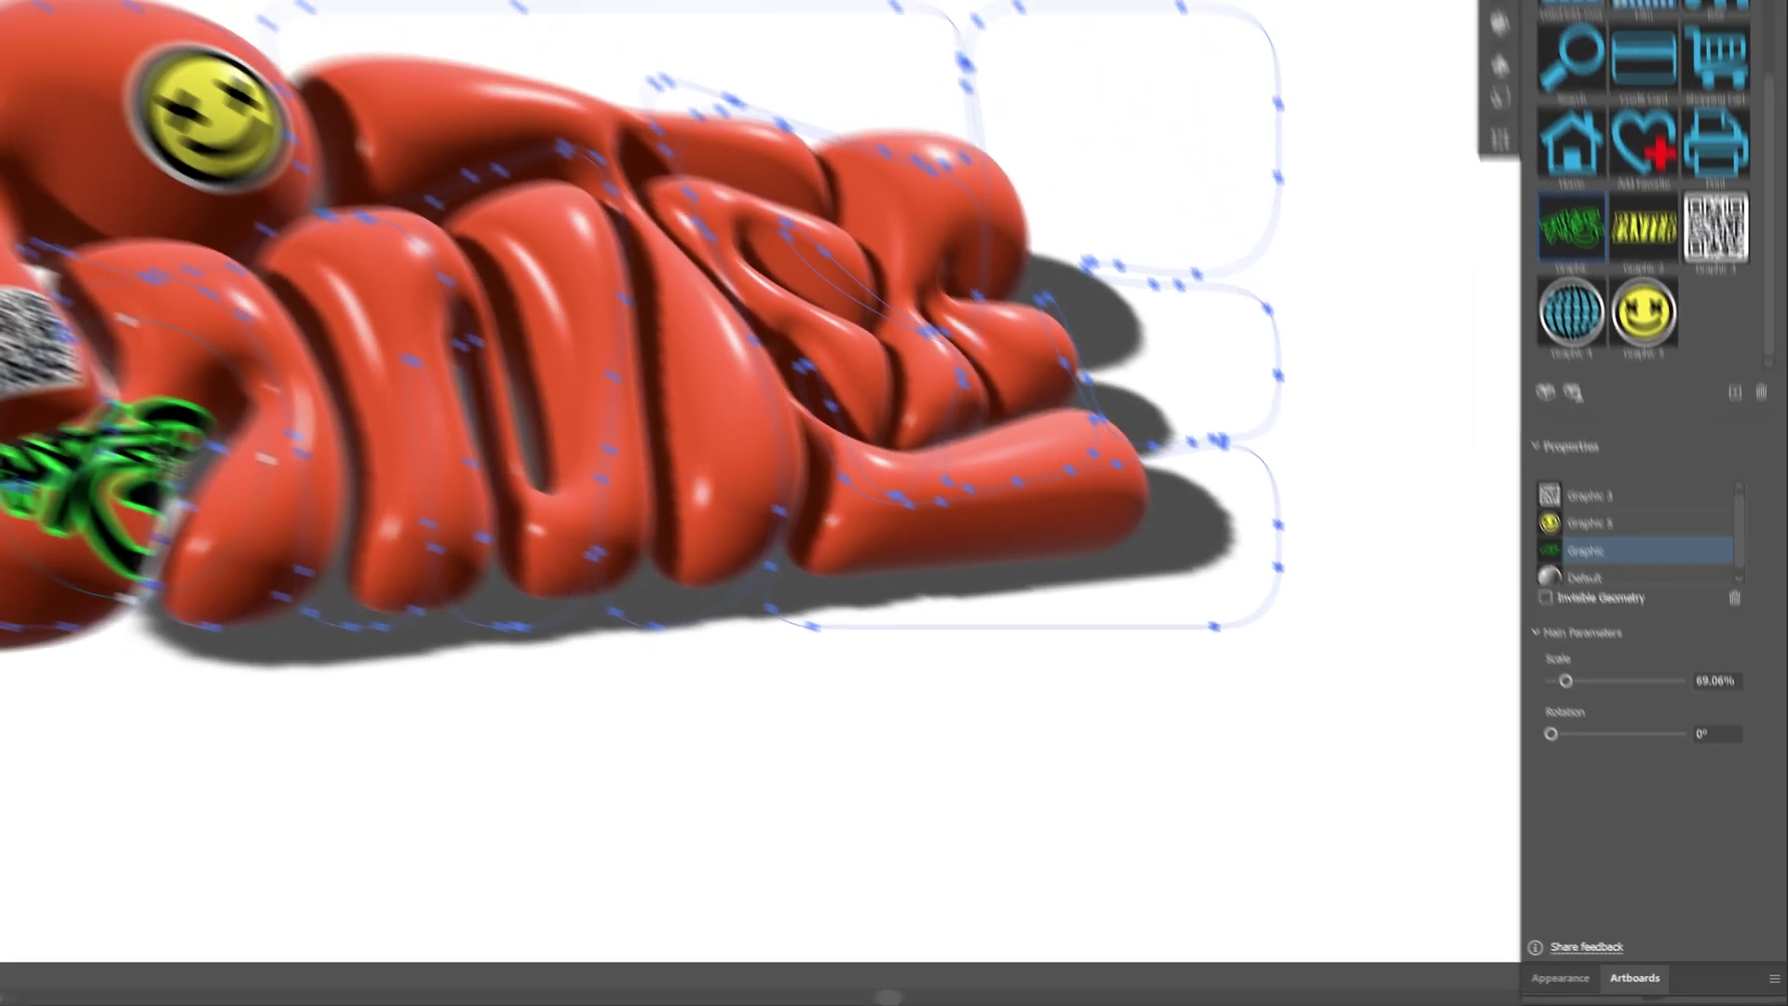
pyautogui.moveTo(406, 632); pyautogui.dragTo(372, 670)
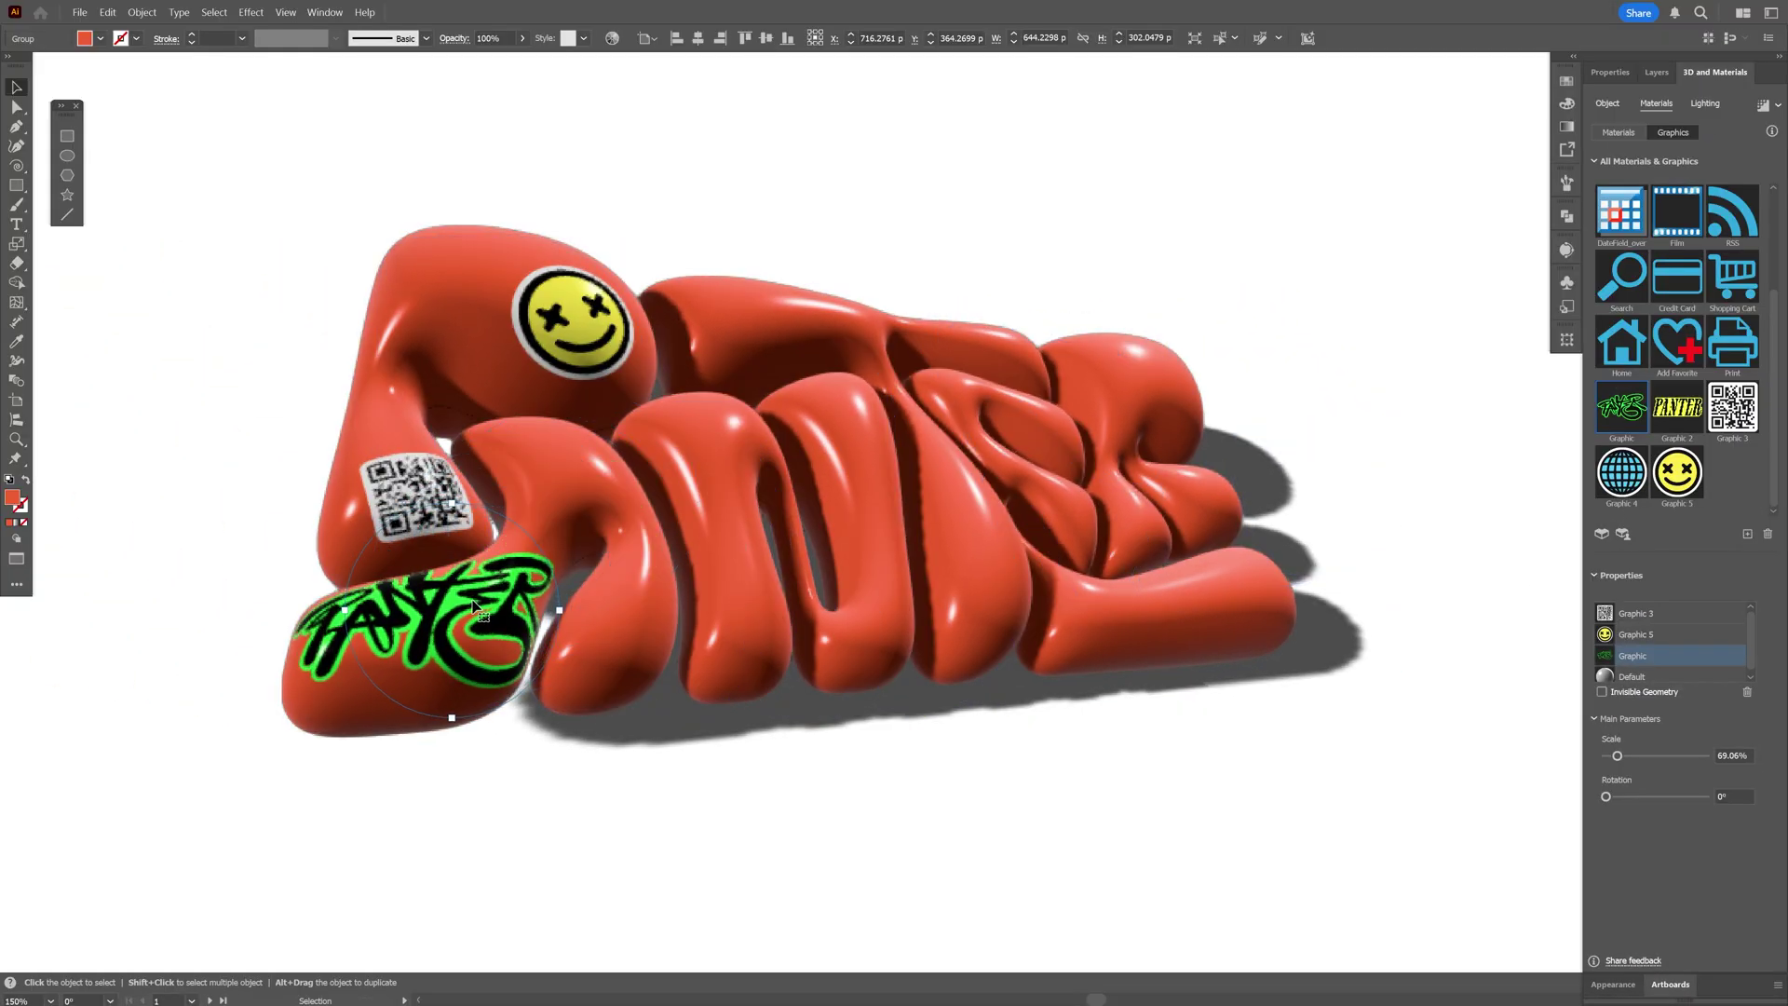